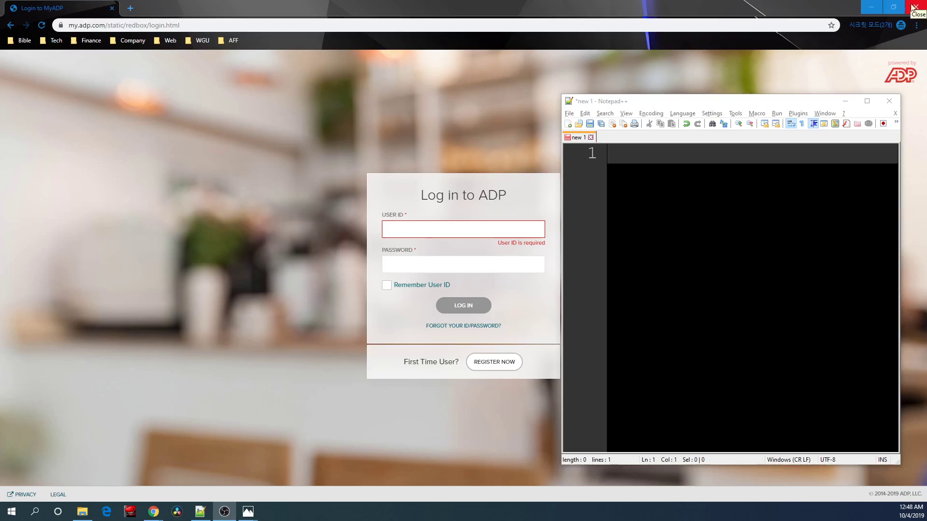
Write the heading "6/3 방식" on the first line of the empty note in Notepad++.
{"action": "left_click", "coordinate": [732, 275]}
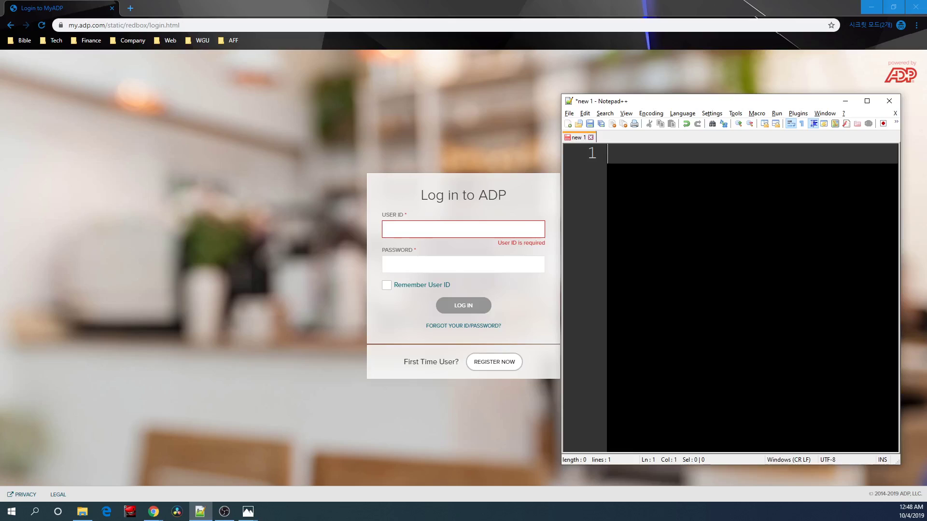
{"action": "type", "text": "6/3"}
{"action": "type", "text": "qkd"}
{"action": "key", "text": "BackSpace"}
{"action": "key", "text": "BackSpace"}
{"action": "key", "text": "BackSpace"}
{"action": "key", "text": "Hangul"}
{"action": "type", "text": "방식"}
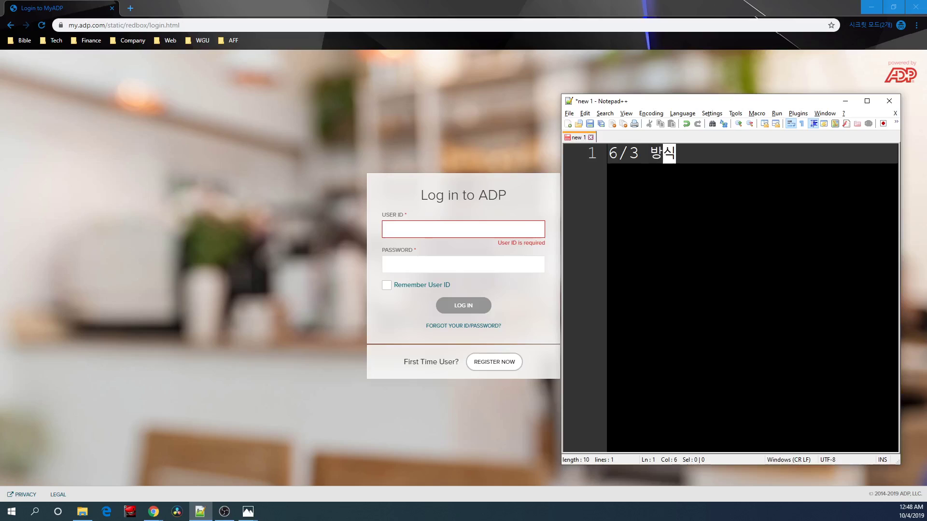
{"action": "key", "text": "Return"}
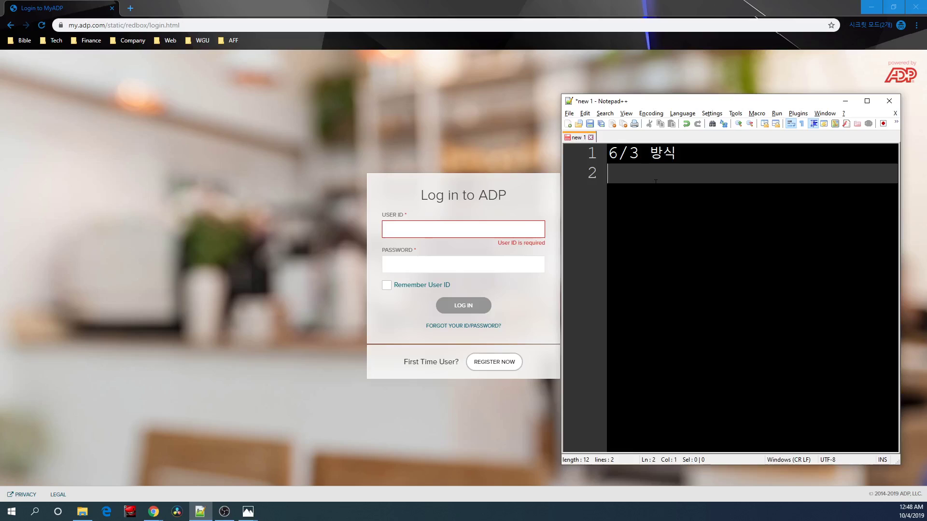
Add the list lines "- 1% + 0.5%" and "- 2% + 1%" below the heading, each indented by one space.
{"action": "type", "text": "- 1% + 0.5%"}
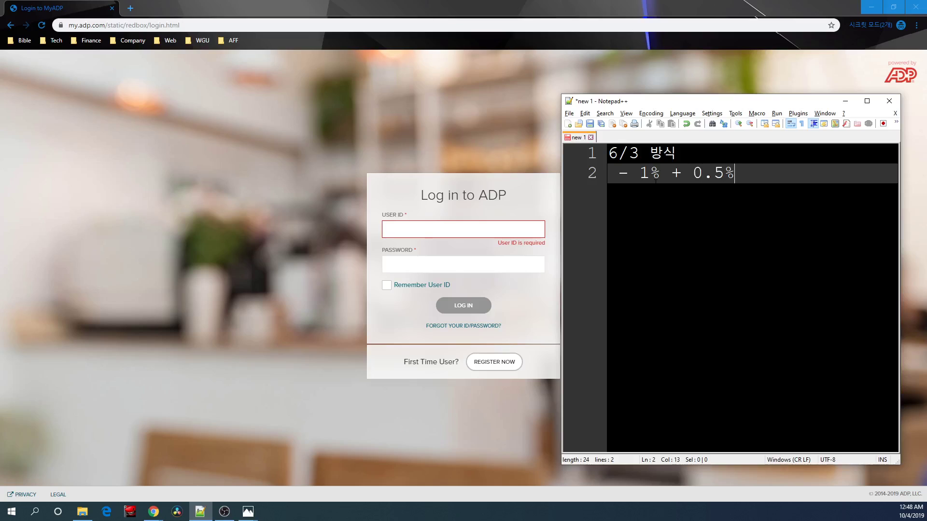
{"action": "key", "text": "Return"}
{"action": "type", "text": "- 2"}
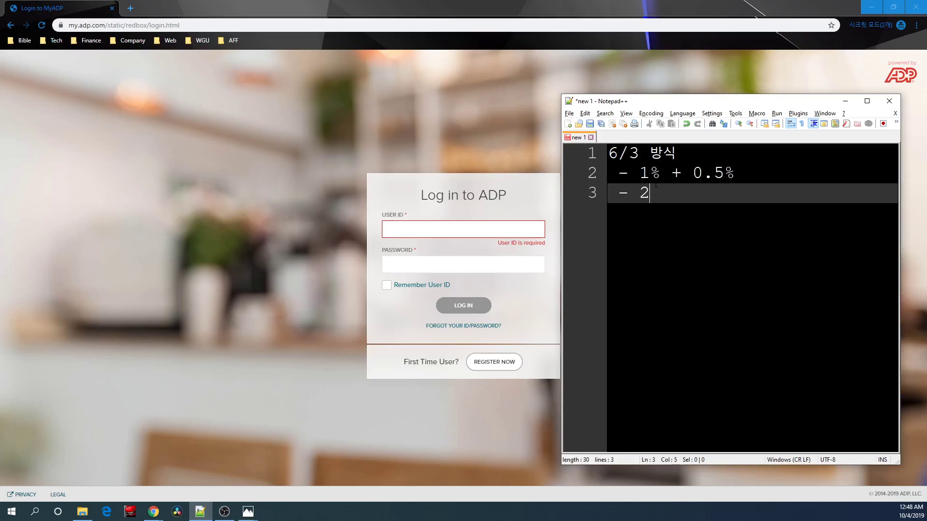
{"action": "type", "text": "% + 1%"}
{"action": "key", "text": "Return"}
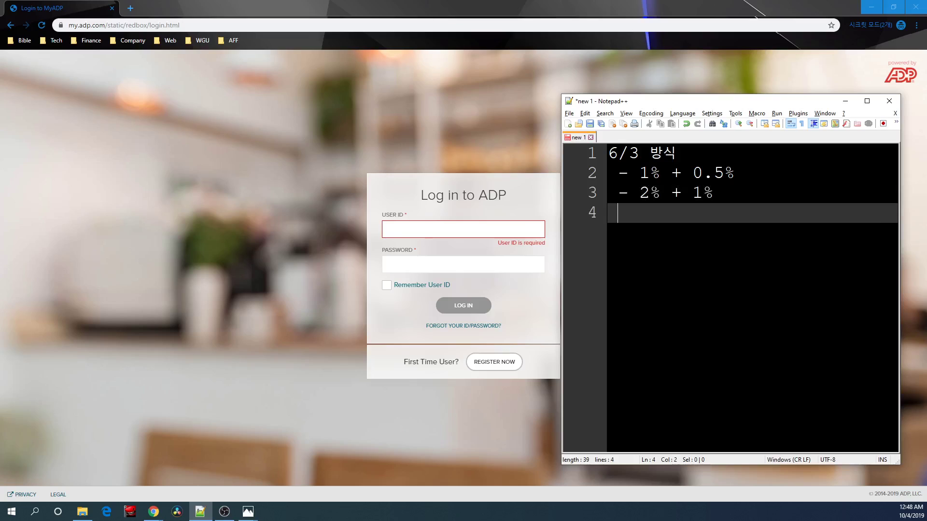
Continue the list with the lines "- 3%", "- 4%", "- 5%" and "- 6$".
{"action": "type", "text": "- 3"}
{"action": "type", "text": "%"}
{"action": "key", "text": "BackSpace"}
{"action": "type", "text": "%"}
{"action": "key", "text": "Return"}
{"action": "type", "text": "- 4%"}
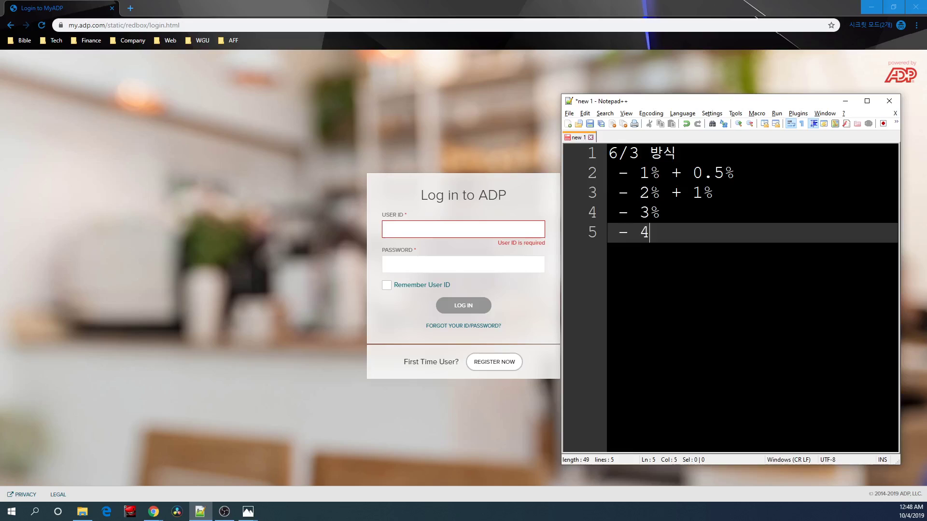
{"action": "key", "text": "Return"}
{"action": "type", "text": "- 5%"}
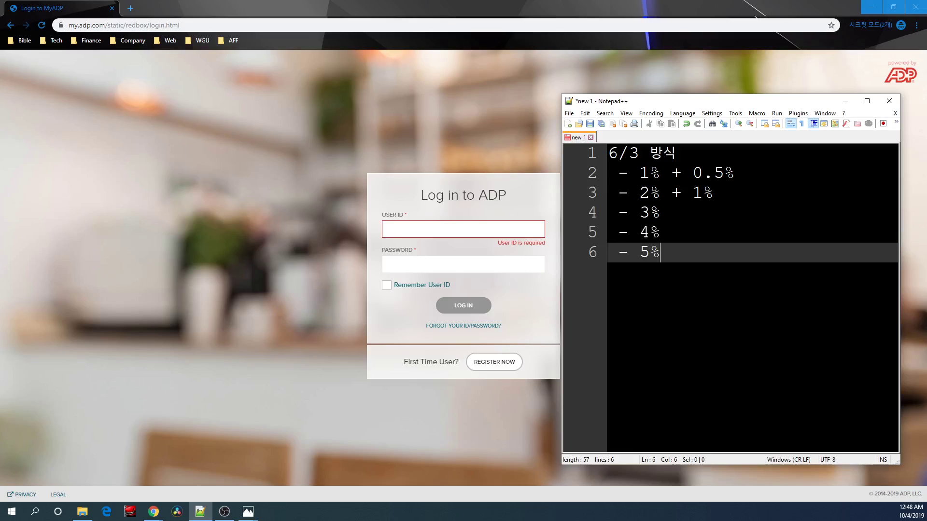
{"action": "key", "text": "Return"}
{"action": "type", "text": "- 6$"}
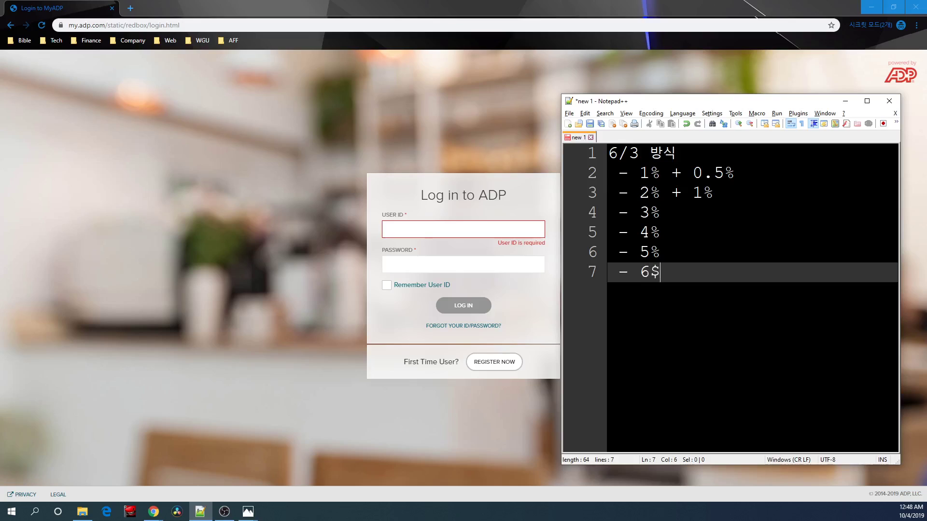
Complete the 3% line by appending "+ 1.5%".
{"action": "key", "text": "Up"}
{"action": "key", "text": "Up"}
{"action": "key", "text": "Up"}
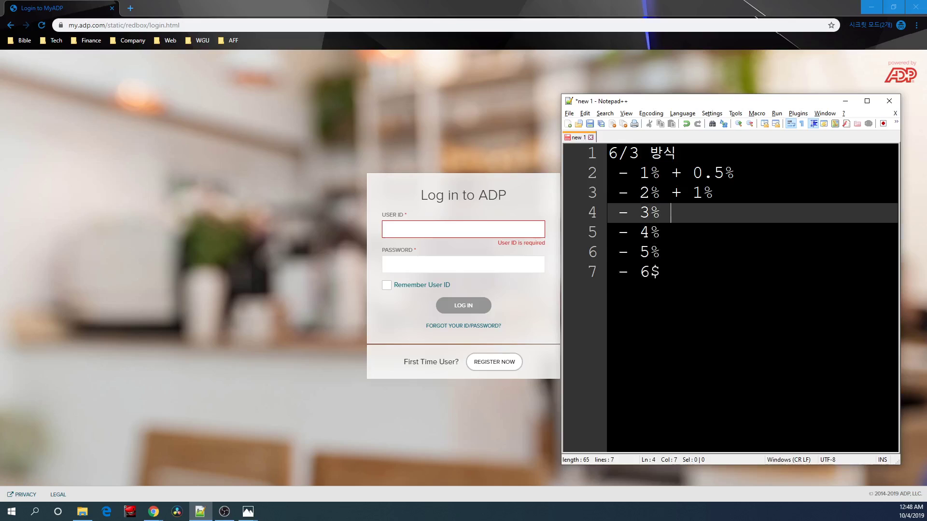
{"action": "type", "text": "+ 1.5%"}
Insert the label line "- (나)+ (회사)" directly below the heading, above the 1% line.
{"action": "key", "text": "Up"}
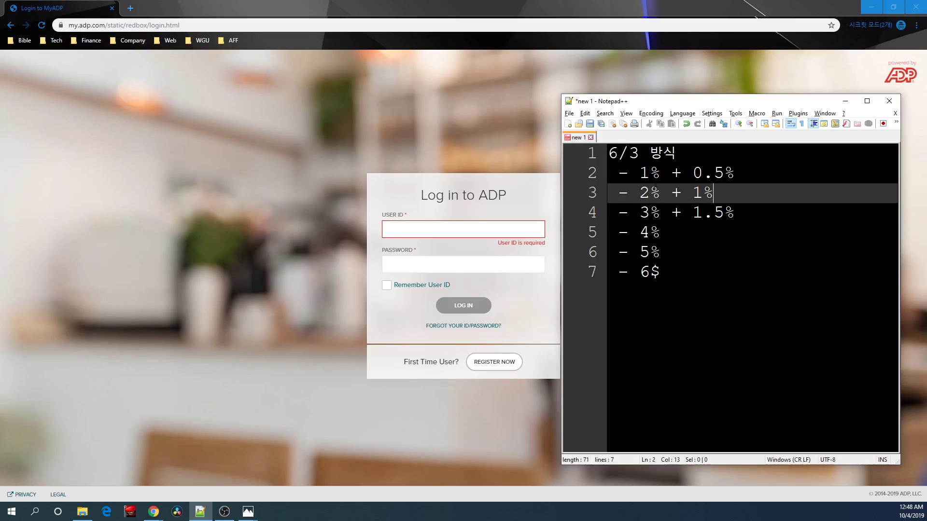
{"action": "key", "text": "Up"}
{"action": "key", "text": "Up"}
{"action": "key", "text": "Return"}
{"action": "type", "text": "- "}
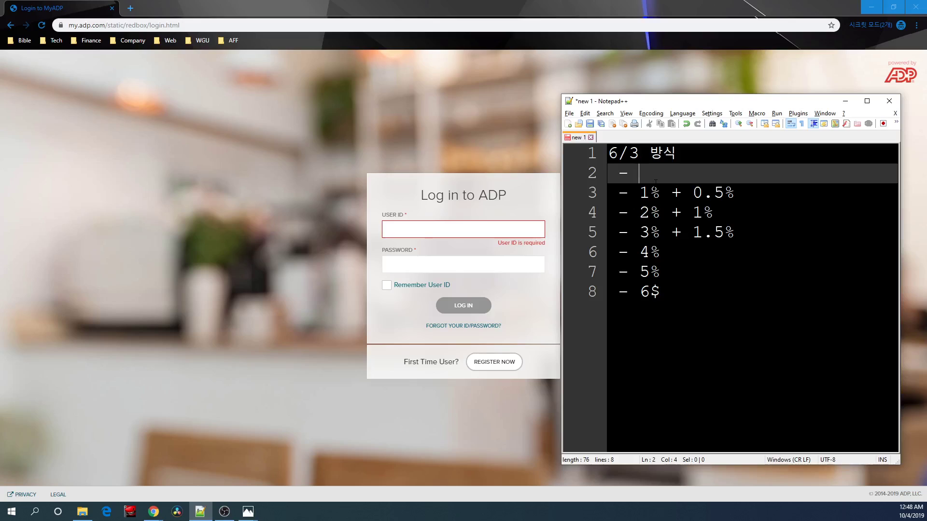
{"action": "type", "text": "(나)"}
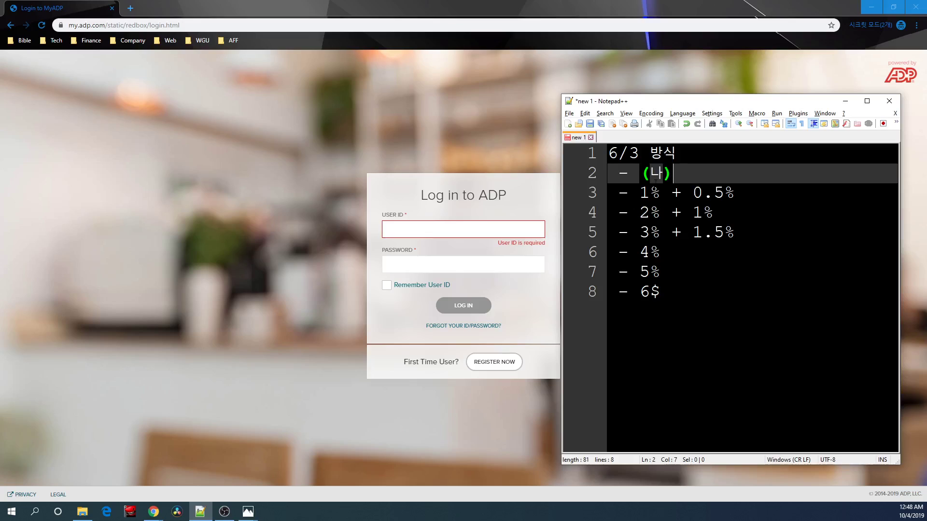
{"action": "type", "text": "+ (회사"}
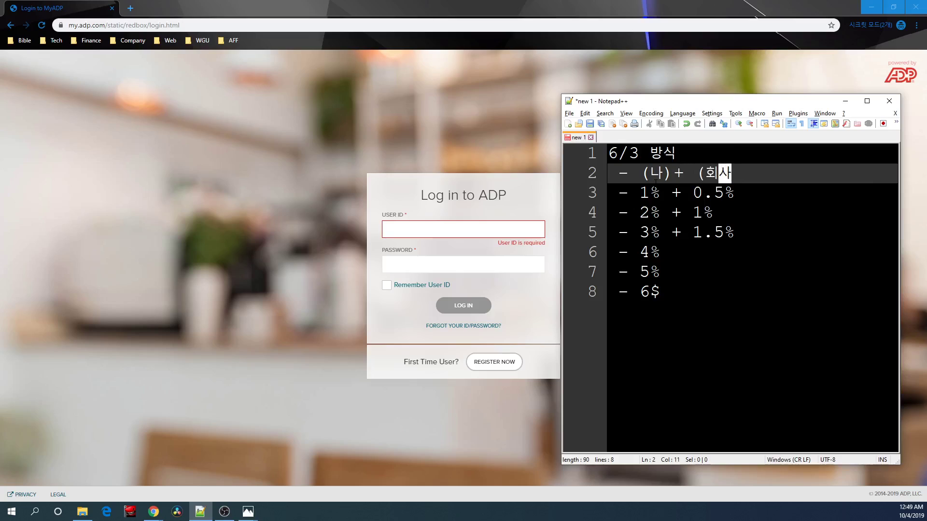
{"action": "type", "text": ")"}
Append "+ 2%" to the 4% line and "+ 2.5%" to the 5% line.
{"action": "key", "text": "Down"}
{"action": "key", "text": "Down"}
{"action": "key", "text": "Down"}
{"action": "key", "text": "Down"}
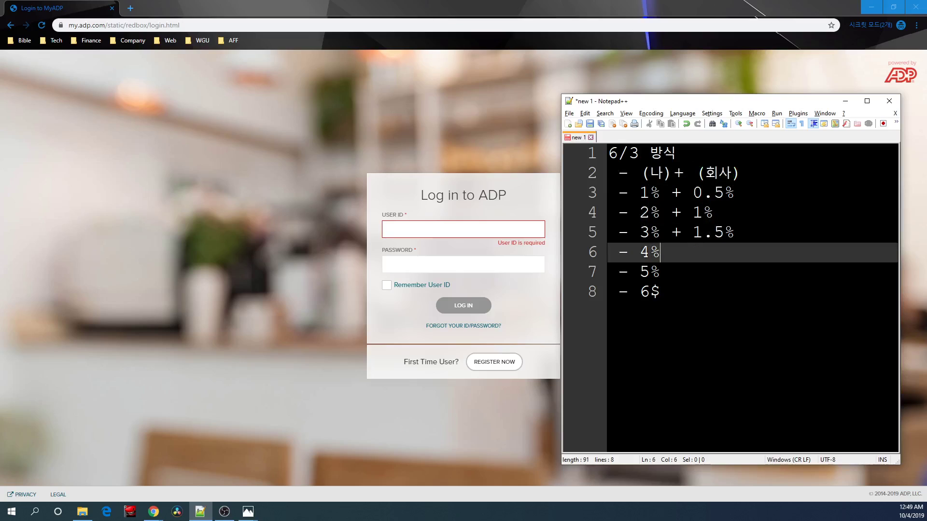
{"action": "type", "text": "+ 2%"}
{"action": "key", "text": "Down"}
{"action": "type", "text": "+ 2.5%"}
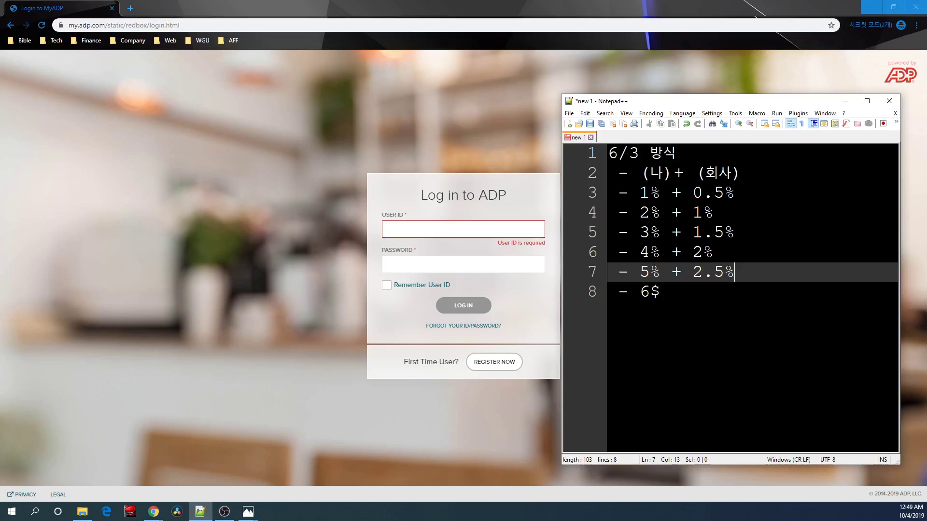
Correct the dollar sign after the 6 to a percent sign and complete the line as "- 6% + 3%".
{"action": "key", "text": "Down"}
{"action": "key", "text": "BackSpace"}
{"action": "type", "text": "% "}
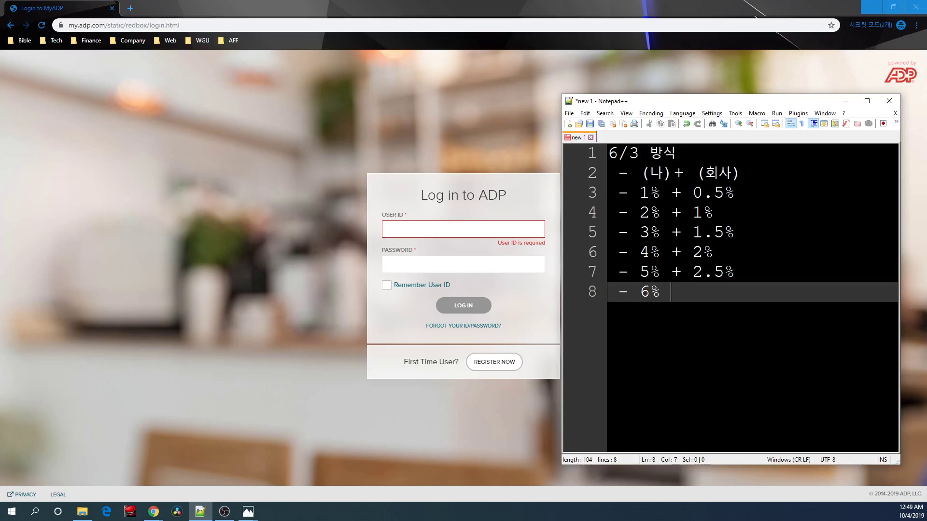
{"action": "type", "text": "+ 3%"}
Add the lines "- 7% + 3%" and "- 8% + 3%" at the end of the list.
{"action": "key", "text": "Return"}
{"action": "type", "text": "- 7"}
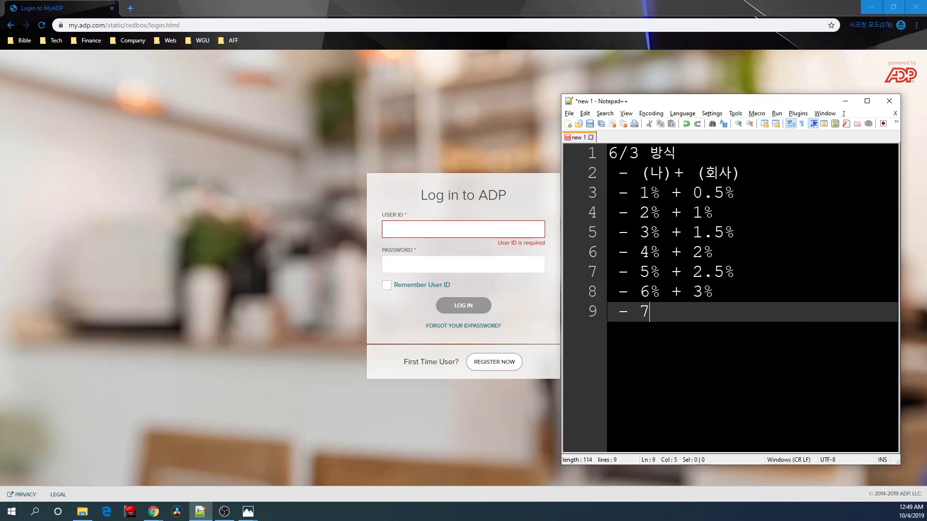
{"action": "type", "text": "% +"}
{"action": "left_click_drag", "start_coordinate": [636, 153], "coordinate": [630, 153]}
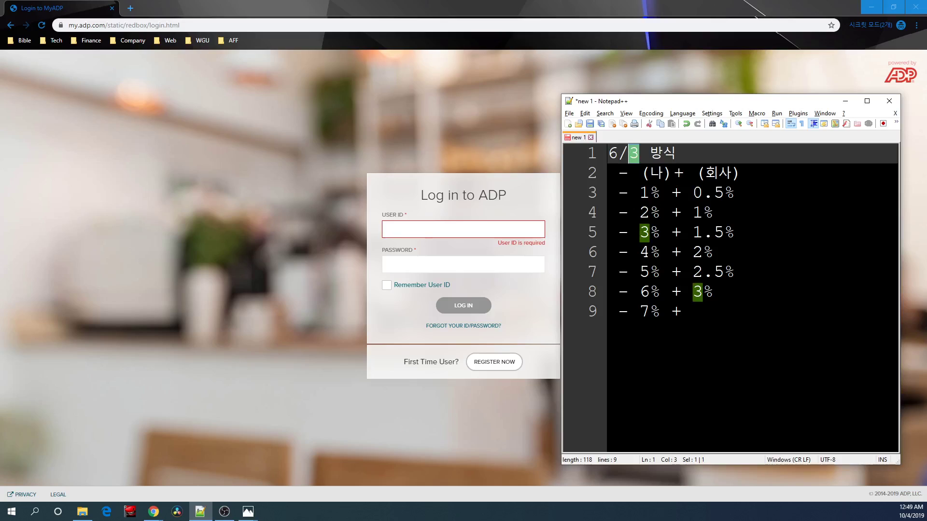
{"action": "left_click", "coordinate": [723, 316]}
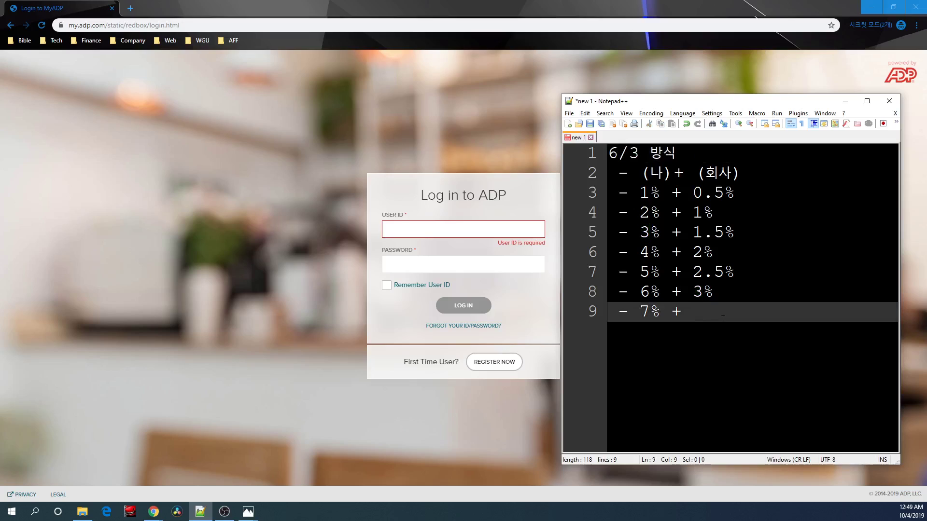
{"action": "type", "text": "3%"}
{"action": "key", "text": "Return"}
{"action": "type", "text": "-"}
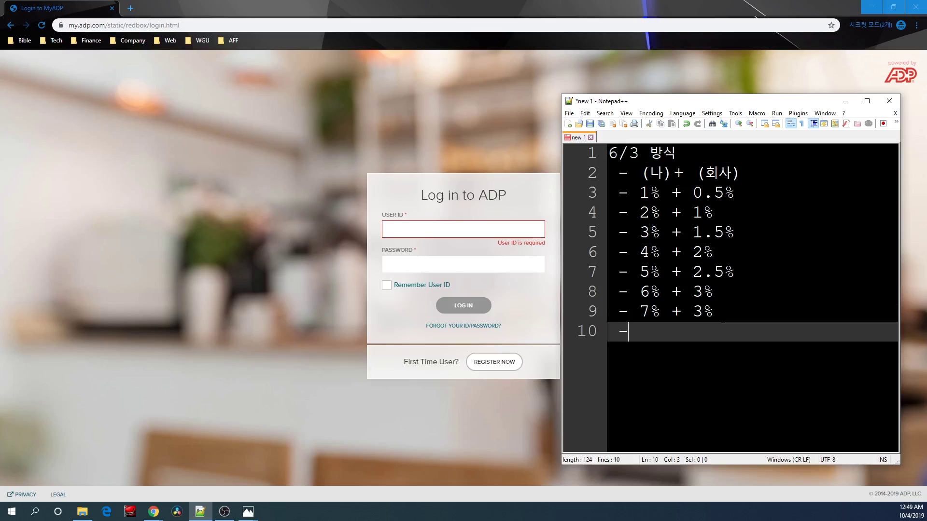
{"action": "type", "text": " 8% + 3%"}
Mark the "6% + 3%" line by adding the arrow "<---" after it.
{"action": "left_click", "coordinate": [715, 293]}
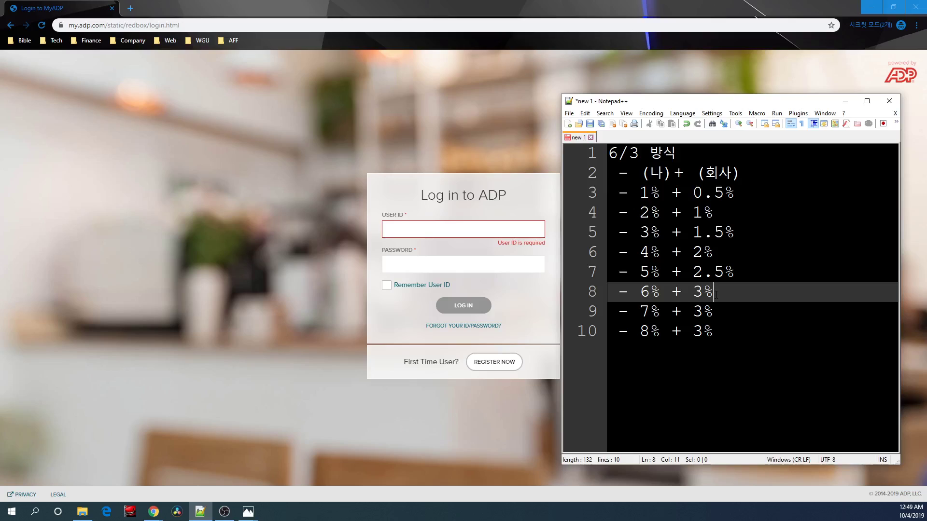
{"action": "key", "text": "shift+Home"}
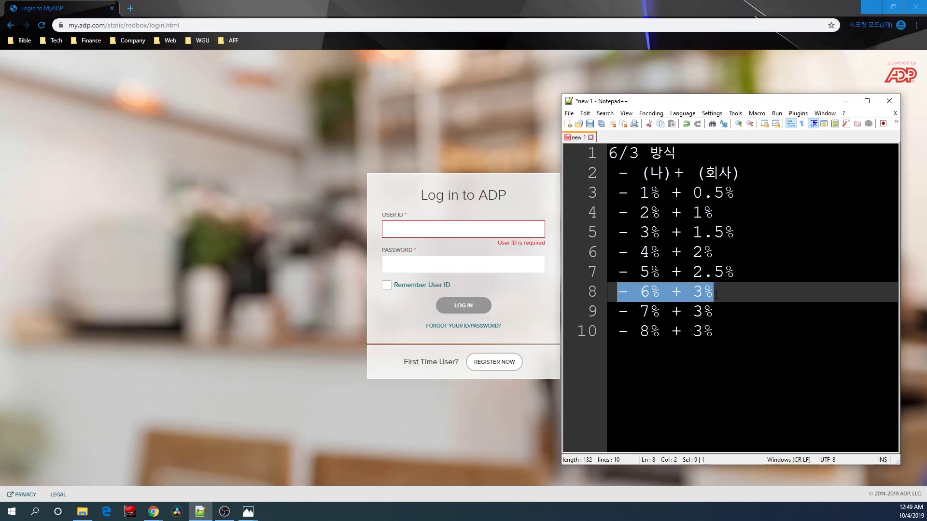
{"action": "key", "text": "Down"}
{"action": "key", "text": "Down"}
{"action": "key", "text": "Up"}
{"action": "key", "text": "Up"}
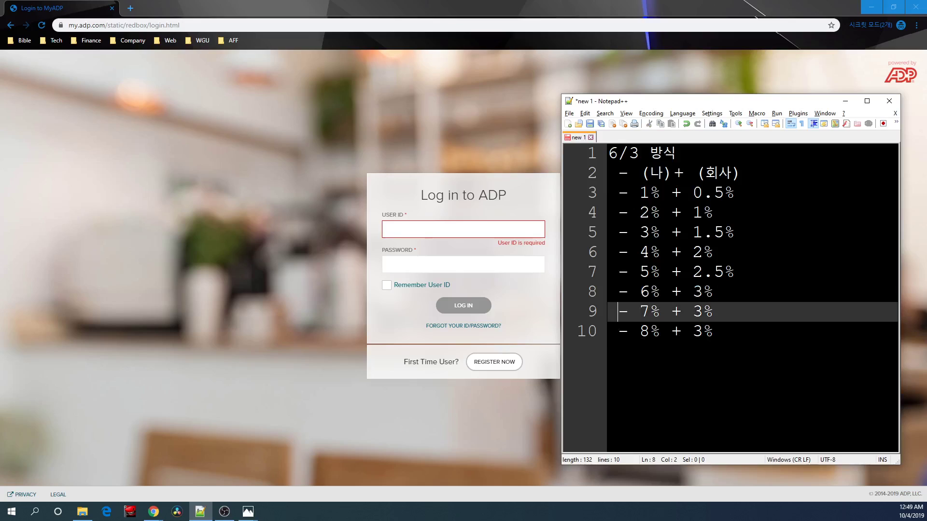
{"action": "key", "text": "End"}
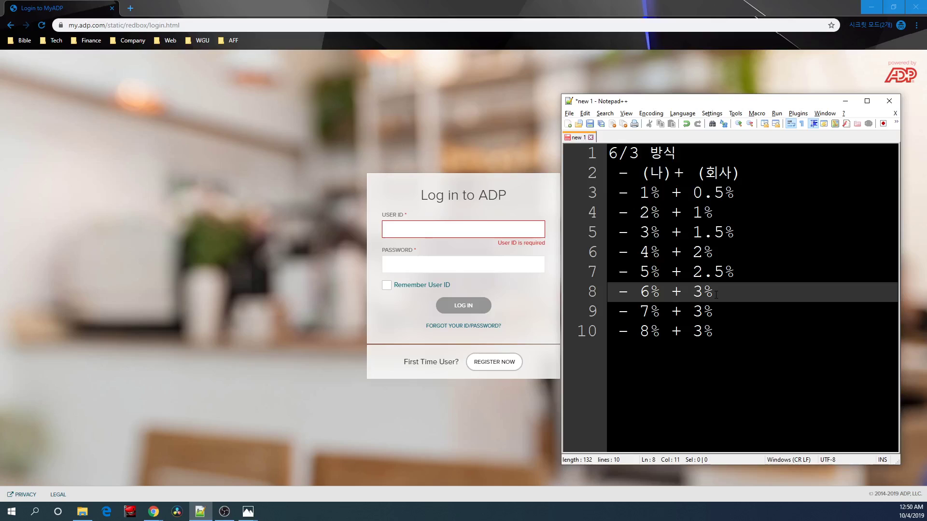
{"action": "key", "text": "shift+Home"}
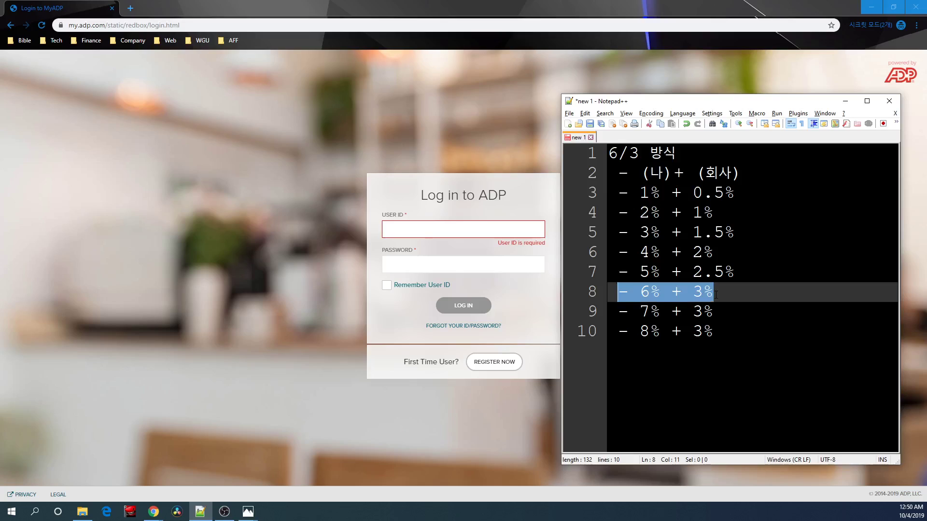
{"action": "key", "text": "End"}
{"action": "type", "text": "<---"}
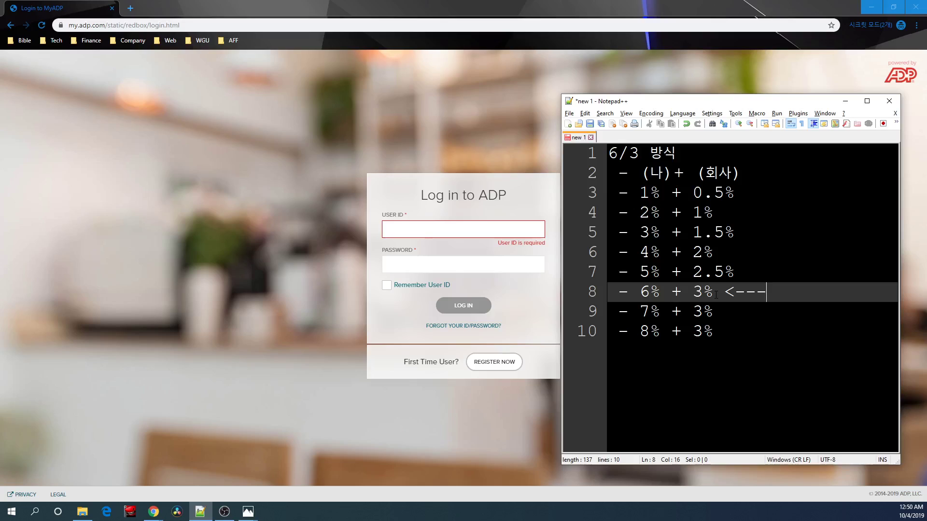
Annotate the "3% + 1.5%" line with "<-- 기본세팅".
{"action": "key", "text": "Up"}
{"action": "key", "text": "Up"}
{"action": "key", "text": "Up"}
{"action": "type", "text": "<--"}
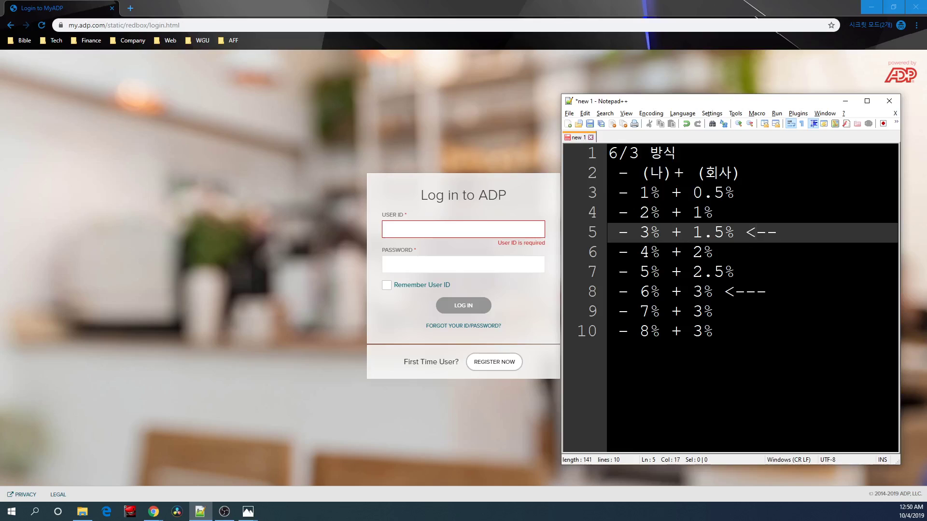
{"action": "type", "text": " 기본세팅"}
Leave a blank line below the list and write "펀드 - 회사가 지정 기본 펀드".
{"action": "left_click", "coordinate": [713, 331]}
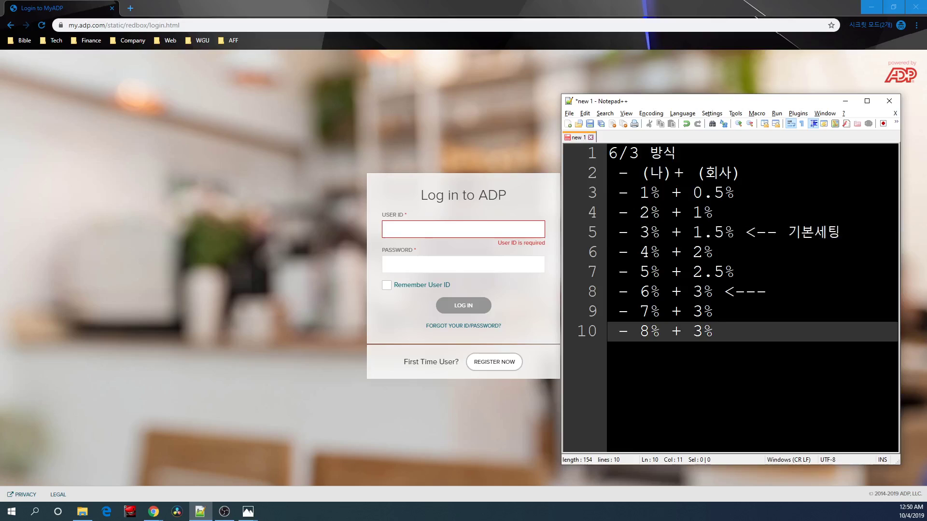
{"action": "key", "text": "Return"}
{"action": "key", "text": "Return"}
{"action": "type", "text": "펀드"}
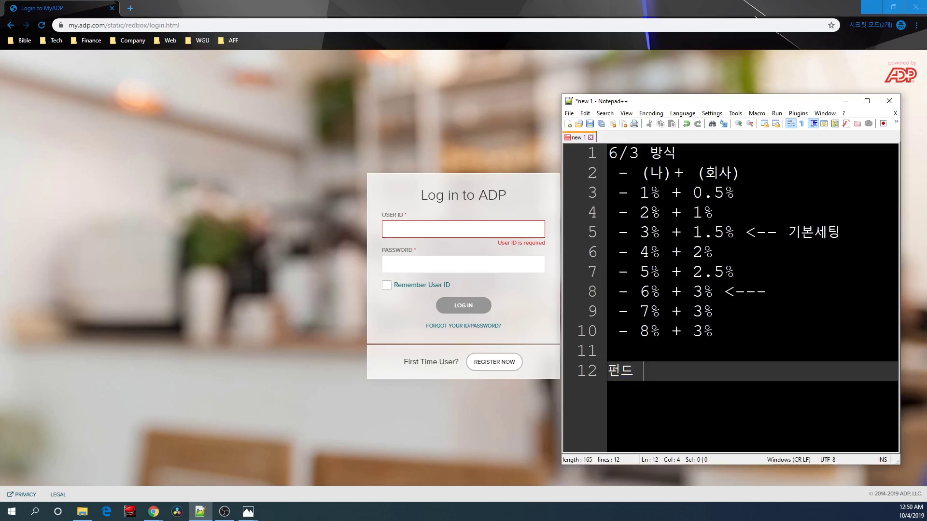
{"action": "type", "text": " - 회사"}
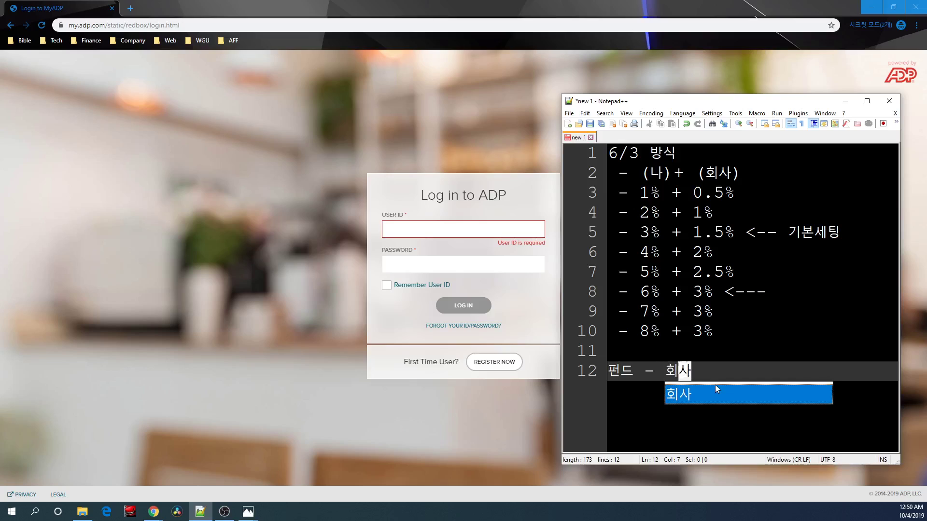
{"action": "type", "text": "가 지정 기본 펀드"}
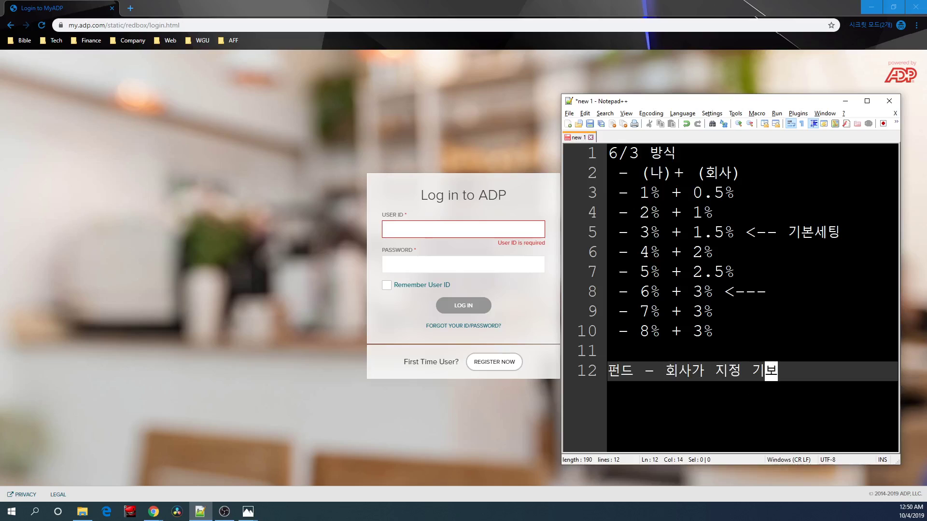
Add the line "2045 Target Date Fund" under the fund heading and select that whole line.
{"action": "key", "text": "Return"}
{"action": "type", "text": "204"}
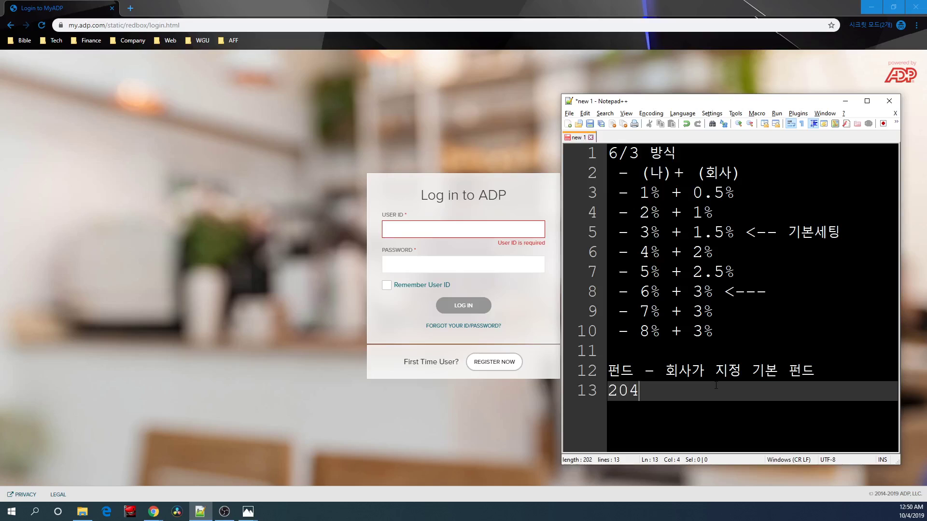
{"action": "type", "text": "5 Target Date Fund"}
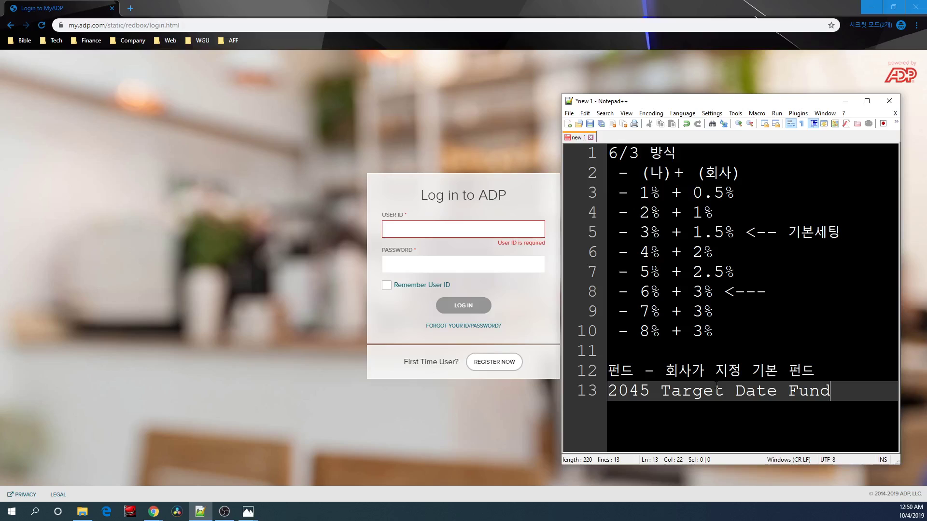
{"action": "key", "text": "shift+Home"}
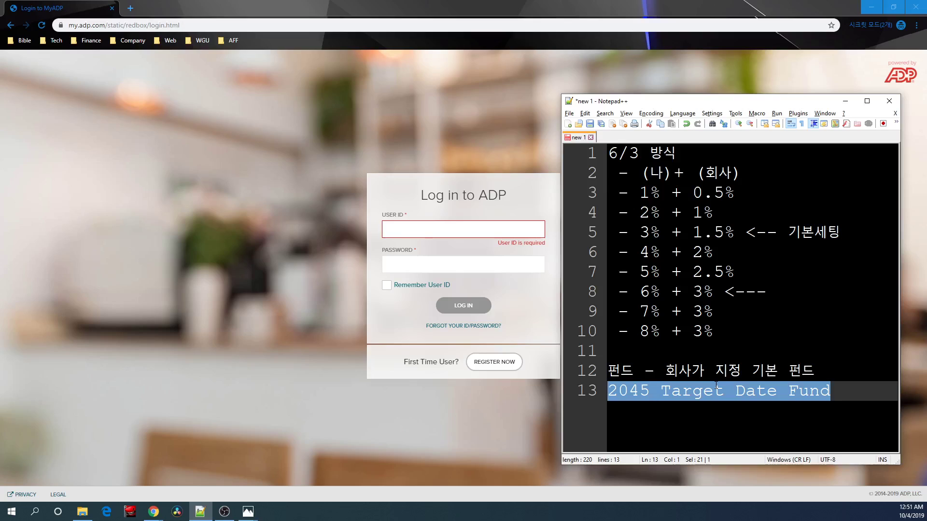
Add the line "좋은 펀드로 바꾸는 작업" below the "2045 Target Date Fund" line.
{"action": "key", "text": "End"}
{"action": "key", "text": "Return"}
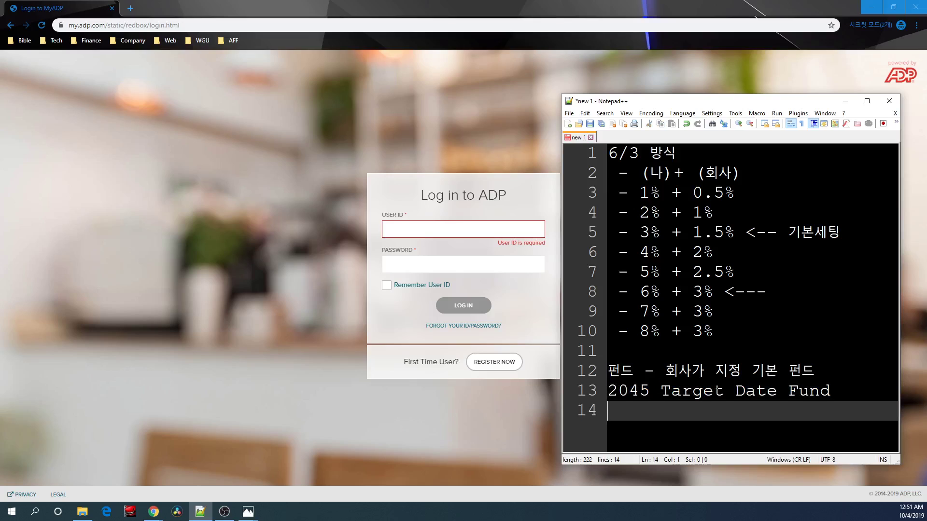
{"action": "type", "text": "좋은 펀들"}
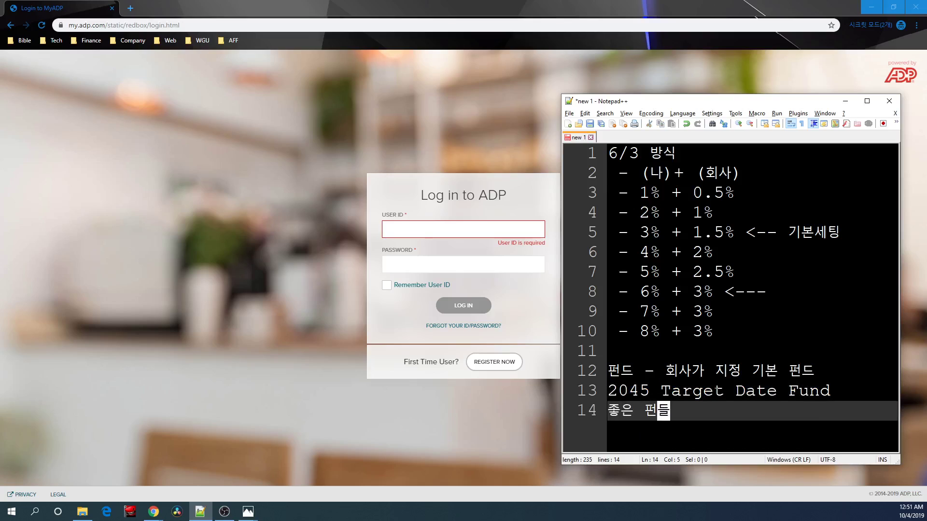
{"action": "type", "text": "로 바꾸는 작업"}
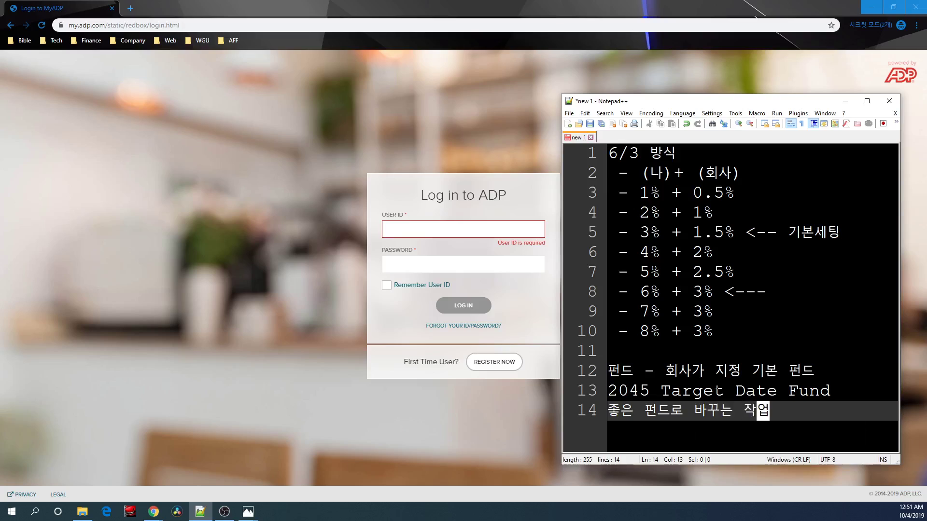
{"action": "key", "text": "Right"}
Append "(Contribution)" to the "6/3 방식" heading on the first line.
{"action": "left_click", "coordinate": [676, 154]}
{"action": "type", "text": "("}
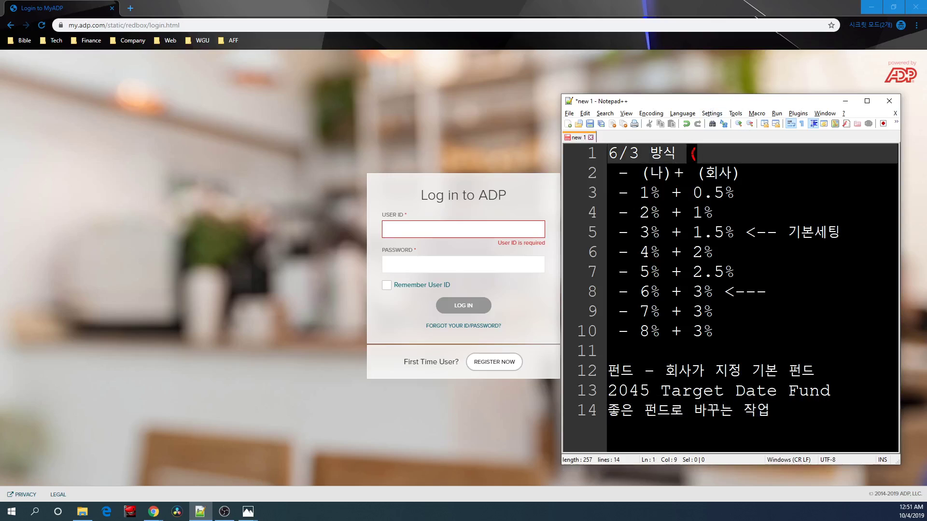
{"action": "type", "text": "Contr"}
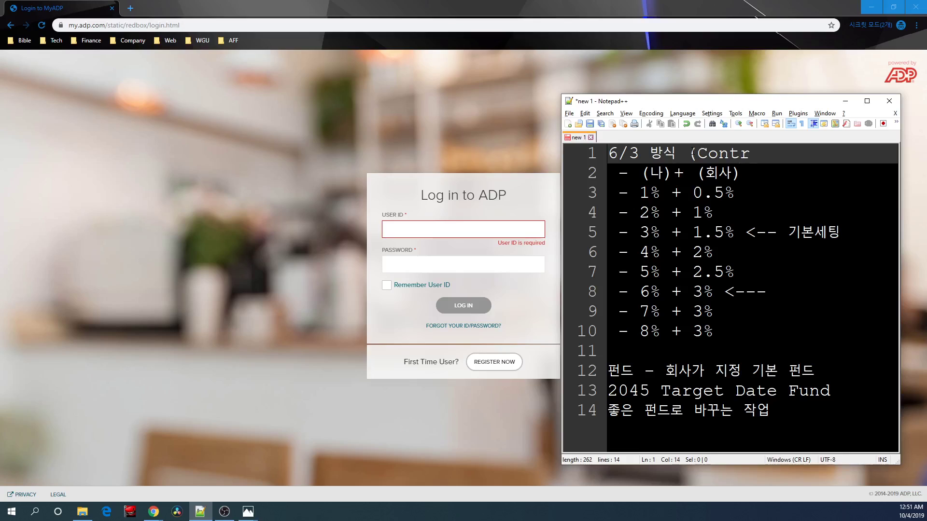
{"action": "type", "text": "ibution)"}
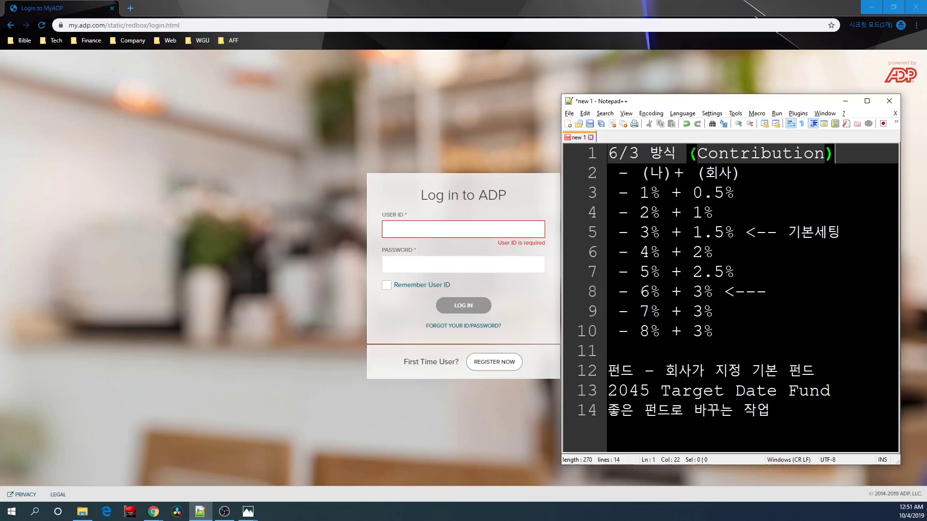
Insert a new line reading "(Allocation)" directly above the "펀드 - 회사가 지정 기본 펀드" line.
{"action": "key", "text": "Down"}
{"action": "key", "text": "Down"}
{"action": "key", "text": "Down"}
{"action": "key", "text": "Down"}
{"action": "key", "text": "Down"}
{"action": "key", "text": "Down"}
{"action": "key", "text": "Down"}
{"action": "key", "text": "Down"}
{"action": "key", "text": "Down"}
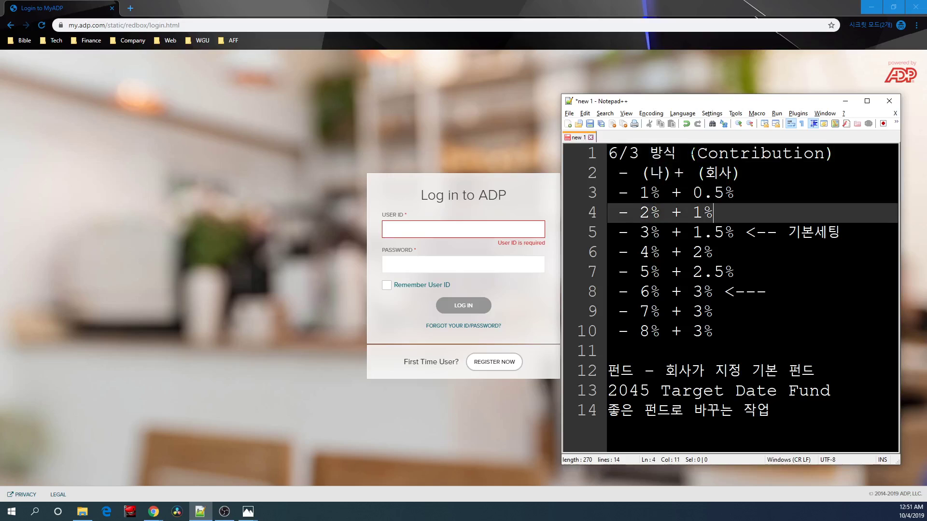
{"action": "key", "text": "Down"}
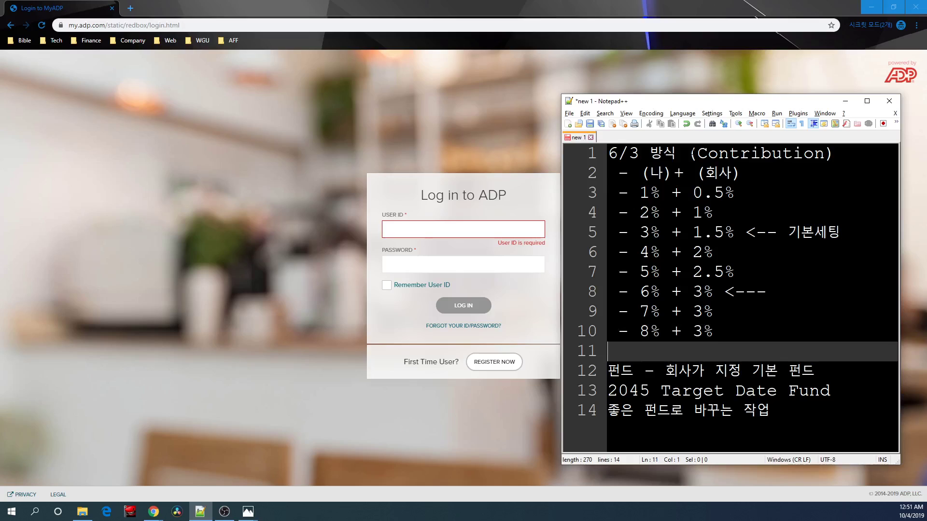
{"action": "key", "text": "Return"}
{"action": "type", "text": "(Allocation)"}
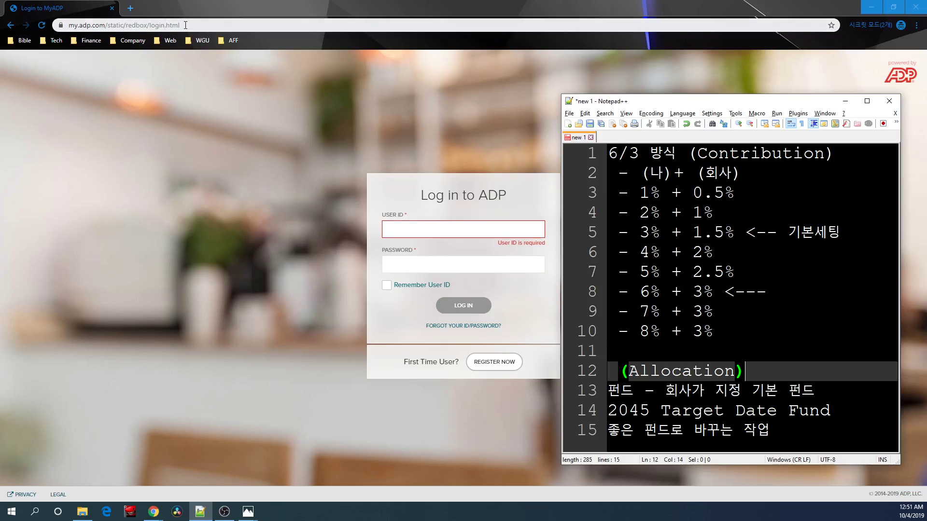
Switch to the browser, move its window out of the way and bring the welcome letter photo to the front.
{"action": "left_click", "coordinate": [209, 19]}
{"action": "left_click", "coordinate": [205, 26]}
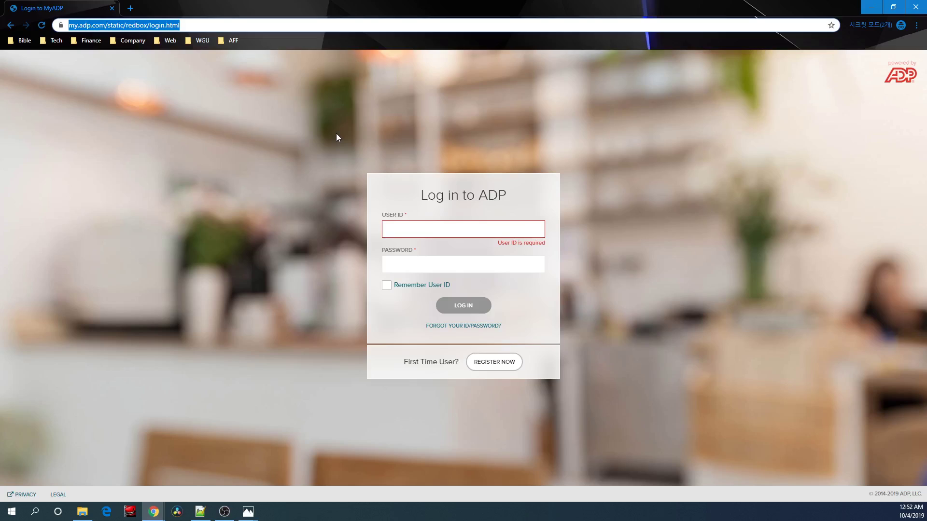
{"action": "left_click_drag", "start_coordinate": [91, 9], "coordinate": [0, 6]}
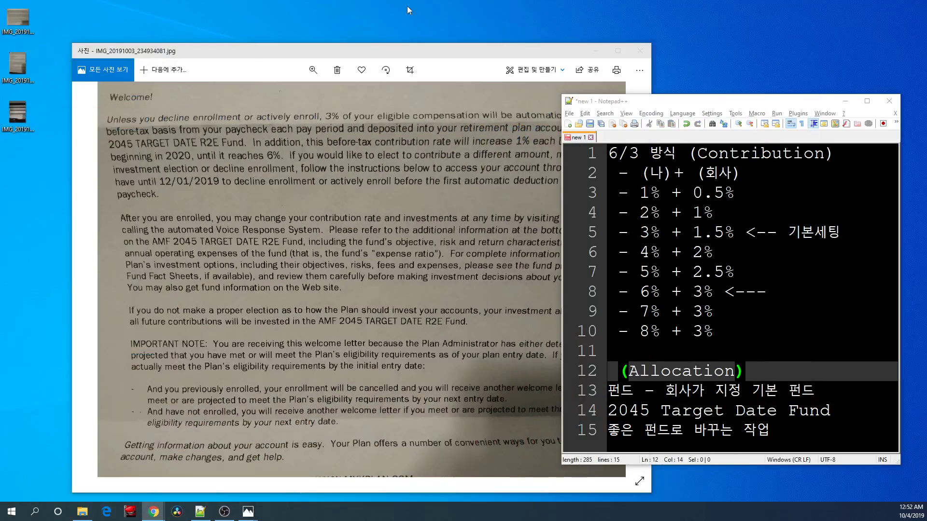
{"action": "left_click", "coordinate": [641, 48]}
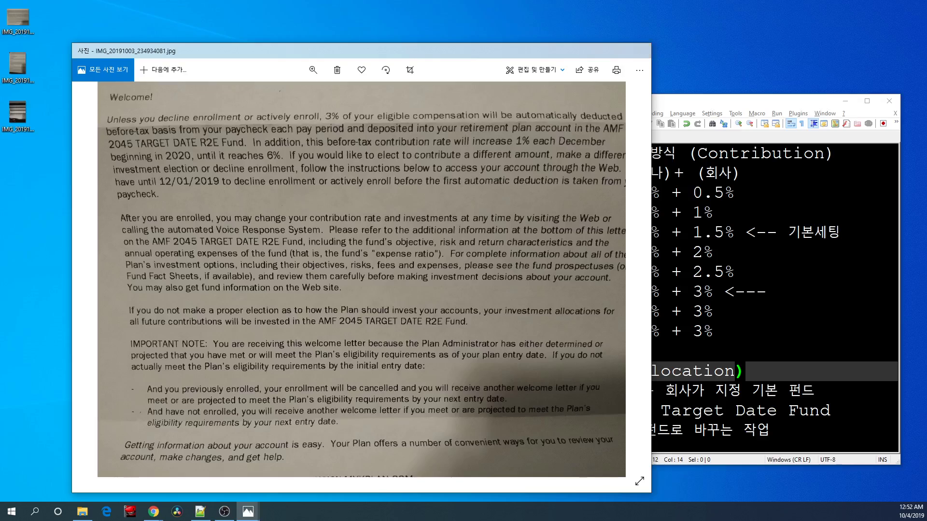
Switch back to the ADP browser window, maximize it and open the Retirement page.
{"action": "key", "text": "alt+Tab"}
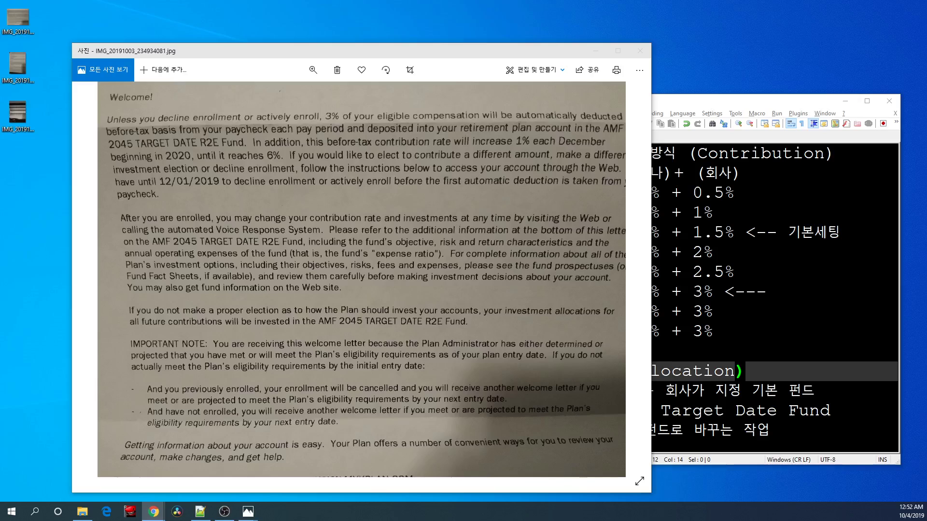
{"action": "key", "text": "alt+Tab"}
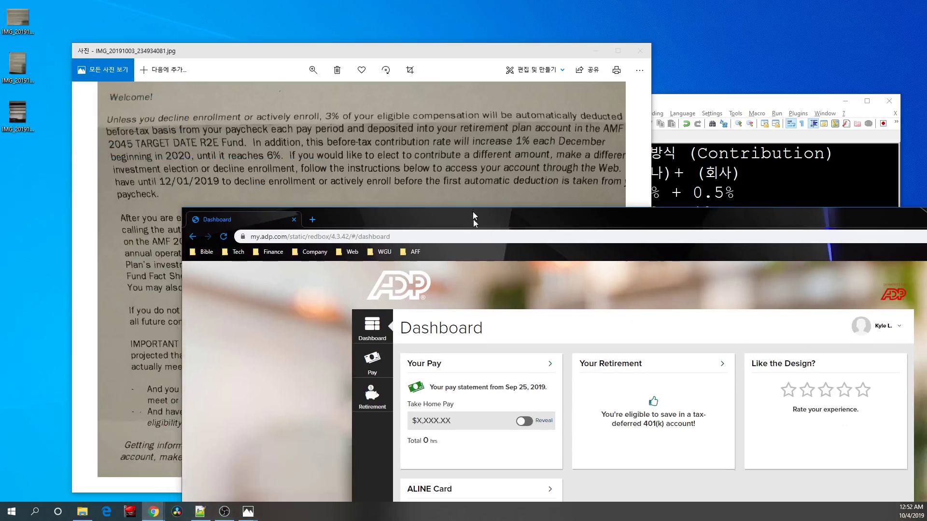
{"action": "double_click", "coordinate": [471, 206]}
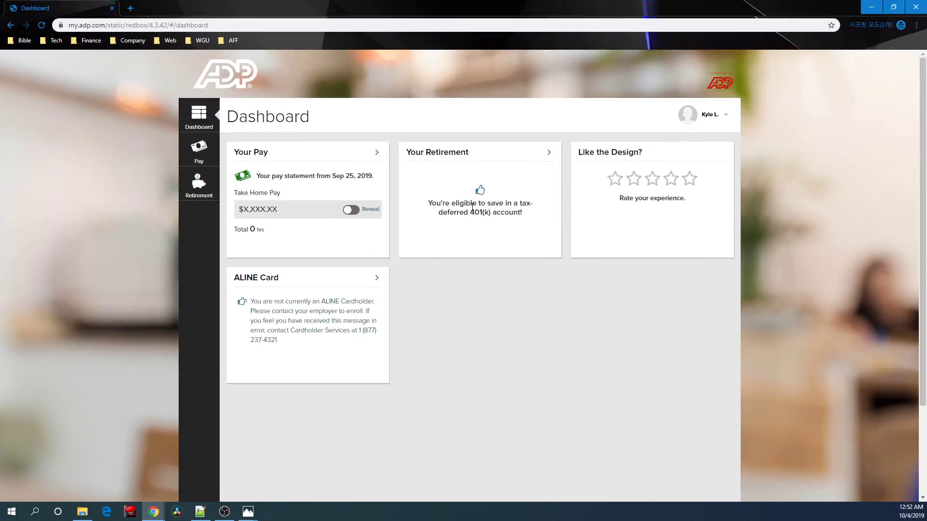
{"action": "left_click", "coordinate": [195, 193]}
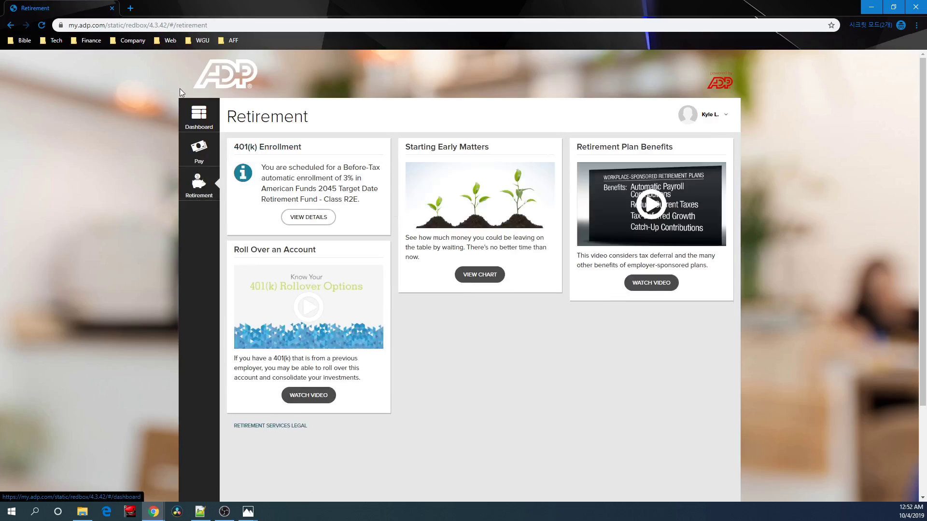
{"action": "left_click", "coordinate": [196, 116]}
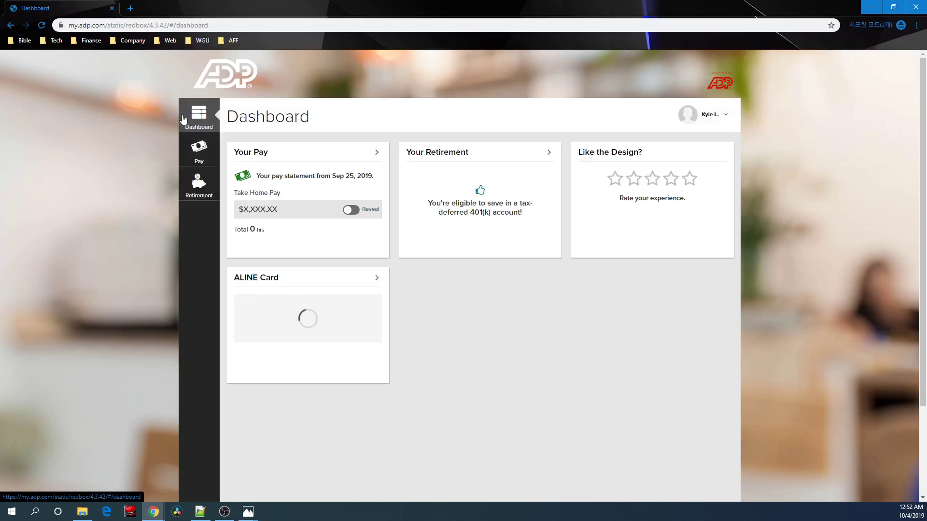
{"action": "left_click", "coordinate": [196, 197]}
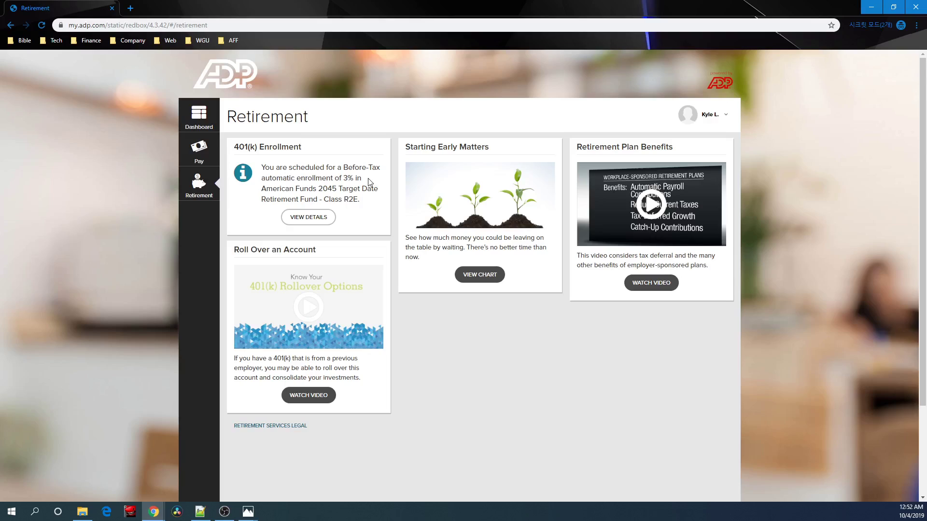
Highlight the scheduled fund in the 401(k) Enrollment card, open the enrollment details and highlight the "Your Contribution" heading.
{"action": "left_click_drag", "start_coordinate": [342, 178], "coordinate": [365, 178]}
{"action": "left_click_drag", "start_coordinate": [267, 188], "coordinate": [349, 188]}
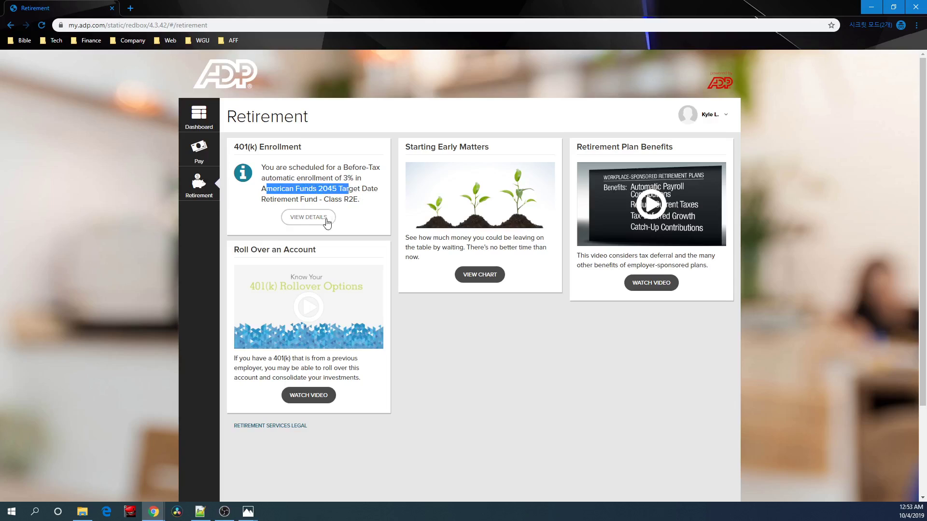
{"action": "left_click", "coordinate": [312, 222]}
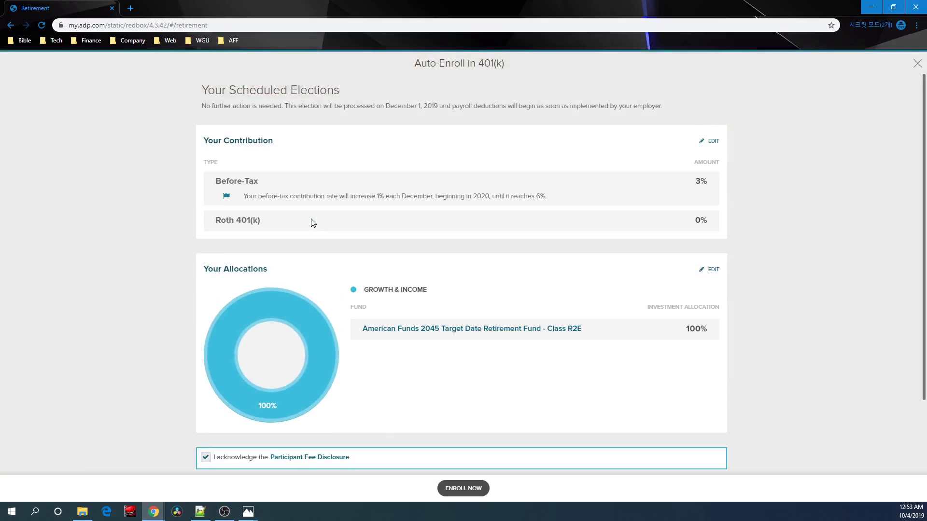
{"action": "double_click", "coordinate": [703, 182]}
{"action": "left_click_drag", "start_coordinate": [704, 183], "coordinate": [707, 190]}
{"action": "left_click_drag", "start_coordinate": [204, 149], "coordinate": [284, 145]}
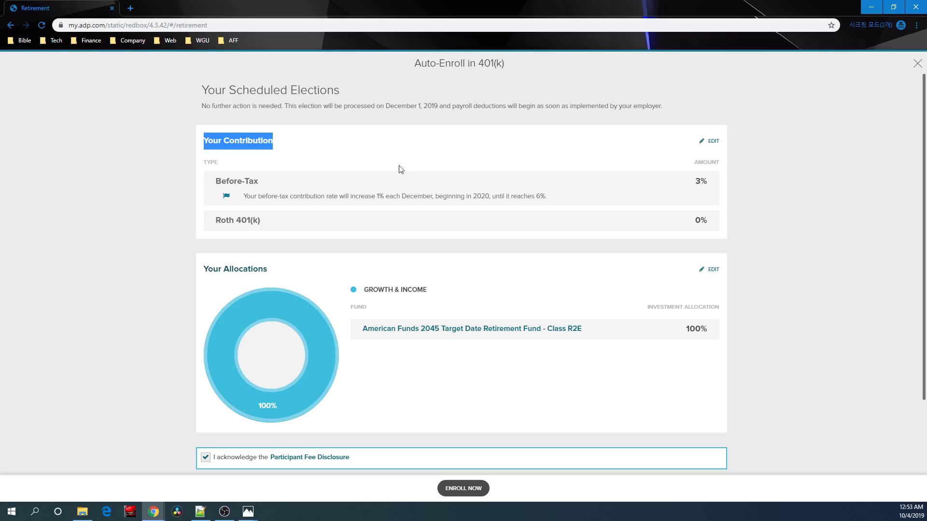
Edit the contribution: disable the annual Save Smart increase and set the Before-Tax amount to 6%.
{"action": "left_click", "coordinate": [712, 144]}
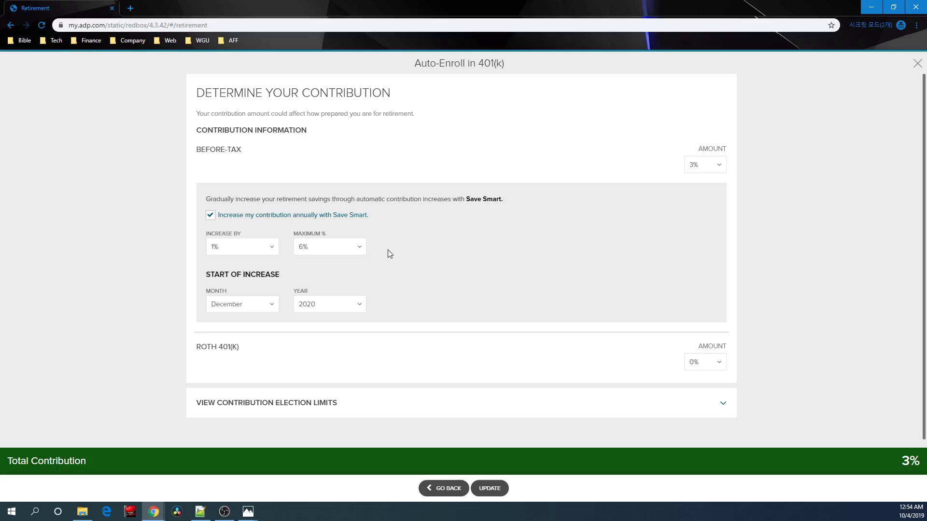
{"action": "left_click", "coordinate": [211, 215]}
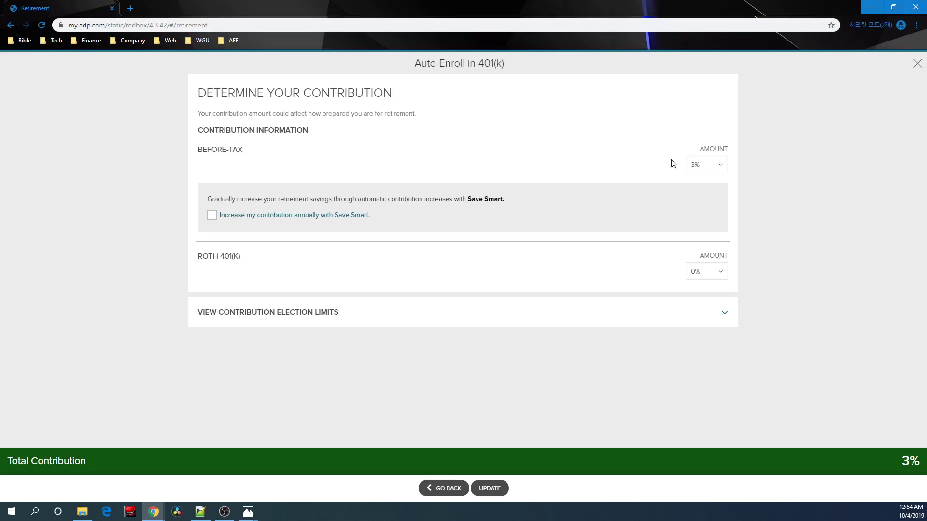
{"action": "left_click", "coordinate": [720, 166]}
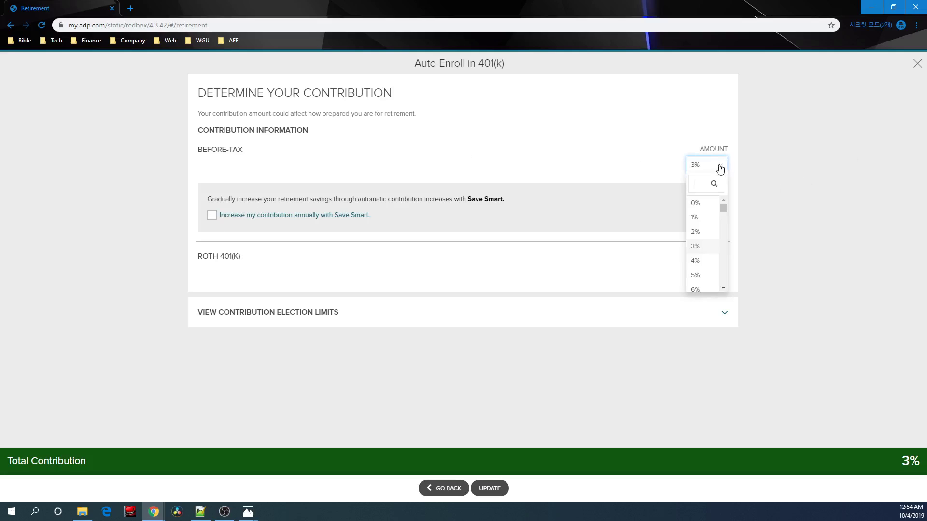
{"action": "left_click", "coordinate": [699, 290]}
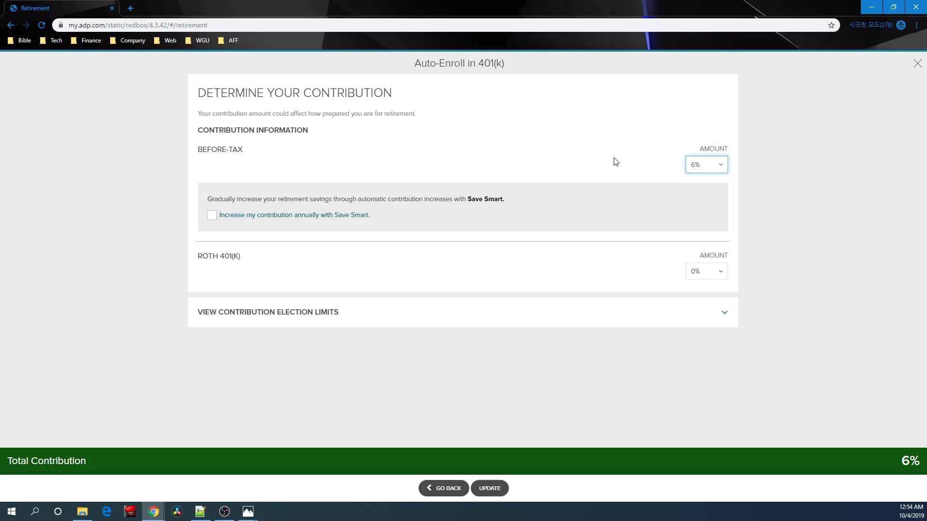
Switch to the Notepad++ notes and highlight the 6% + 3% match, the 7% rate and the "6/3 방식 (Contribution)" heading.
{"action": "left_click", "coordinate": [200, 511]}
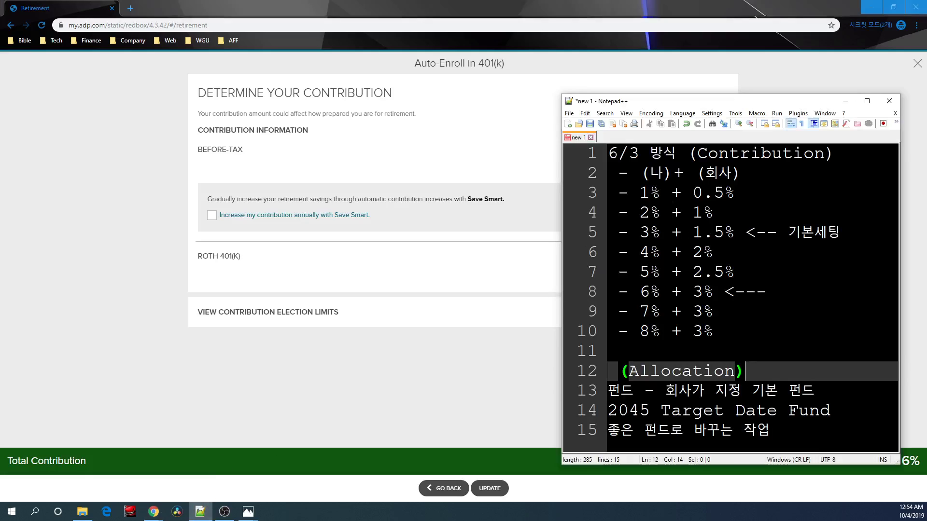
{"action": "left_click_drag", "start_coordinate": [640, 292], "coordinate": [660, 292]}
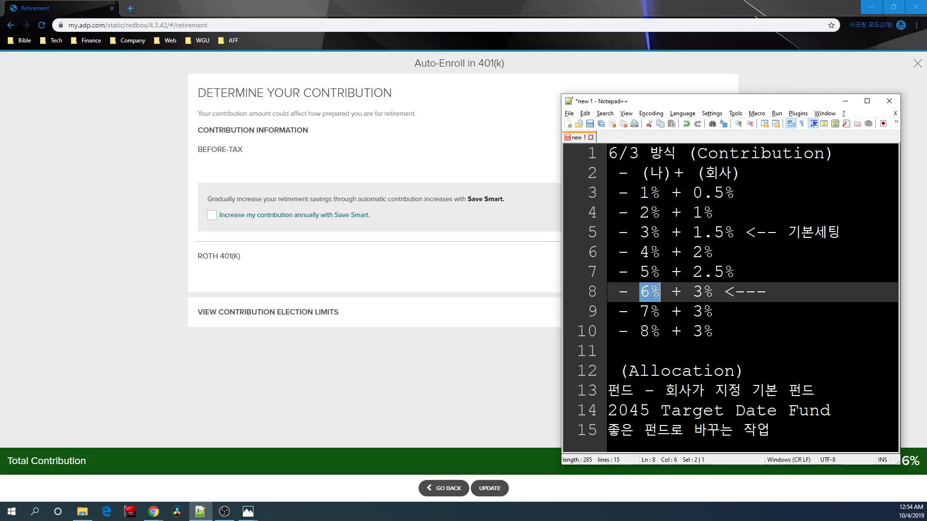
{"action": "left_click_drag", "start_coordinate": [692, 291], "coordinate": [713, 291]}
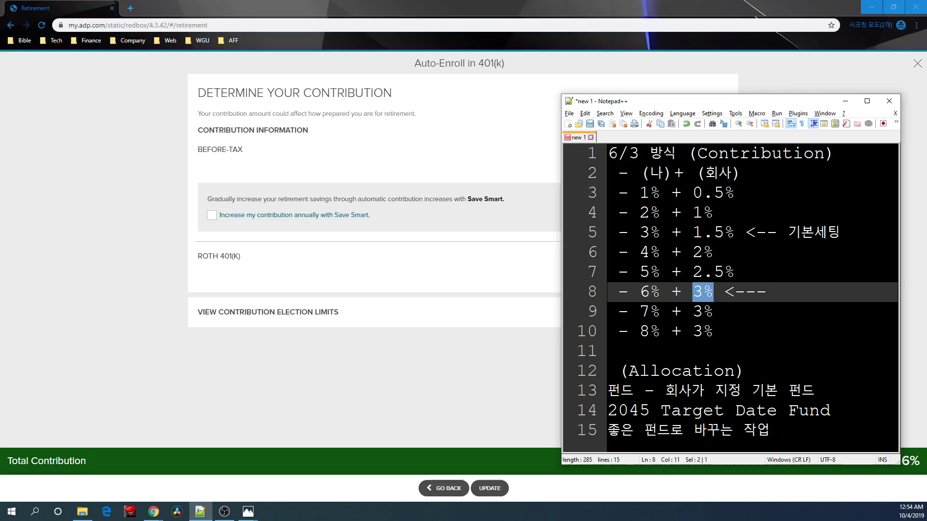
{"action": "left_click_drag", "start_coordinate": [628, 312], "coordinate": [650, 312]}
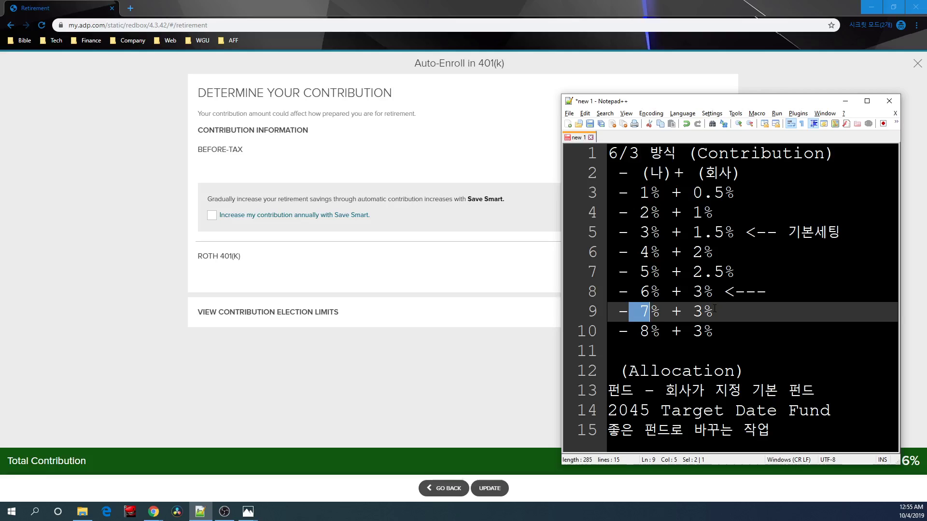
{"action": "left_click_drag", "start_coordinate": [767, 292], "coordinate": [641, 288]}
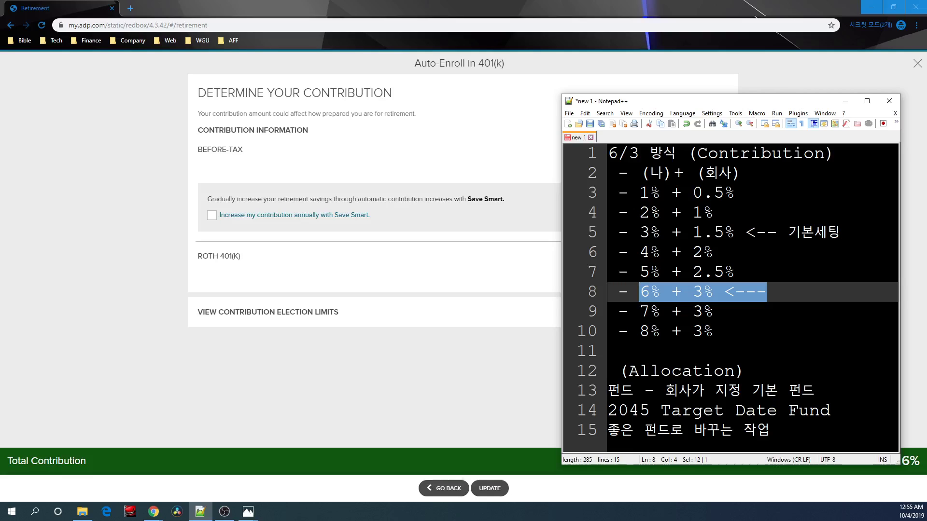
{"action": "left_click_drag", "start_coordinate": [838, 154], "coordinate": [578, 156]}
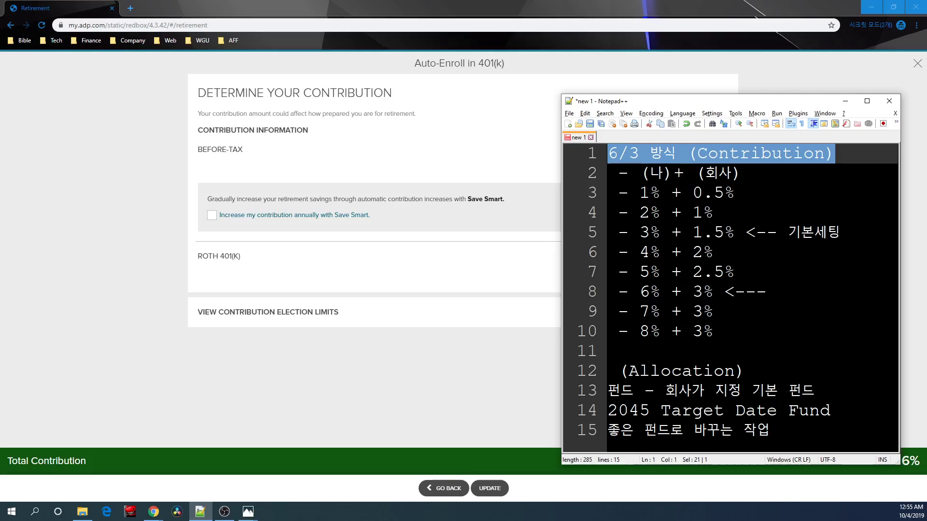
Delete the 4%, 5%, 1% and 2% lines from the contribution list, including the leftover blank line above 6%.
{"action": "left_click_drag", "start_coordinate": [735, 272], "coordinate": [601, 255]}
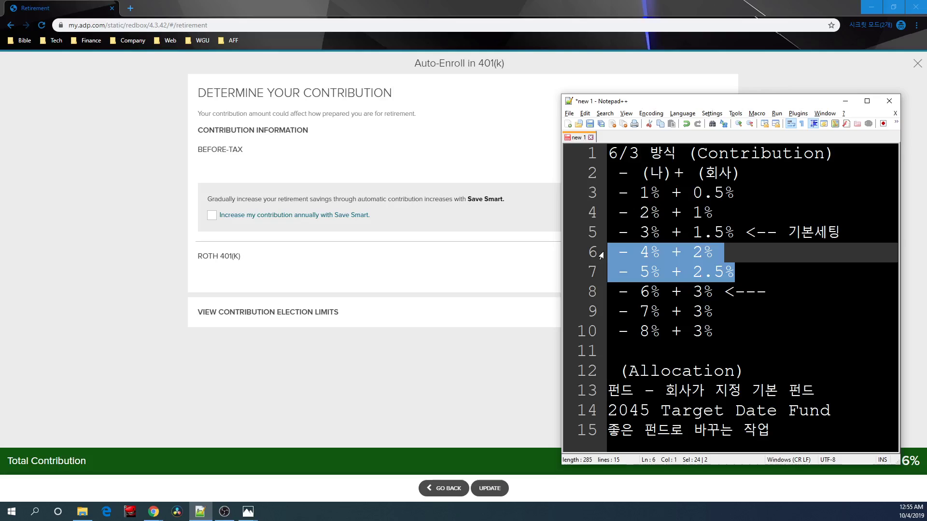
{"action": "key", "text": "BackSpace"}
{"action": "left_click_drag", "start_coordinate": [714, 213], "coordinate": [703, 213]}
{"action": "left_click_drag", "start_coordinate": [610, 231], "coordinate": [608, 193]}
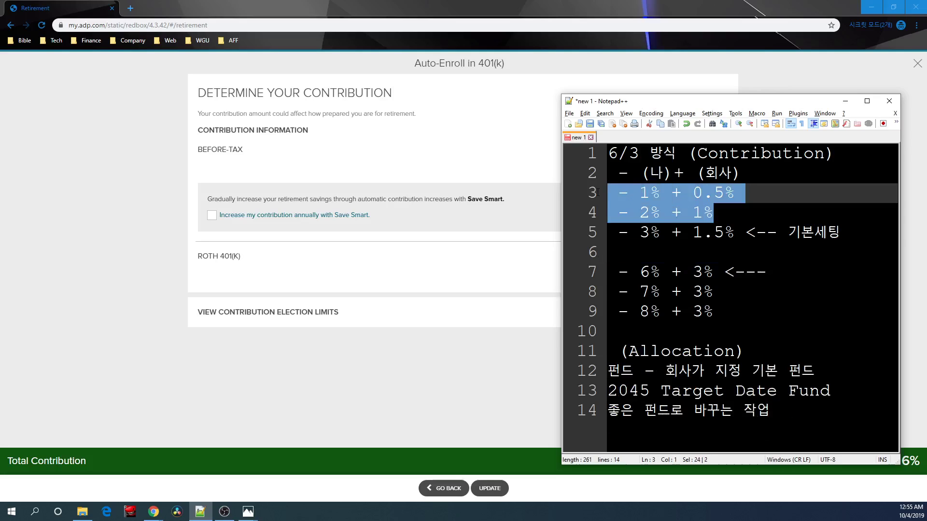
{"action": "key", "text": "BackSpace"}
{"action": "key", "text": "Down"}
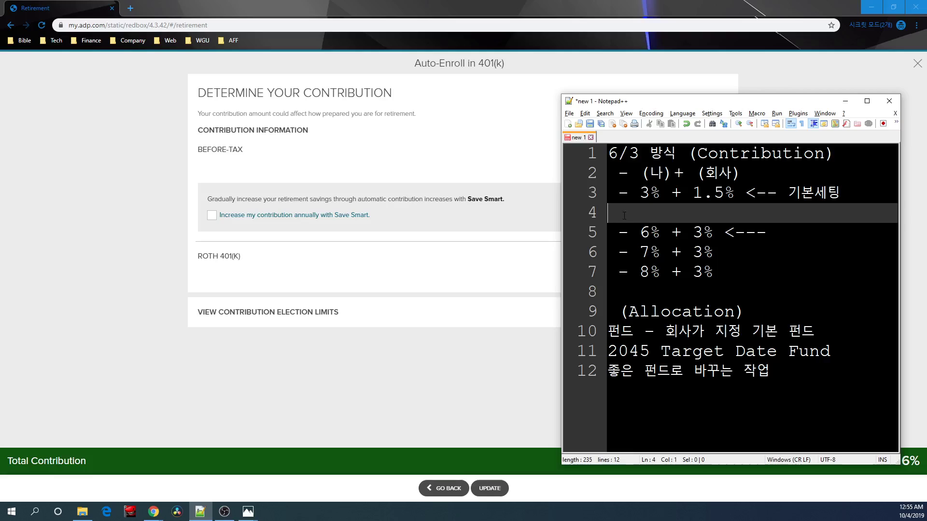
{"action": "key", "text": "Delete"}
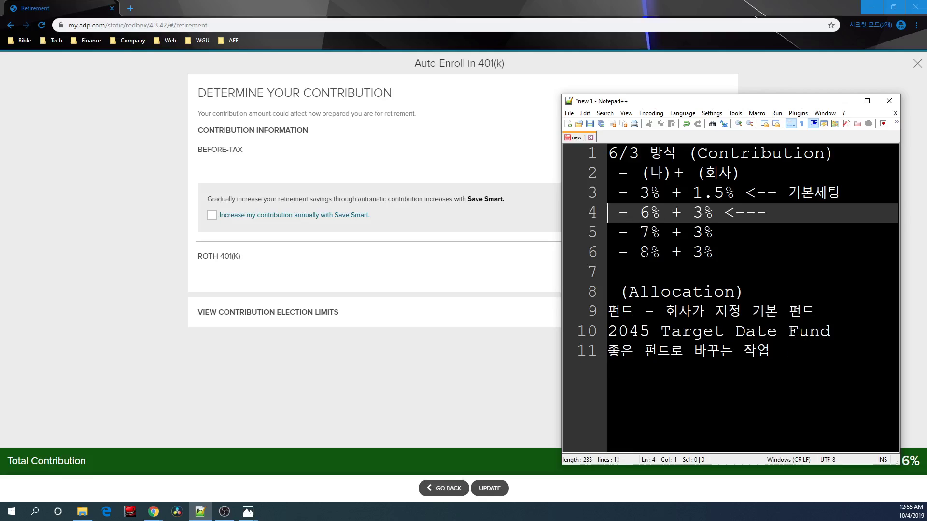
Change the employee rate in the last contribution line of the notes to 10%.
{"action": "left_click_drag", "start_coordinate": [651, 252], "coordinate": [646, 273]}
{"action": "key", "text": "Left"}
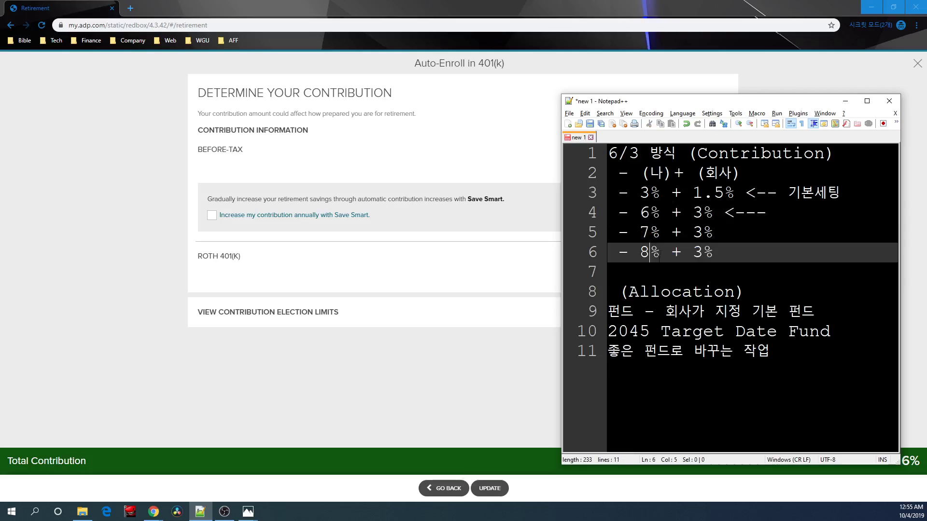
{"action": "key", "text": "BackSpace"}
{"action": "type", "text": "10"}
Delete the 7% + 3% line from the contribution list along with its leftover blank line.
{"action": "key", "text": "Up"}
{"action": "key", "text": "End"}
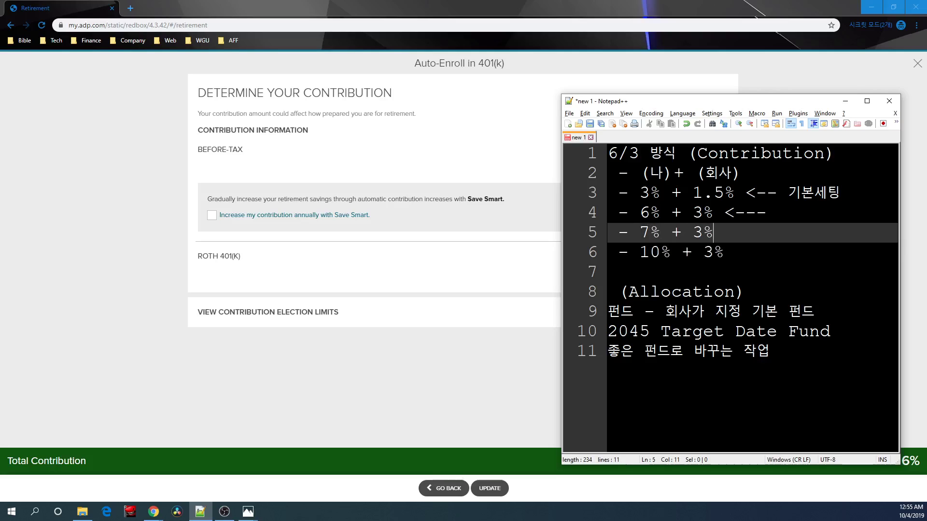
{"action": "key", "text": "BackSpace"}
{"action": "key", "text": "BackSpace"}
{"action": "key", "text": "BackSpace"}
{"action": "key", "text": "BackSpace"}
{"action": "key", "text": "BackSpace"}
{"action": "key", "text": "BackSpace"}
{"action": "key", "text": "BackSpace"}
{"action": "key", "text": "BackSpace"}
{"action": "key", "text": "BackSpace"}
{"action": "key", "text": "Delete"}
{"action": "key", "text": "Delete"}
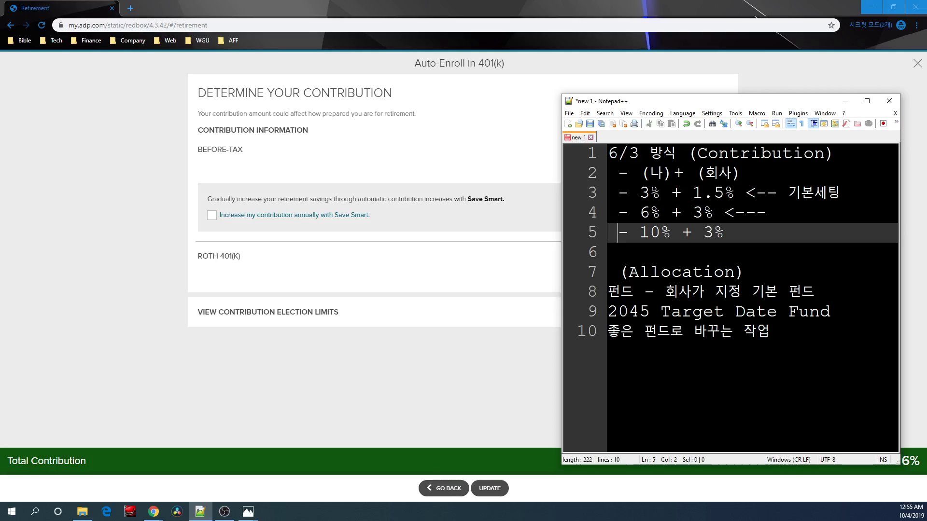
Remove the arrow annotations after the 1.5% and 6% + 3% entries and move the notes window to uncover the Total Contribution percentage.
{"action": "left_click_drag", "start_coordinate": [840, 193], "coordinate": [712, 213]}
{"action": "key", "text": "BackSpace"}
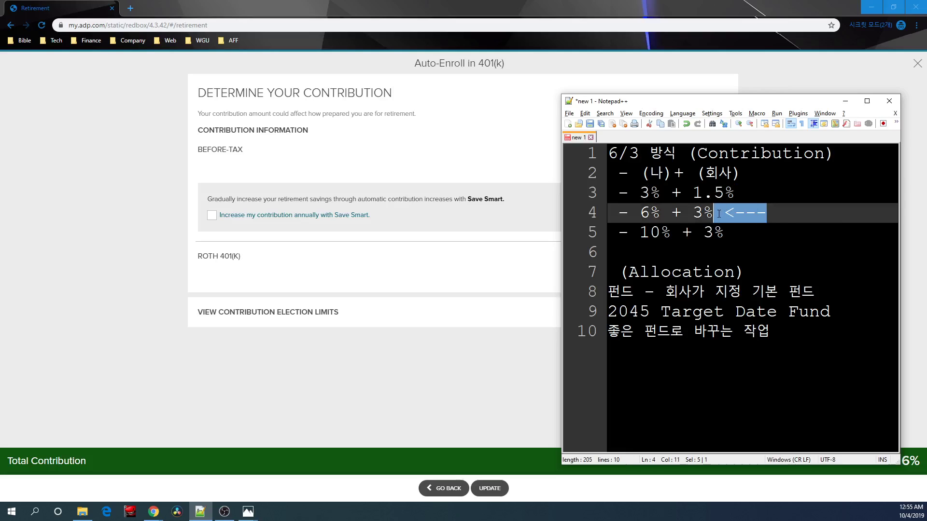
{"action": "key", "text": "BackSpace"}
{"action": "left_click_drag", "start_coordinate": [729, 102], "coordinate": [647, 94]}
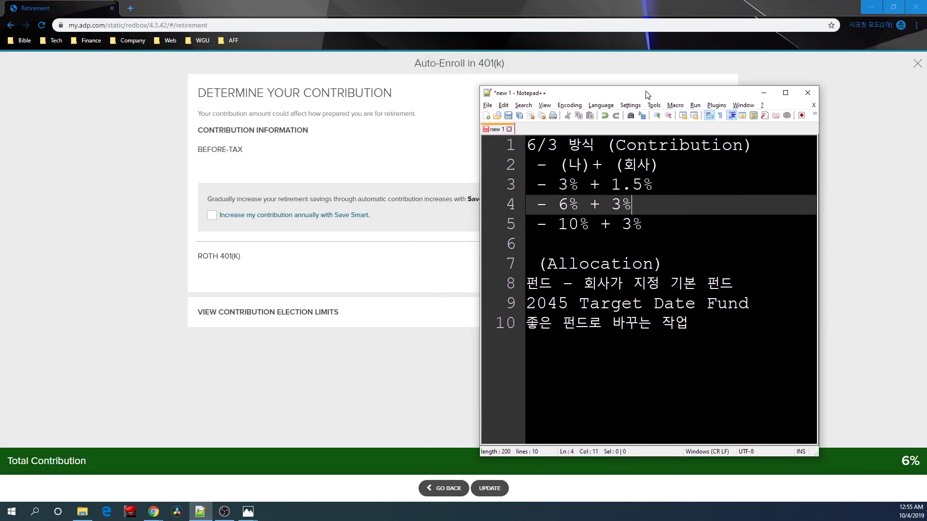
Insert blank lines below the contribution list and add the example salary line "연봉 $50,000" between them.
{"action": "left_click", "coordinate": [679, 237]}
{"action": "key", "text": "Return"}
{"action": "key", "text": "Up"}
{"action": "key", "text": "Return"}
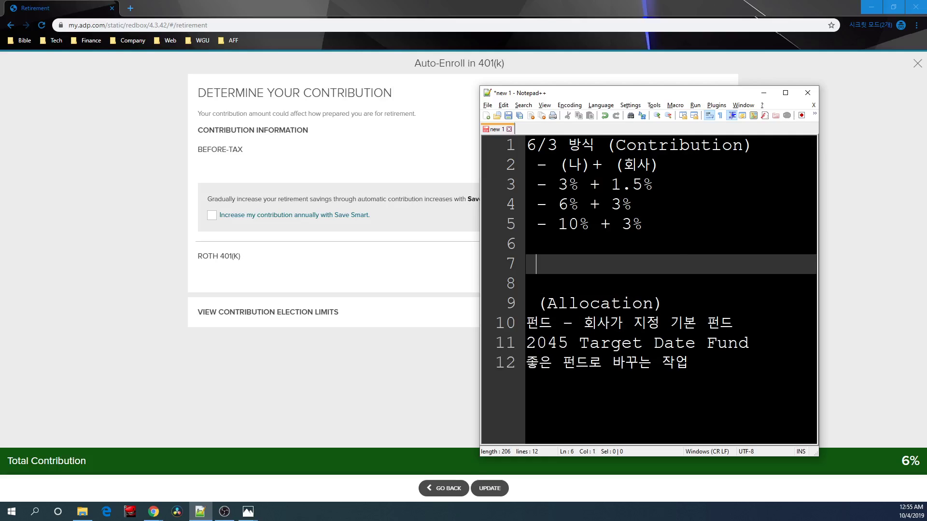
{"action": "key", "text": "Up"}
{"action": "key", "text": "Return"}
{"action": "type", "text": "duq"}
{"action": "key", "text": "BackSpace"}
{"action": "key", "text": "BackSpace"}
{"action": "key", "text": "BackSpace"}
{"action": "key", "text": "Hangul"}
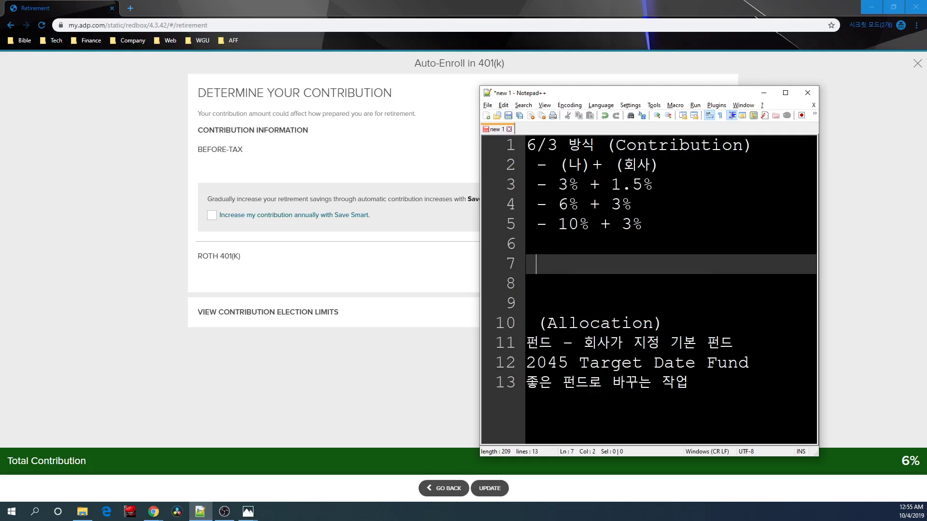
{"action": "type", "text": "엽"}
{"action": "key", "text": "BackSpace"}
{"action": "type", "text": "sqhd"}
{"action": "type", "text": " %"}
{"action": "key", "text": "BackSpace"}
{"action": "type", "text": "$50,000"}
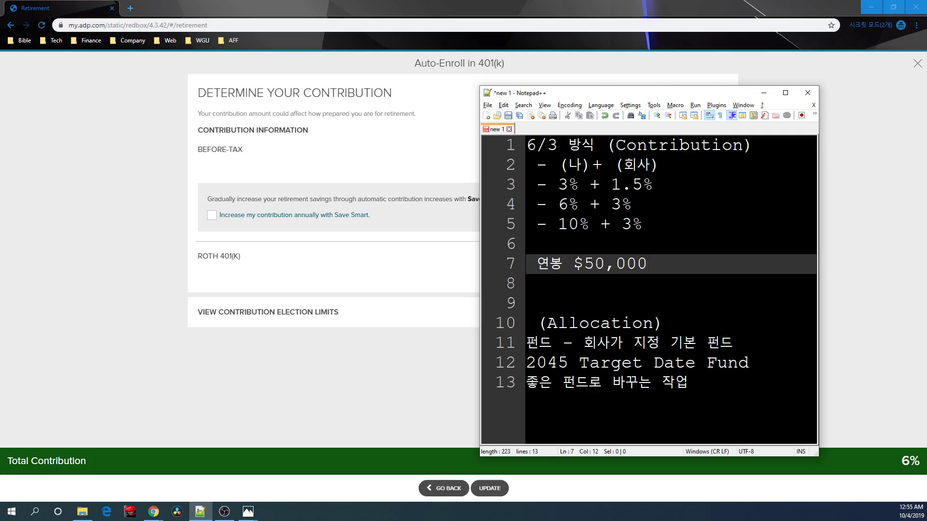
Add the calculation "$1500 + $750 = $2250" under the 3% + 1.5% line, followed by a blank line.
{"action": "left_click", "coordinate": [653, 185]}
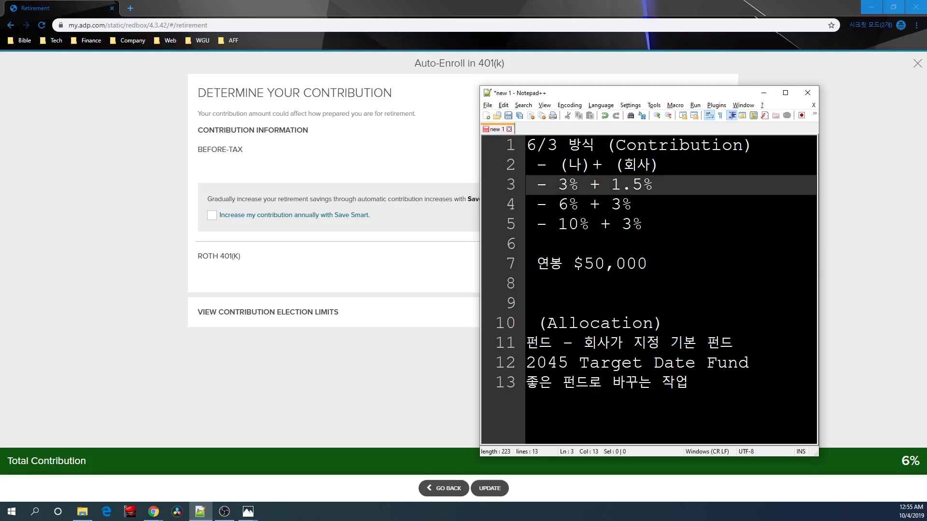
{"action": "key", "text": "Return"}
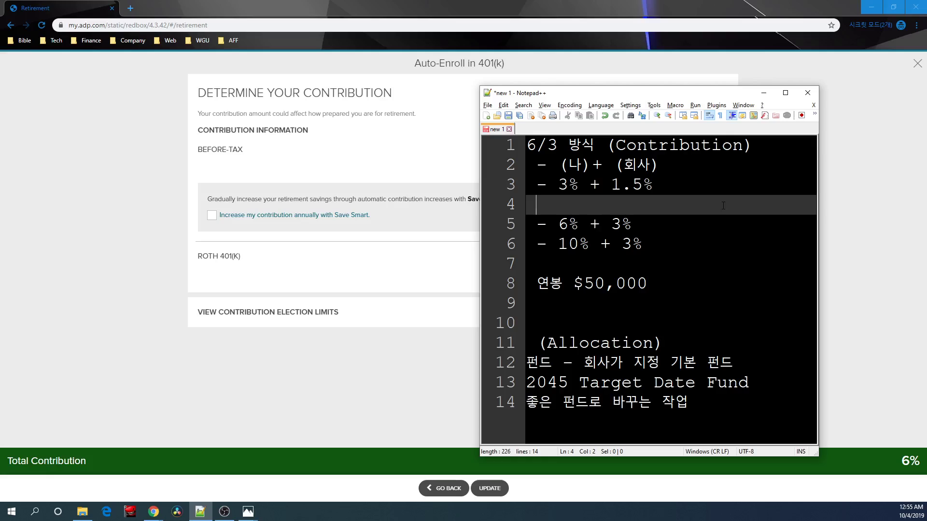
{"action": "key", "text": "Left"}
{"action": "type", "text": "1500"}
{"action": "key", "text": "Left"}
{"action": "key", "text": "Left"}
{"action": "key", "text": "Left"}
{"action": "key", "text": "Left"}
{"action": "type", "text": "$"}
{"action": "key", "text": "Right"}
{"action": "key", "text": "Right"}
{"action": "key", "text": "Right"}
{"action": "key", "text": "Right"}
{"action": "type", "text": "+ "}
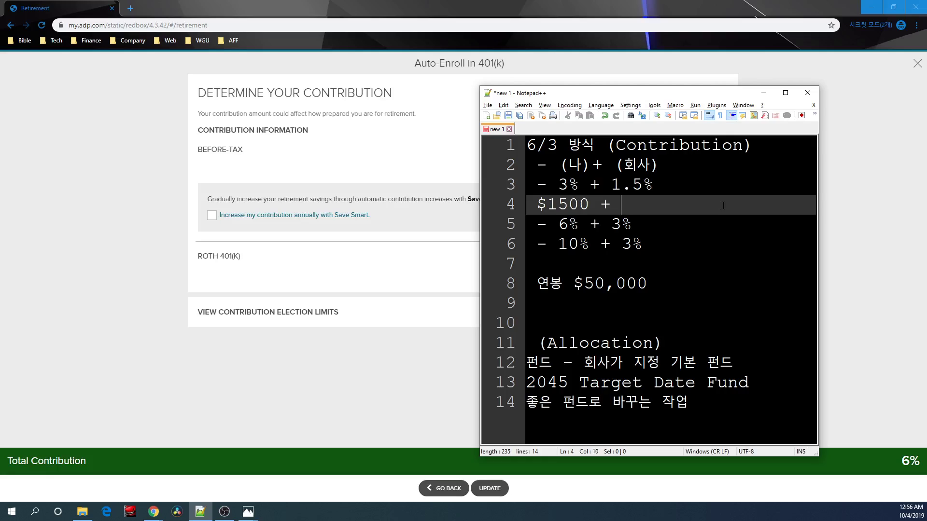
{"action": "type", "text": "$750"}
{"action": "type", "text": "= $2250"}
{"action": "key", "text": "Return"}
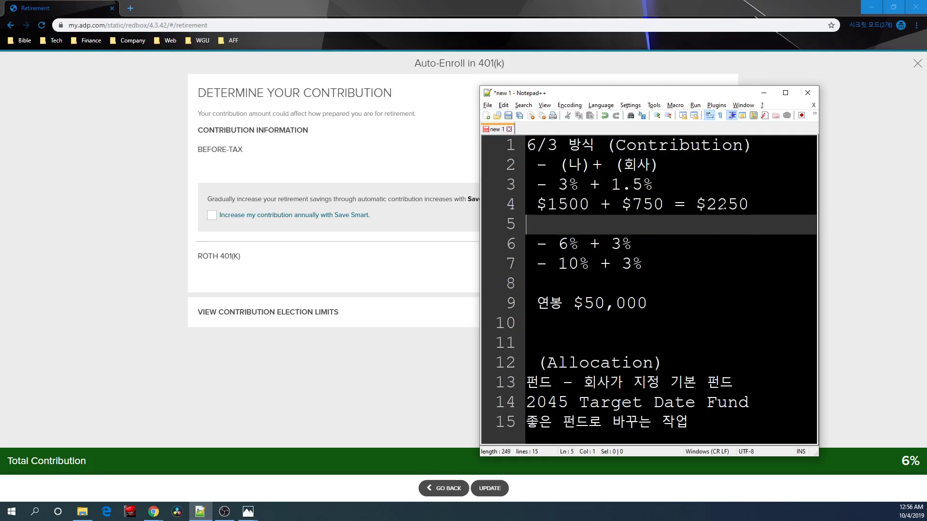
Insert two blank lines below the 6% + 3% line.
{"action": "key", "text": "Down"}
{"action": "key", "text": "End"}
{"action": "key", "text": "Return"}
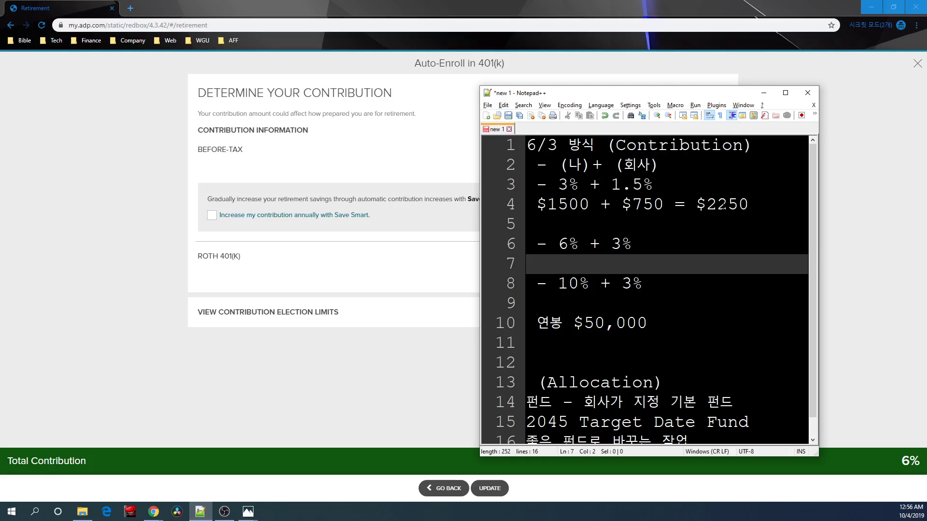
{"action": "key", "text": "Return"}
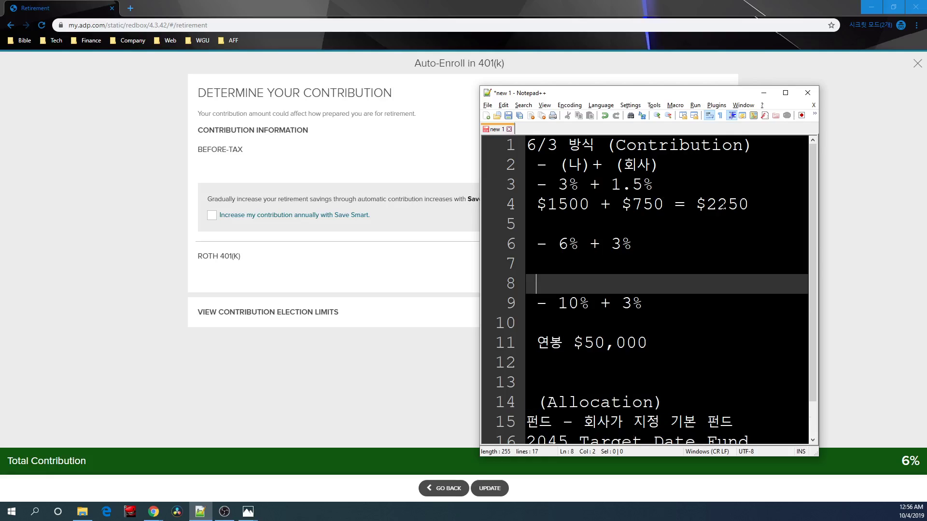
Append "/1yr" to the $2250 total in the 3% + 1.5% calculation.
{"action": "key", "text": "Up"}
{"action": "key", "text": "Up"}
{"action": "key", "text": "Up"}
{"action": "key", "text": "Up"}
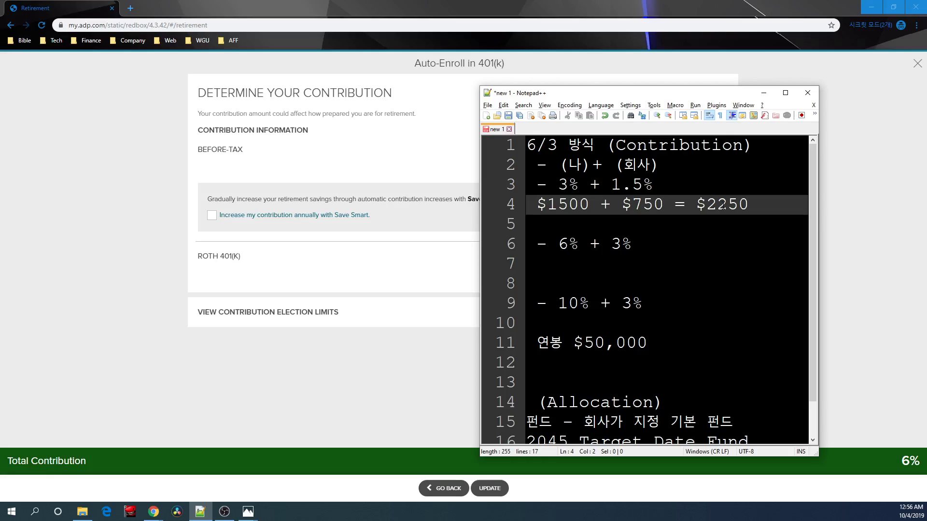
{"action": "key", "text": "End"}
{"action": "type", "text": "/"}
{"action": "key", "text": "BackSpace"}
{"action": "key", "text": "BackSpace"}
{"action": "key", "text": "BackSpace"}
{"action": "type", "text": "/1yr"}
Enter the calculation "$3000 + $1500 = $4500/1yr" directly under the 6% + 3% line.
{"action": "key", "text": "Down"}
{"action": "key", "text": "Down"}
{"action": "key", "text": "Down"}
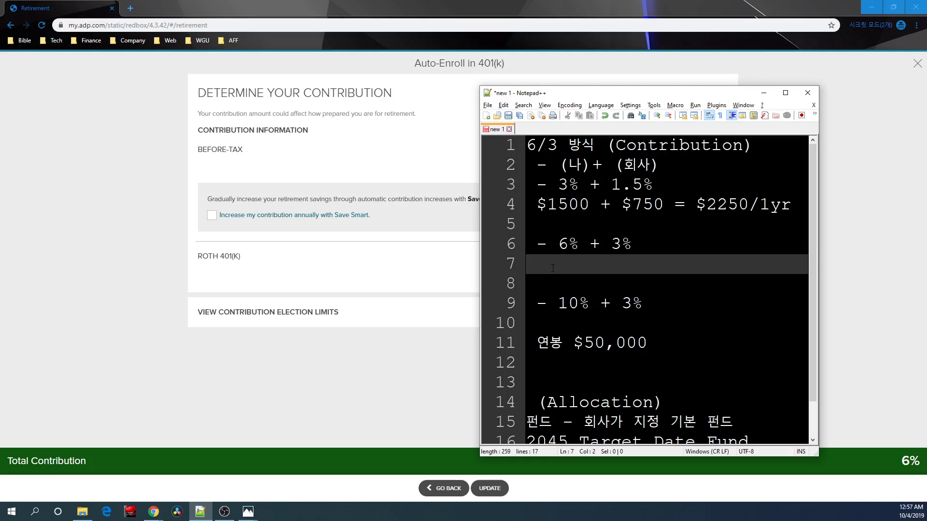
{"action": "type", "text": "$3000 + $1500 ="}
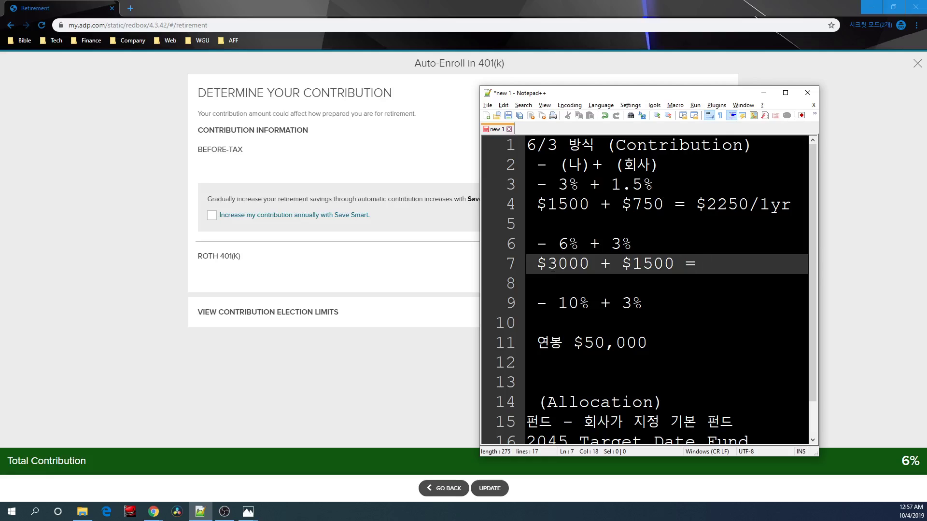
{"action": "type", "text": "$4500/1yr"}
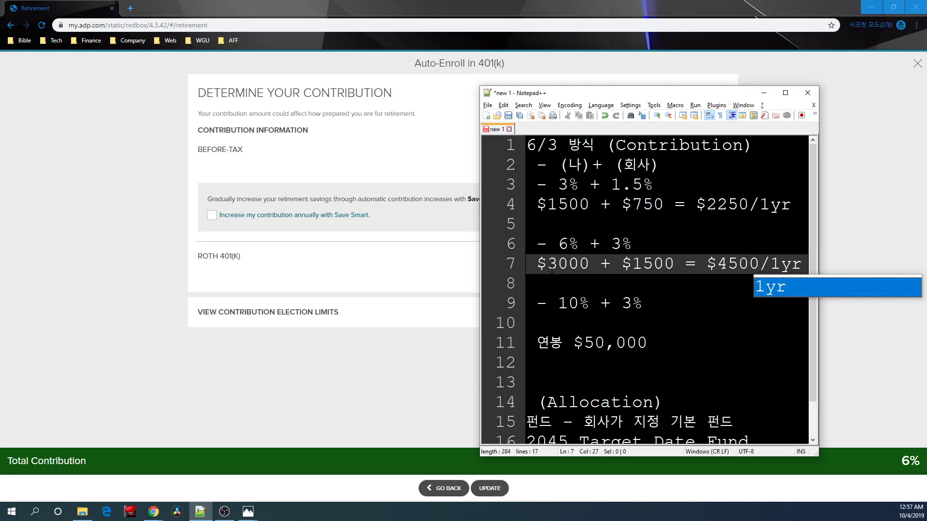
Compare the employee and employer amounts in the 3% + 1.5% and 6% + 3% calculations.
{"action": "left_click", "coordinate": [647, 311]}
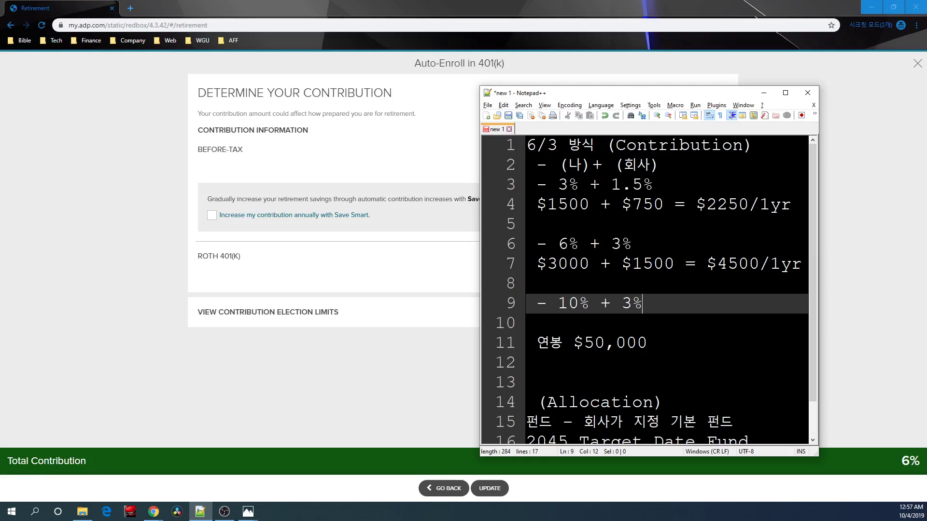
{"action": "left_click", "coordinate": [568, 265]}
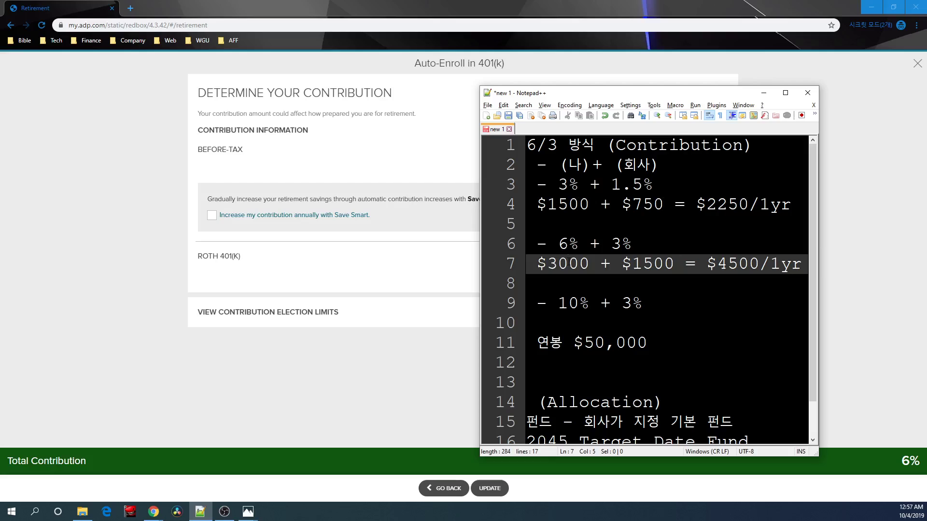
{"action": "left_click", "coordinate": [652, 205]}
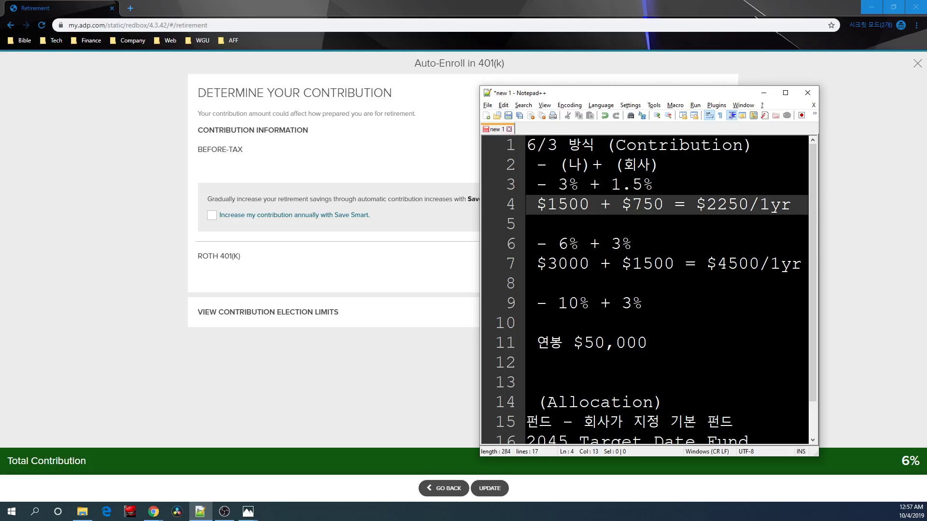
{"action": "left_click", "coordinate": [568, 248]}
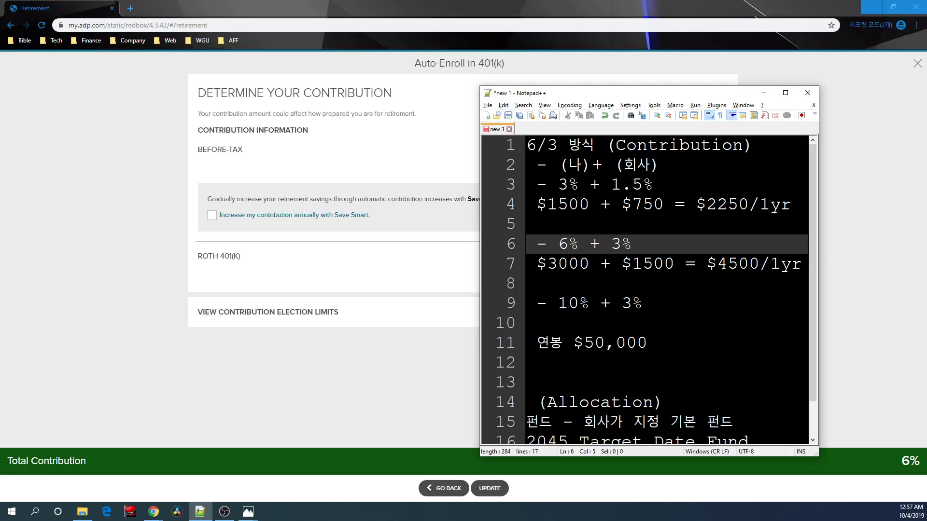
{"action": "key", "text": "Up"}
{"action": "key", "text": "Up"}
{"action": "key", "text": "Up"}
{"action": "left_click", "coordinate": [632, 185]}
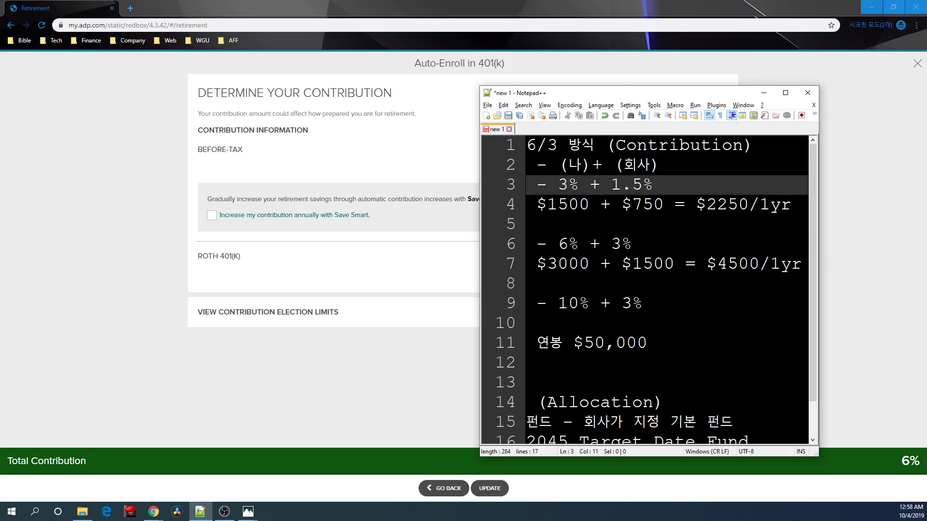
{"action": "left_click", "coordinate": [568, 186]}
{"action": "left_click", "coordinate": [652, 264]}
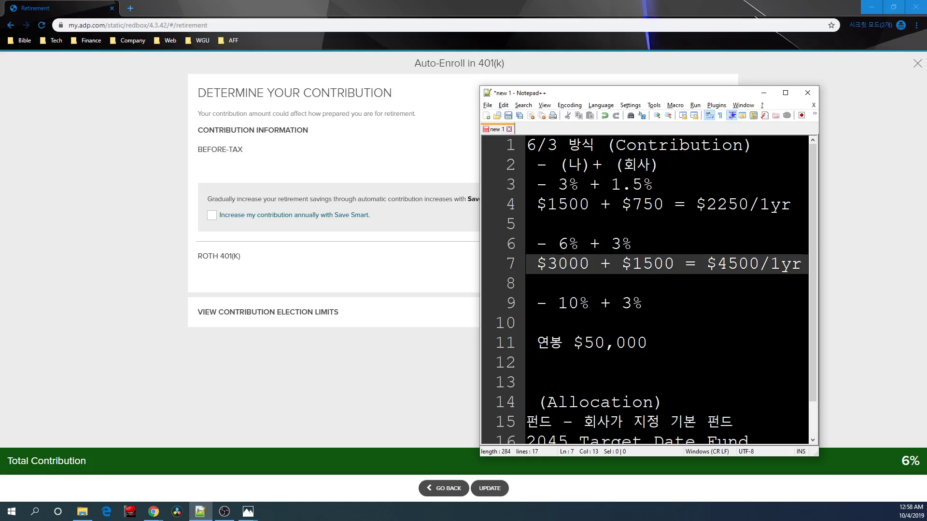
Add the calculation "$5000 + $1500 = $6500/1yr" under the 10% + 3% line.
{"action": "left_click", "coordinate": [642, 303]}
{"action": "key", "text": "Return"}
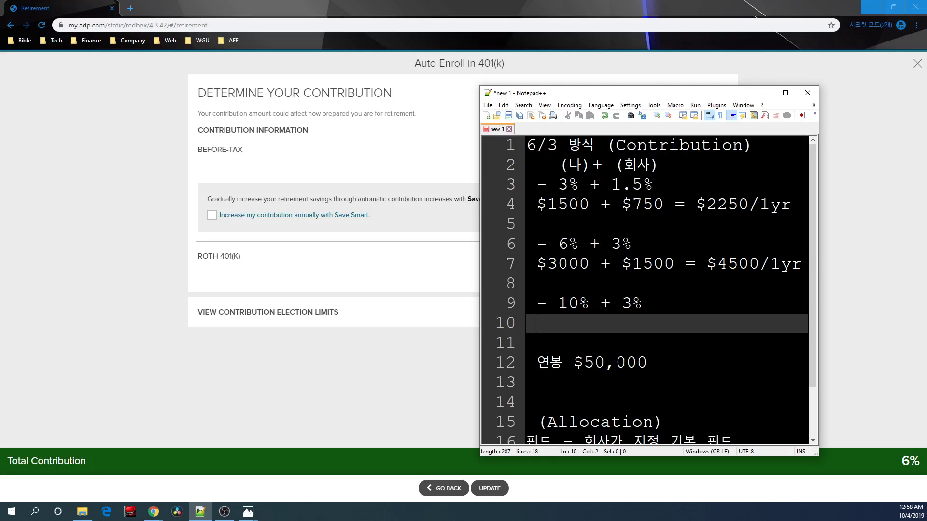
{"action": "type", "text": "$5000"}
{"action": "type", "text": "+ "}
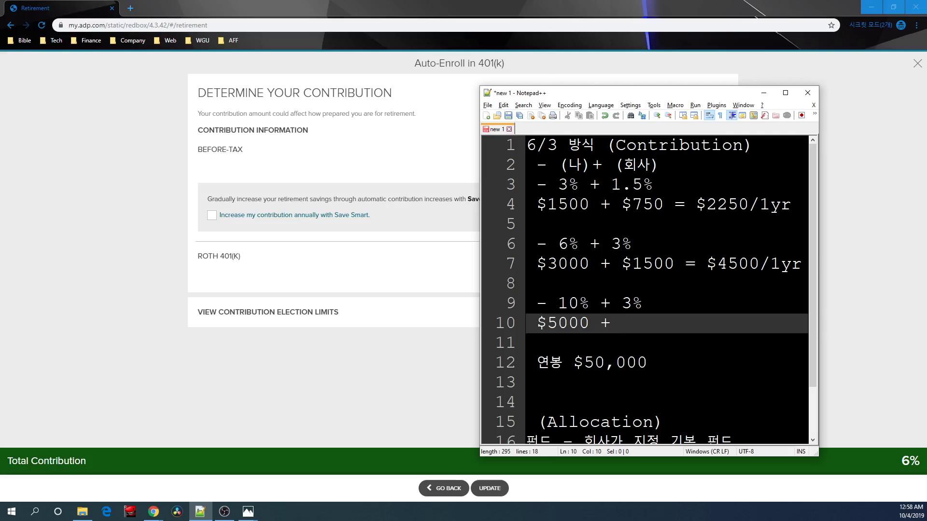
{"action": "type", "text": "$1500 = $6500/1y"}
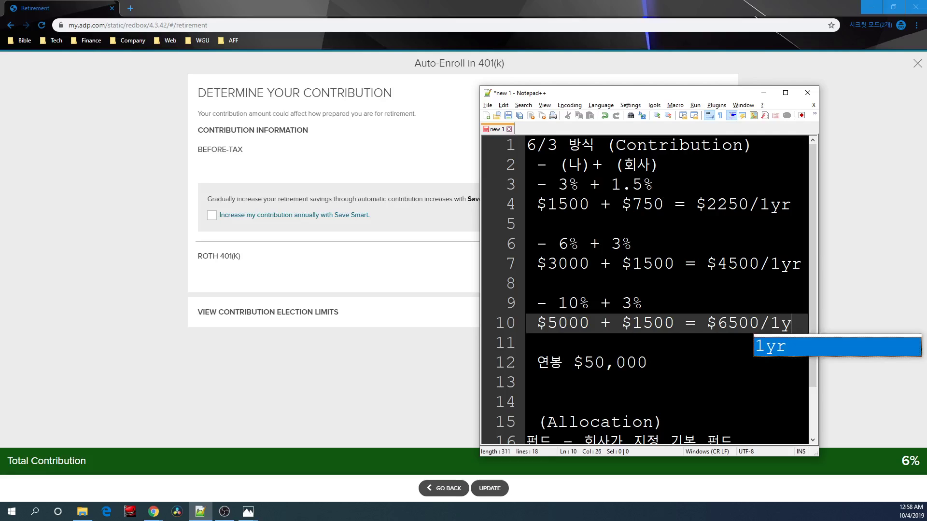
{"action": "key", "text": "Escape"}
{"action": "type", "text": "yr"}
Highlight the $2250 and $4500 yearly totals and the $3000 employee amount to compare the contribution levels.
{"action": "left_click", "coordinate": [536, 204]}
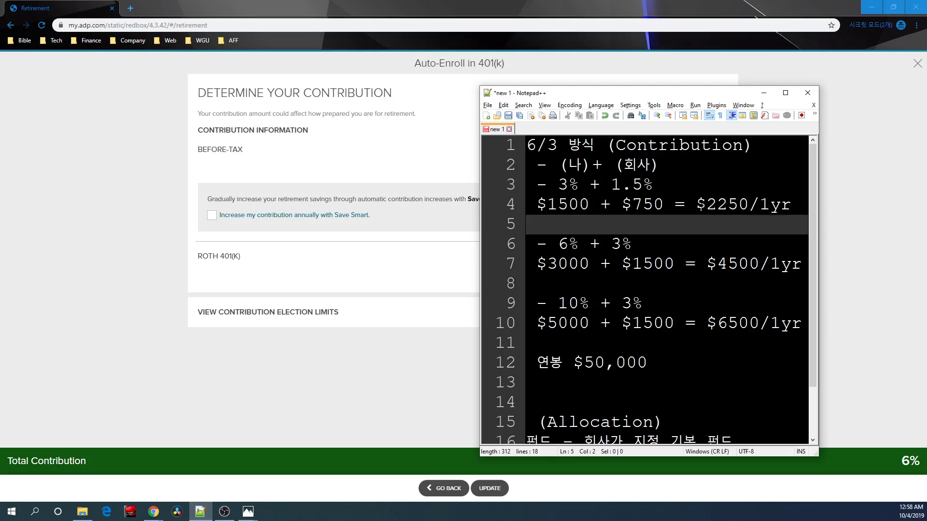
{"action": "left_click_drag", "start_coordinate": [697, 204], "coordinate": [751, 207]}
{"action": "left_click_drag", "start_coordinate": [707, 264], "coordinate": [760, 266]}
{"action": "left_click", "coordinate": [570, 264]}
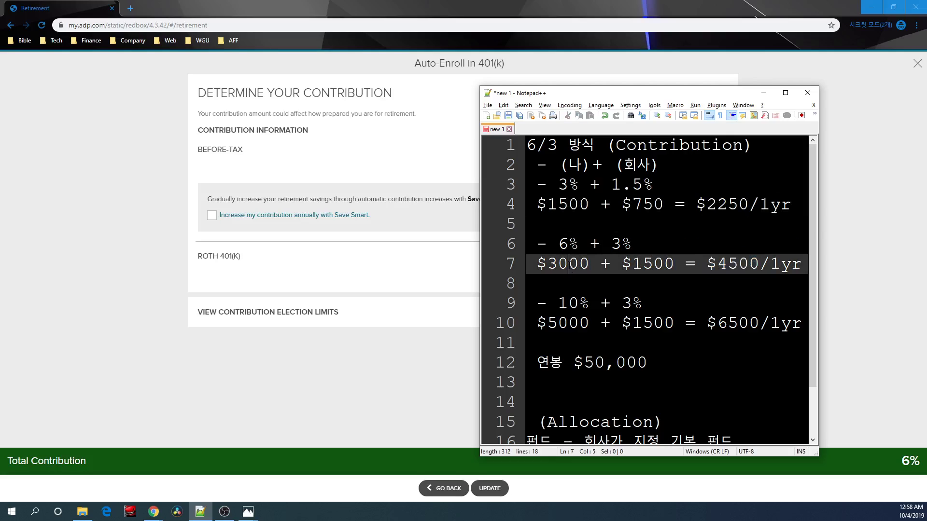
{"action": "left_click", "coordinate": [652, 264]}
{"action": "left_click_drag", "start_coordinate": [547, 263], "coordinate": [605, 260]}
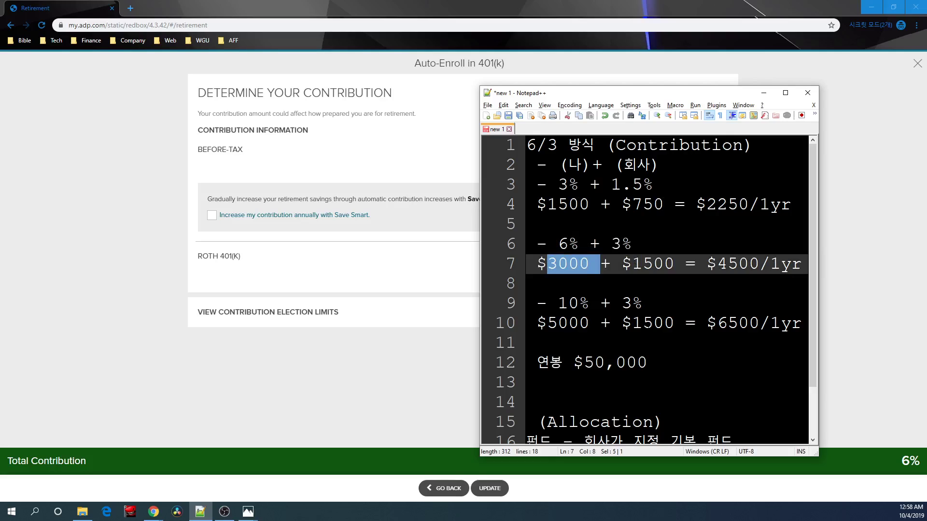
Highlight the $1500 match, the $6500 total and the 10% + 3% and 6% + 3% lines, and return to the ADP contribution page.
{"action": "left_click_drag", "start_coordinate": [632, 322], "coordinate": [674, 322]}
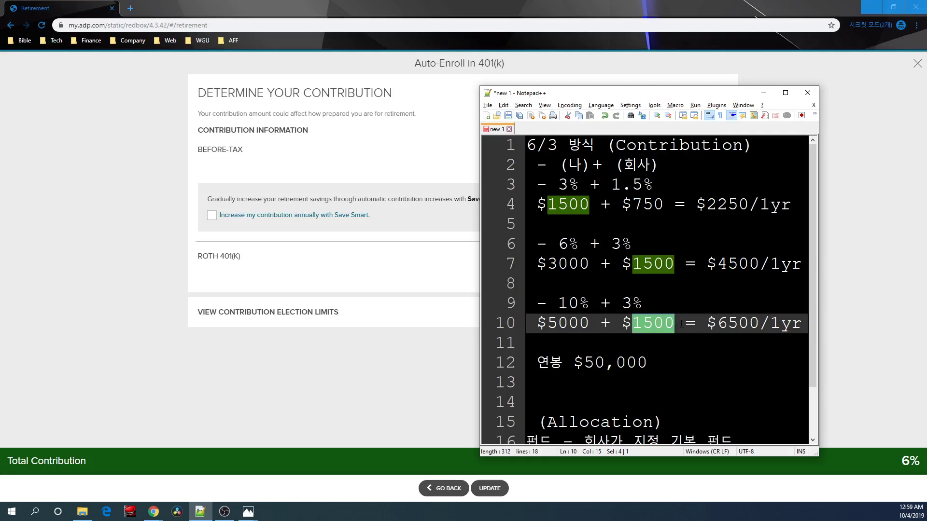
{"action": "left_click_drag", "start_coordinate": [718, 322], "coordinate": [758, 323]}
{"action": "left_click", "coordinate": [652, 323]}
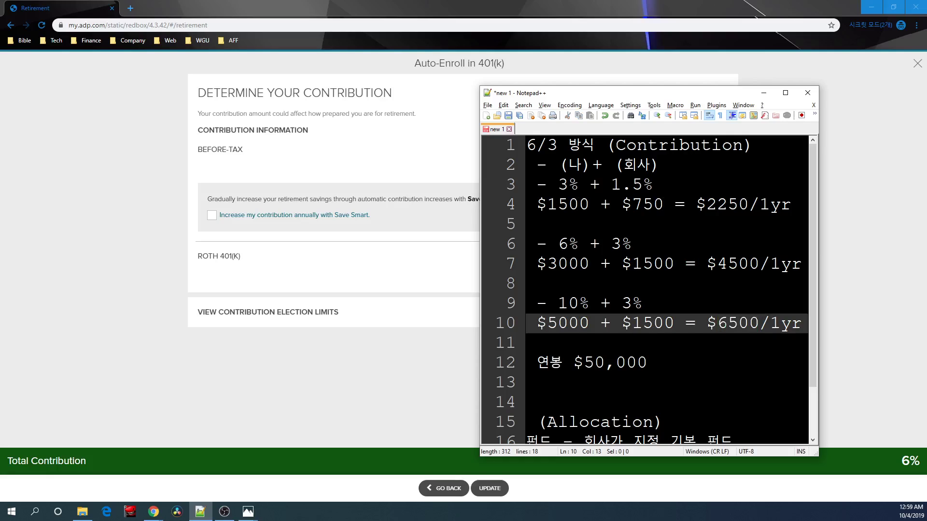
{"action": "left_click_drag", "start_coordinate": [643, 303], "coordinate": [505, 297]}
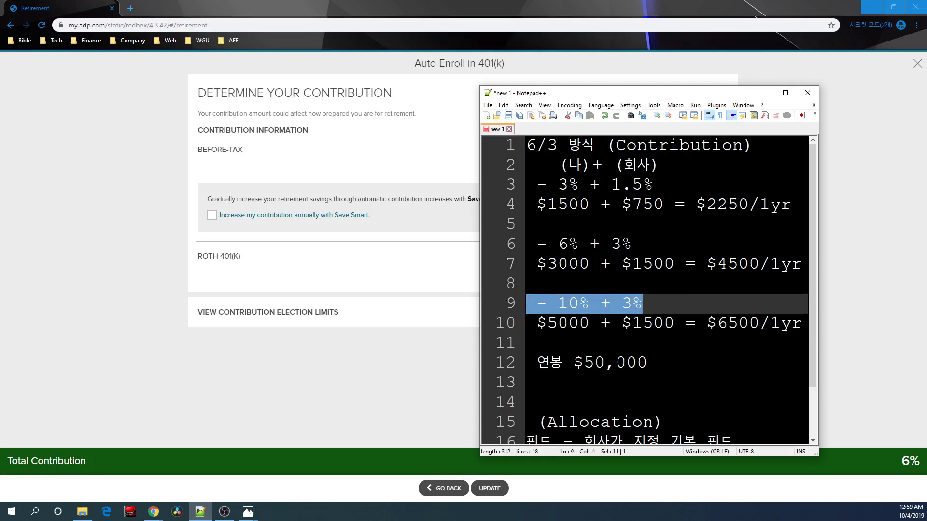
{"action": "left_click_drag", "start_coordinate": [632, 244], "coordinate": [513, 251]}
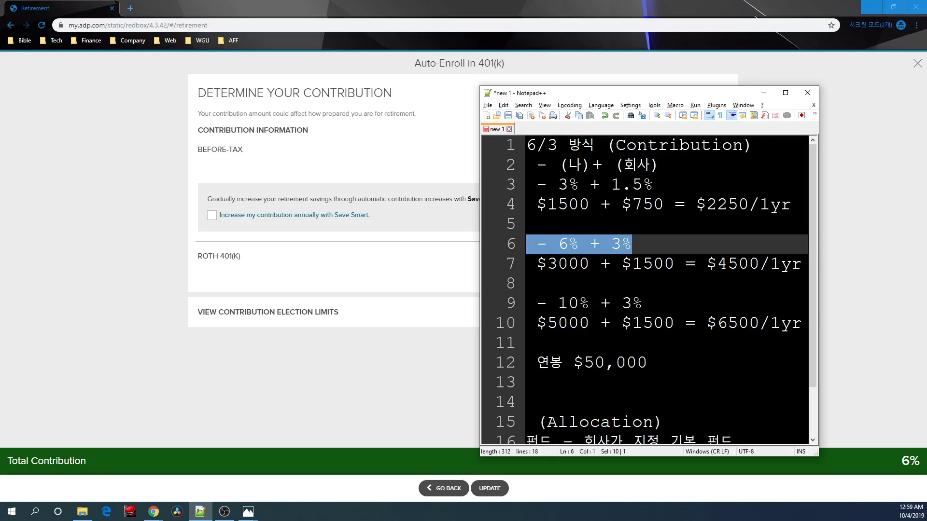
{"action": "left_click", "coordinate": [386, 162]}
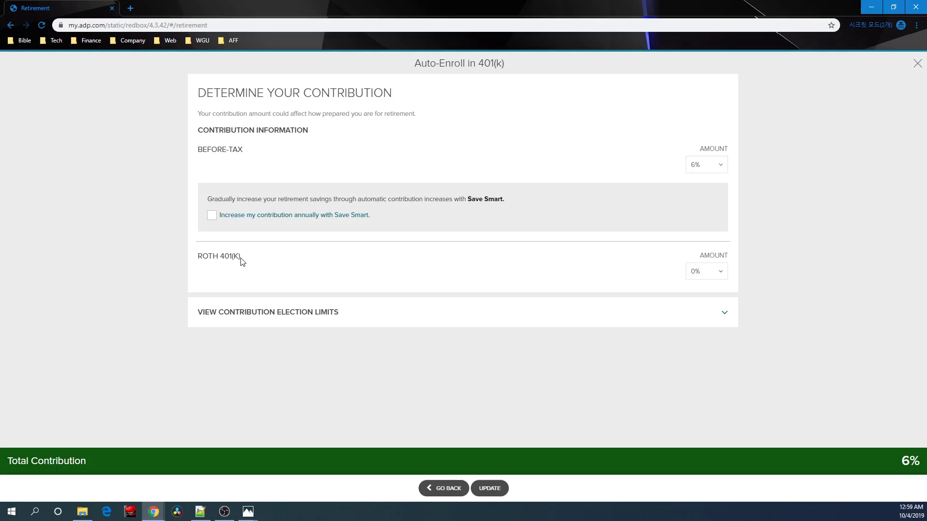
Highlight the Roth 401(k) and Before-Tax labels in turn to compare the two contribution types.
{"action": "left_click_drag", "start_coordinate": [242, 262], "coordinate": [197, 258]}
{"action": "left_click_drag", "start_coordinate": [247, 154], "coordinate": [174, 154]}
{"action": "left_click_drag", "start_coordinate": [240, 260], "coordinate": [197, 257]}
{"action": "left_click_drag", "start_coordinate": [248, 155], "coordinate": [191, 153]}
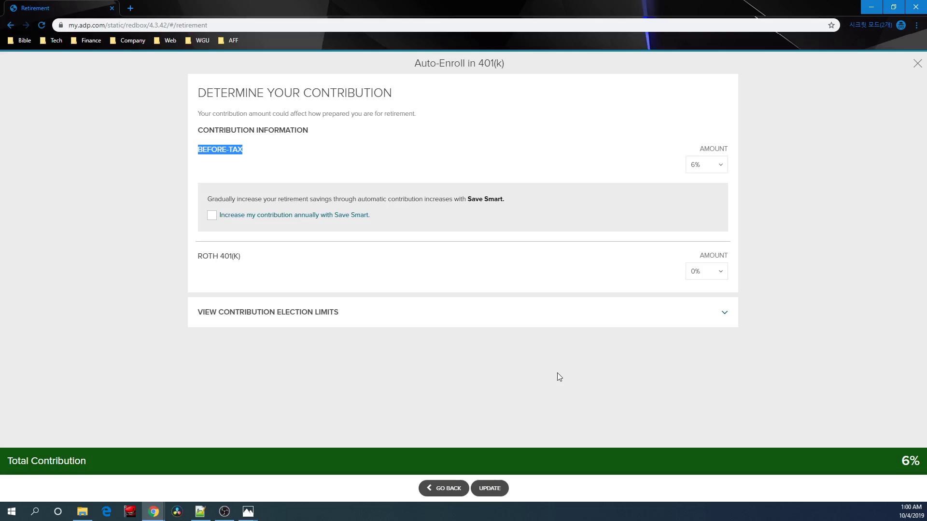
{"action": "left_click", "coordinate": [435, 295]}
Review the before-tax percentage choices, keep the contribution at 6% and update the contribution election.
{"action": "left_click", "coordinate": [718, 165]}
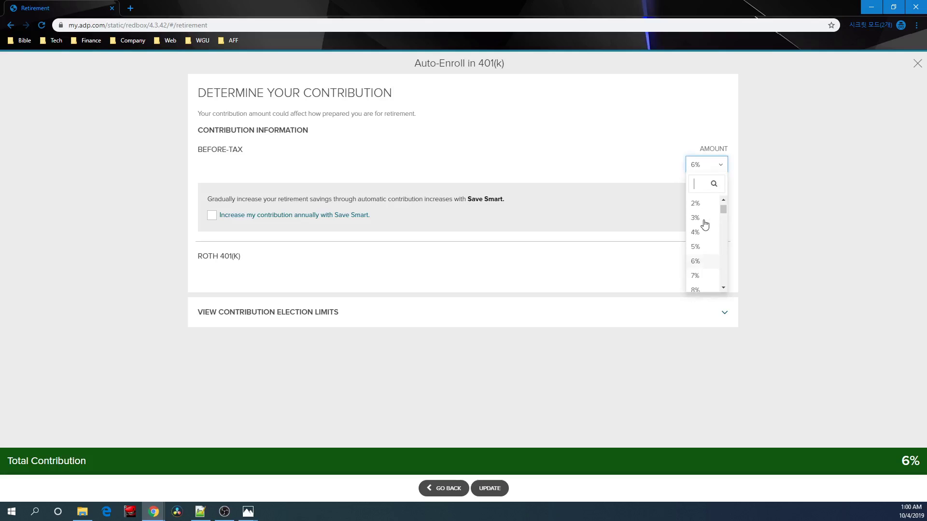
{"action": "left_click", "coordinate": [623, 145]}
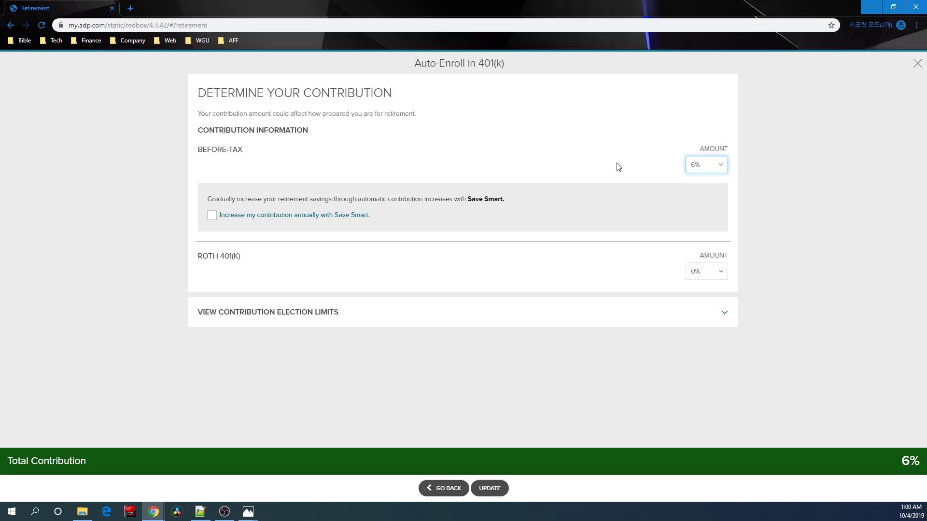
{"action": "left_click", "coordinate": [801, 201]}
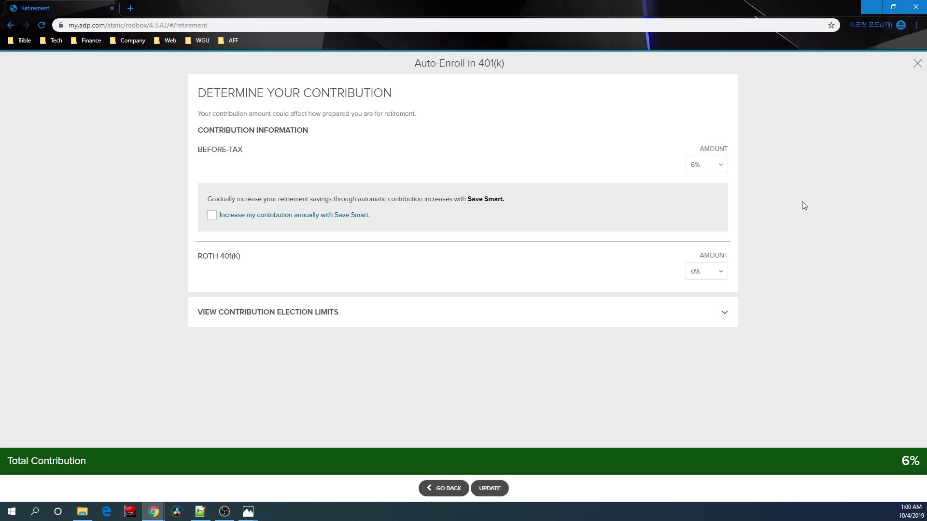
{"action": "left_click", "coordinate": [495, 488]}
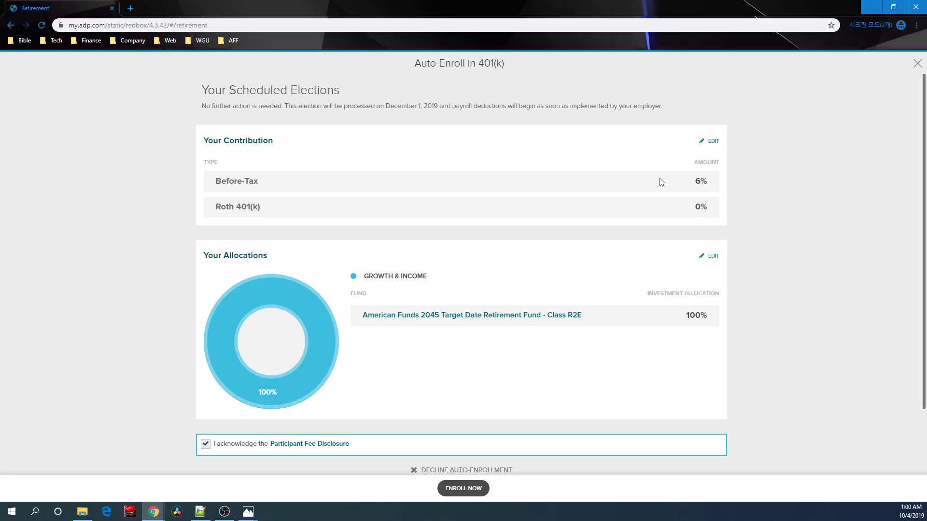
Highlight the 6% before-tax amount and the allocations heading, and check the default fund in the welcome letter photo.
{"action": "left_click_drag", "start_coordinate": [693, 183], "coordinate": [708, 184]}
{"action": "left_click_drag", "start_coordinate": [203, 256], "coordinate": [271, 258]}
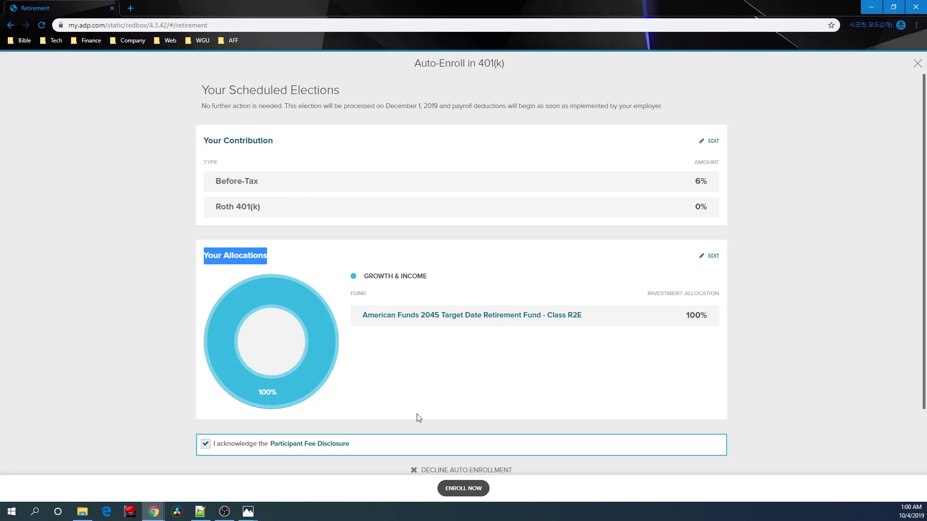
{"action": "mouse_move", "coordinate": [248, 511]}
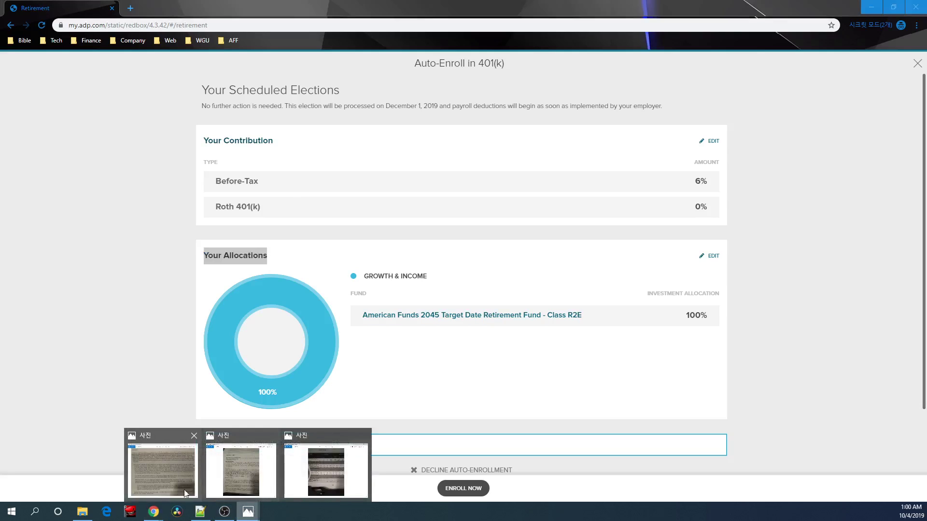
{"action": "left_click", "coordinate": [162, 458]}
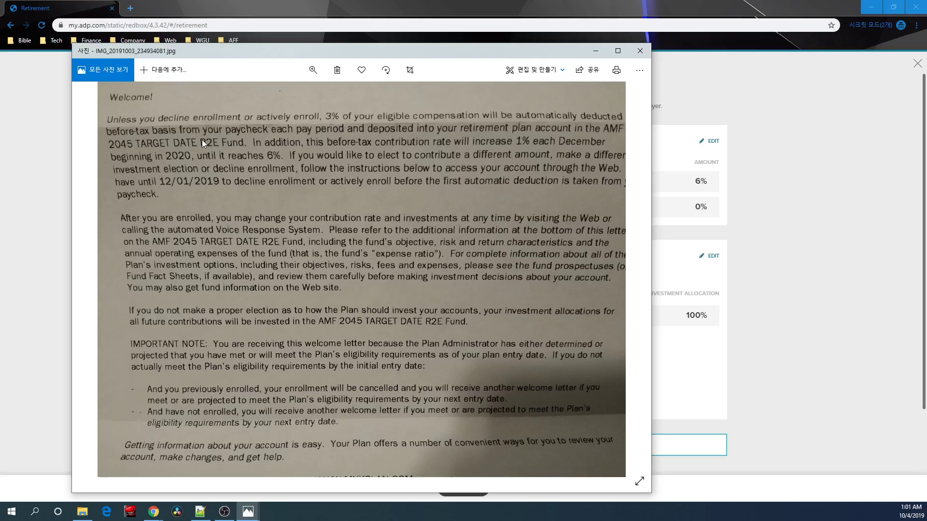
{"action": "left_click", "coordinate": [823, 377]}
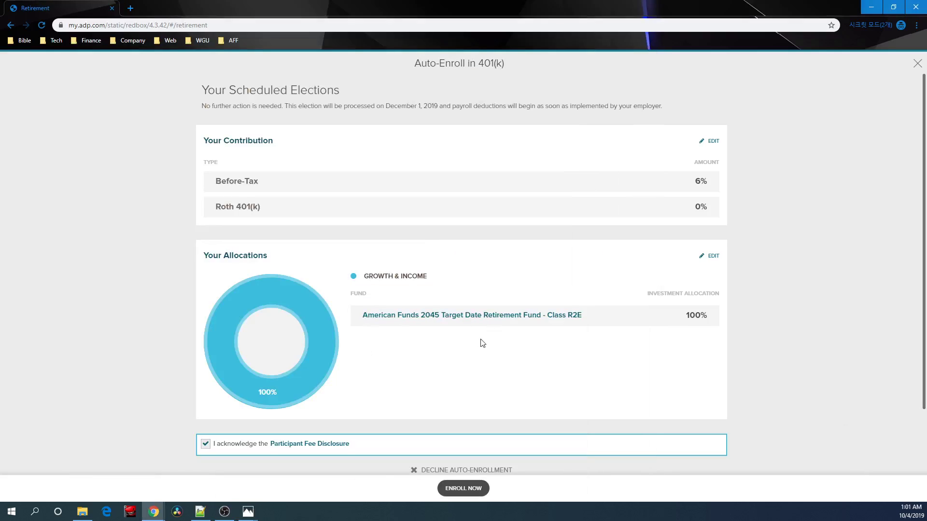
Open the American Funds 2045 Target Date Retirement Fund details and read the full investment objective and rates-of-return descriptions.
{"action": "left_click", "coordinate": [459, 319]}
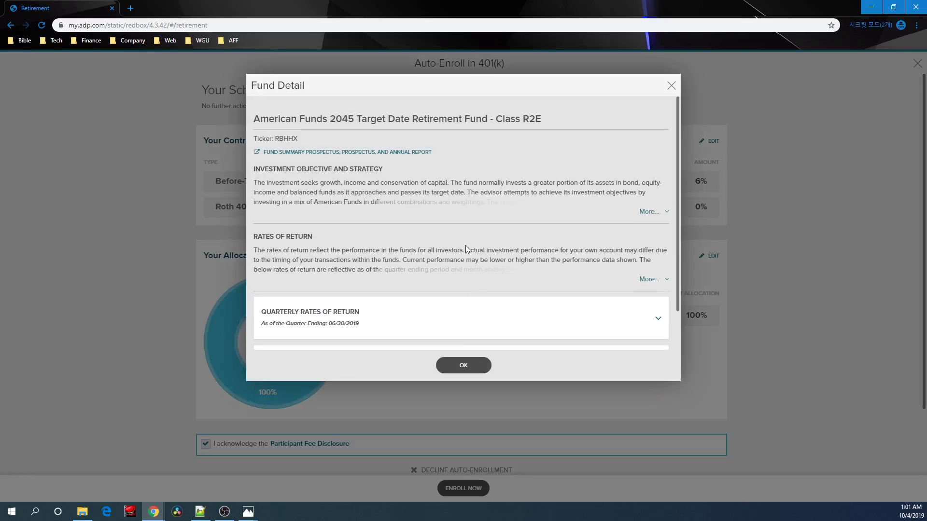
{"action": "scroll", "coordinate": [496, 186], "scroll_direction": "down", "scroll_amount": 1}
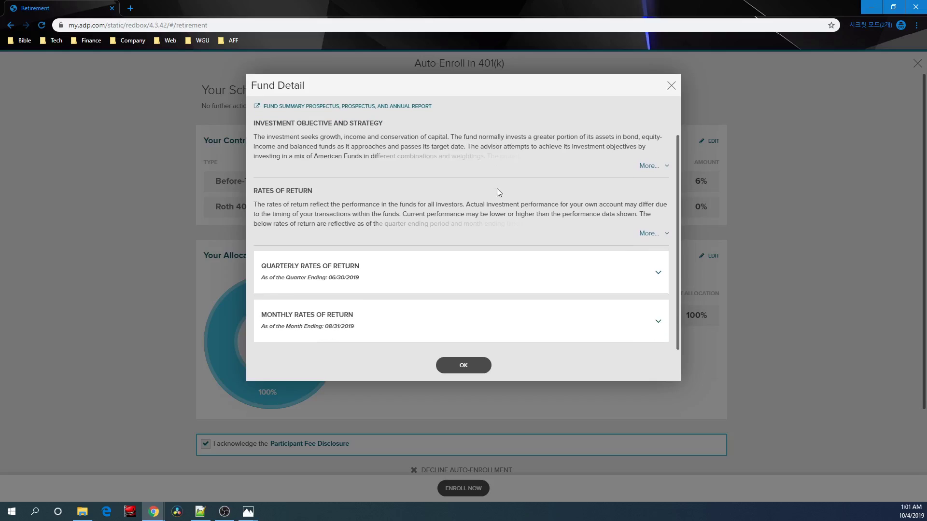
{"action": "scroll", "coordinate": [498, 193], "scroll_direction": "up", "scroll_amount": 1}
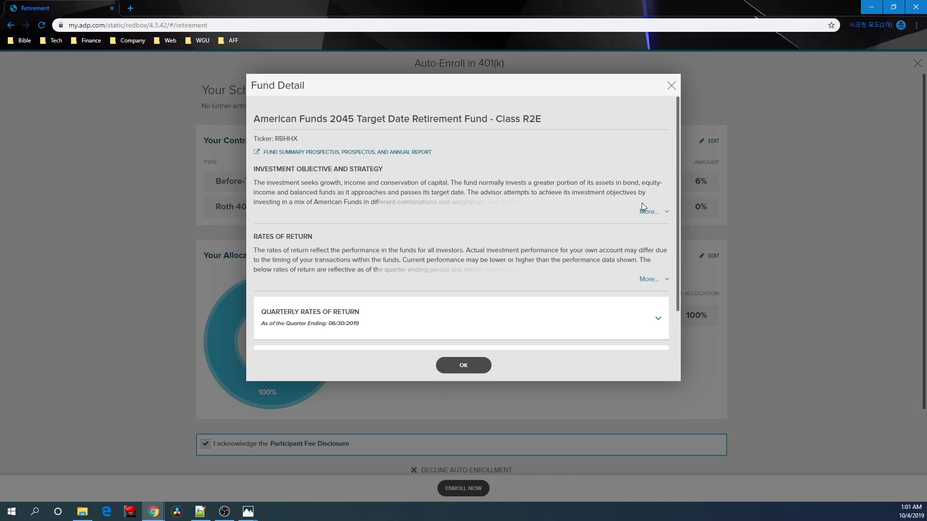
{"action": "left_click", "coordinate": [649, 213]}
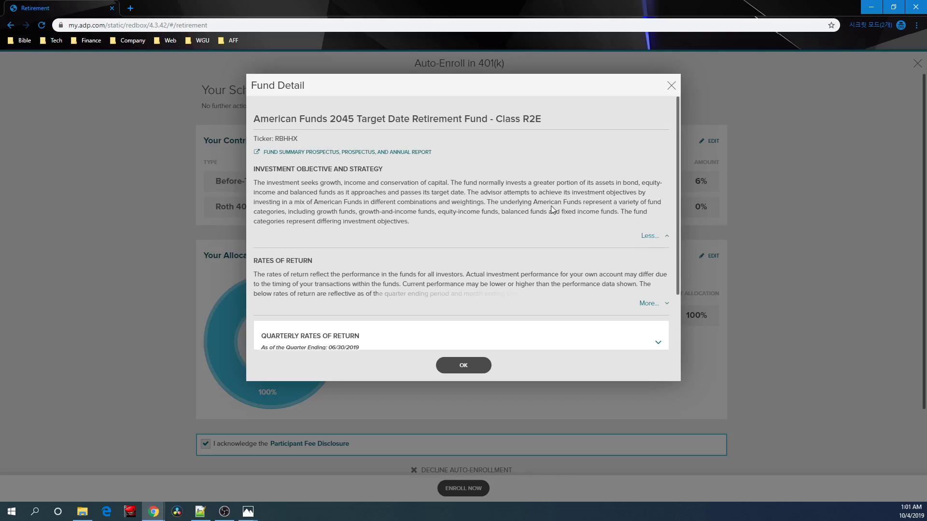
{"action": "scroll", "coordinate": [582, 248], "scroll_direction": "down", "scroll_amount": 1}
{"action": "left_click", "coordinate": [648, 256]}
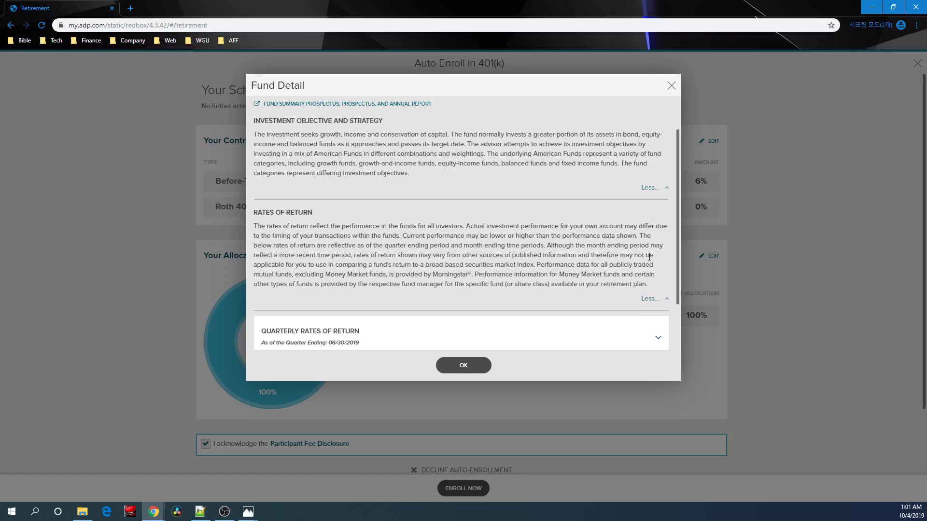
{"action": "scroll", "coordinate": [526, 248], "scroll_direction": "down", "scroll_amount": 1}
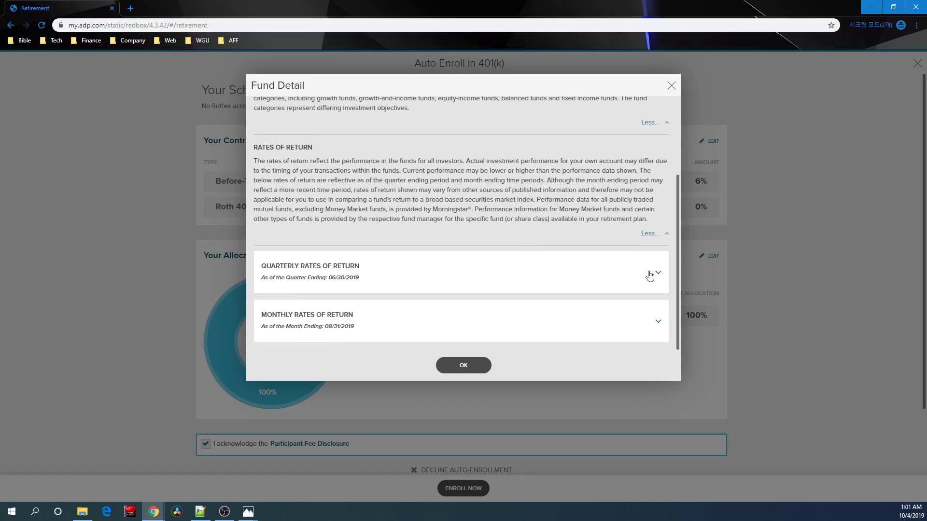
{"action": "scroll", "coordinate": [545, 248], "scroll_direction": "up", "scroll_amount": 2}
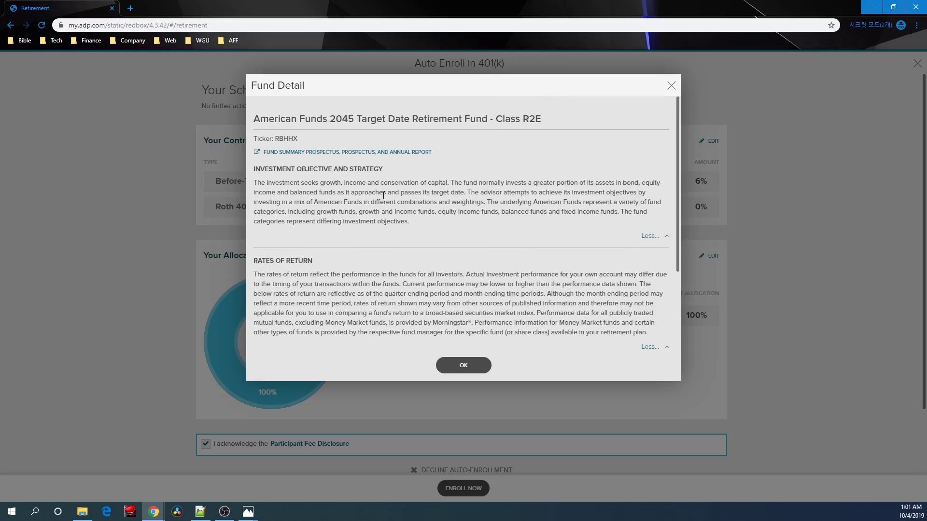
{"action": "scroll", "coordinate": [367, 194], "scroll_direction": "down", "scroll_amount": 1}
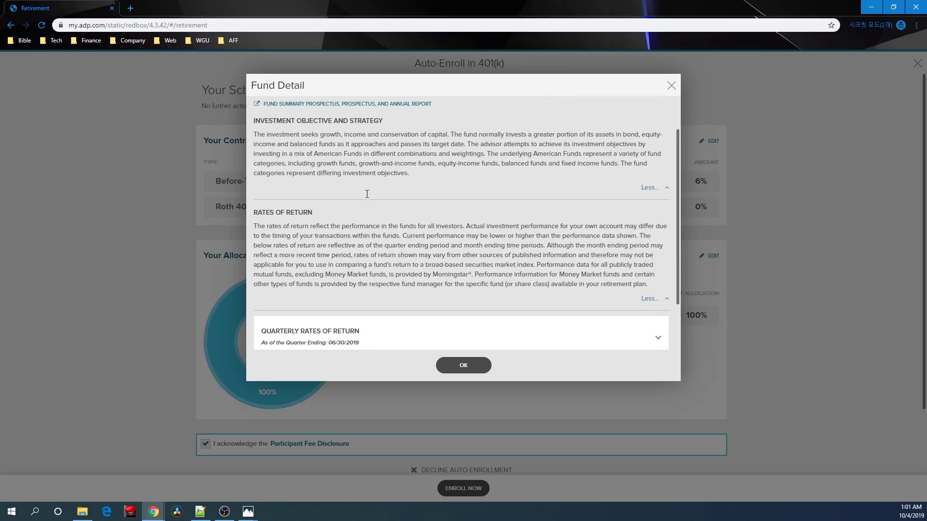
{"action": "scroll", "coordinate": [425, 187], "scroll_direction": "down", "scroll_amount": 1}
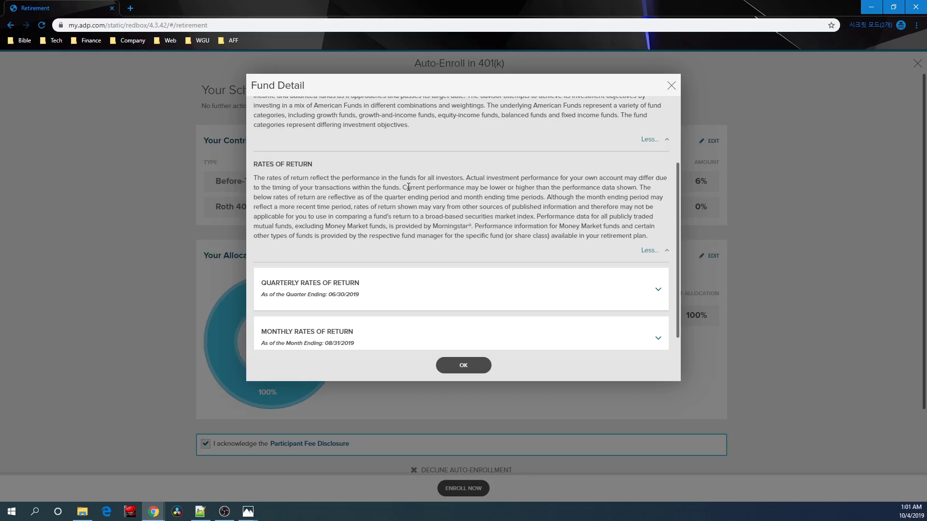
{"action": "scroll", "coordinate": [449, 227], "scroll_direction": "down", "scroll_amount": 1}
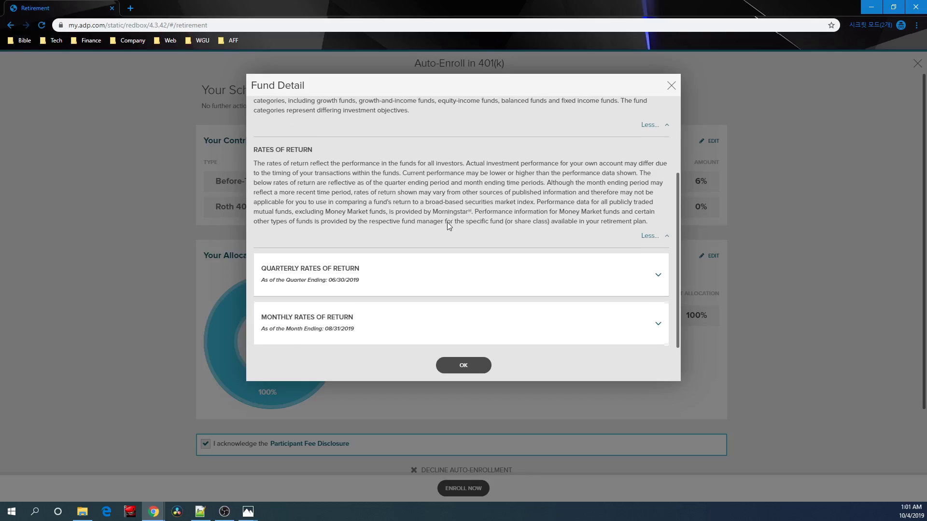
Expand the quarterly rates of return and highlight the 1-month, year-to-date, 12-month and 3-year returns.
{"action": "left_click", "coordinate": [658, 275]}
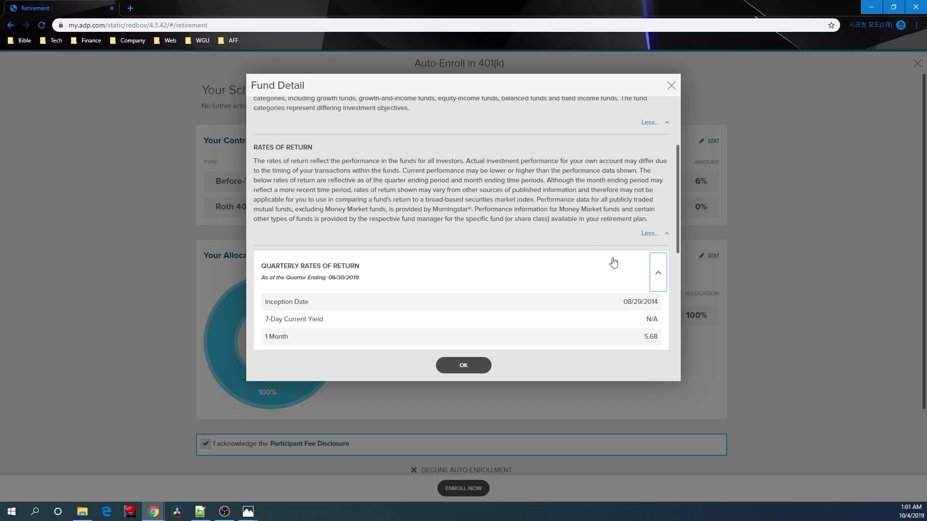
{"action": "scroll", "coordinate": [586, 262], "scroll_direction": "down", "scroll_amount": 2}
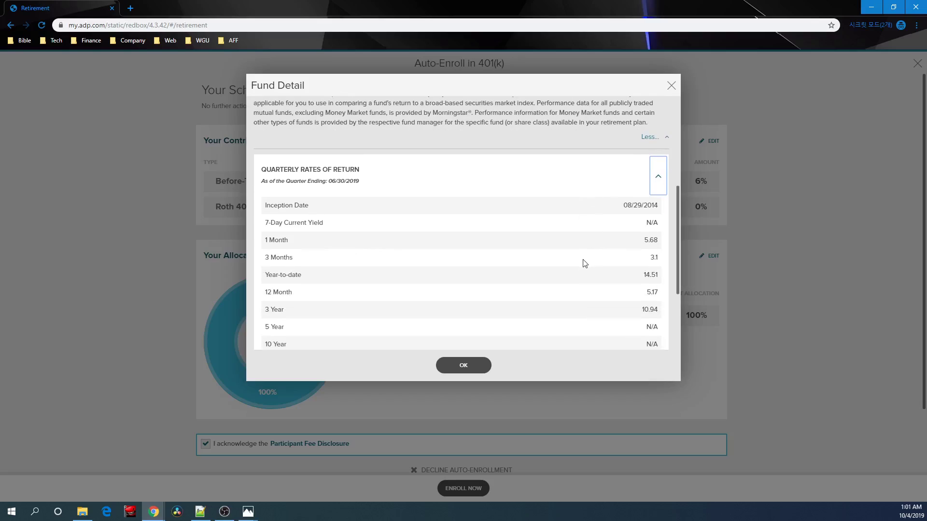
{"action": "scroll", "coordinate": [477, 249], "scroll_direction": "down", "scroll_amount": 1}
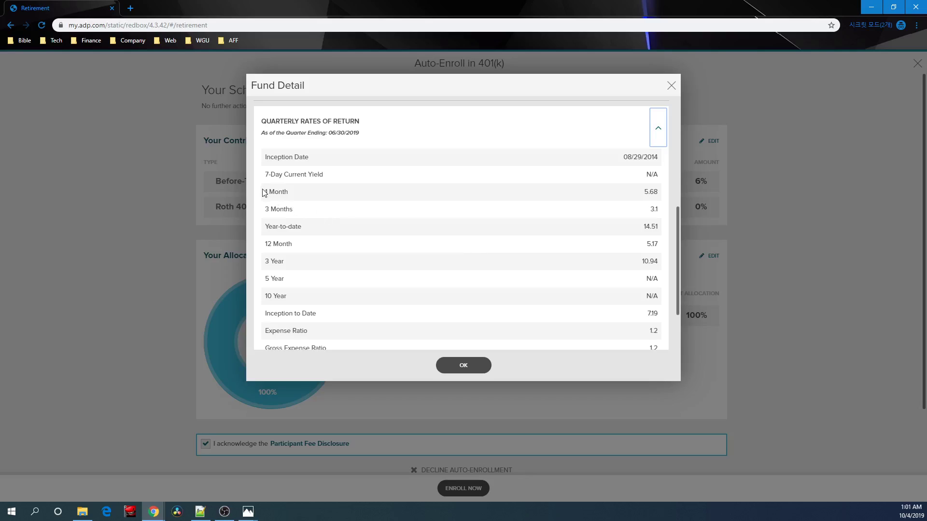
{"action": "left_click_drag", "start_coordinate": [269, 193], "coordinate": [337, 197]}
{"action": "left_click_drag", "start_coordinate": [643, 193], "coordinate": [658, 195]}
{"action": "left_click_drag", "start_coordinate": [265, 227], "coordinate": [328, 226]}
{"action": "left_click_drag", "start_coordinate": [641, 227], "coordinate": [661, 227]}
{"action": "left_click_drag", "start_coordinate": [645, 245], "coordinate": [658, 246]}
{"action": "left_click_drag", "start_coordinate": [273, 261], "coordinate": [666, 267]}
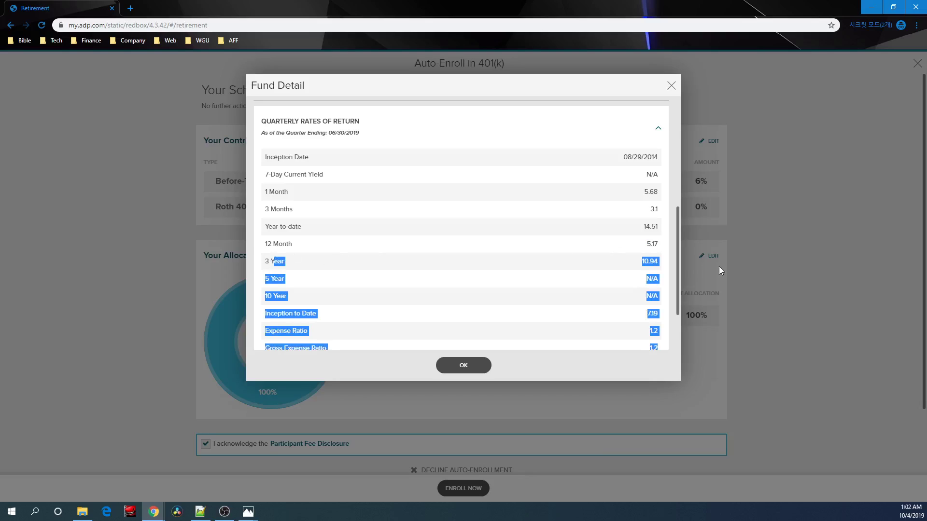
{"action": "left_click", "coordinate": [292, 279]}
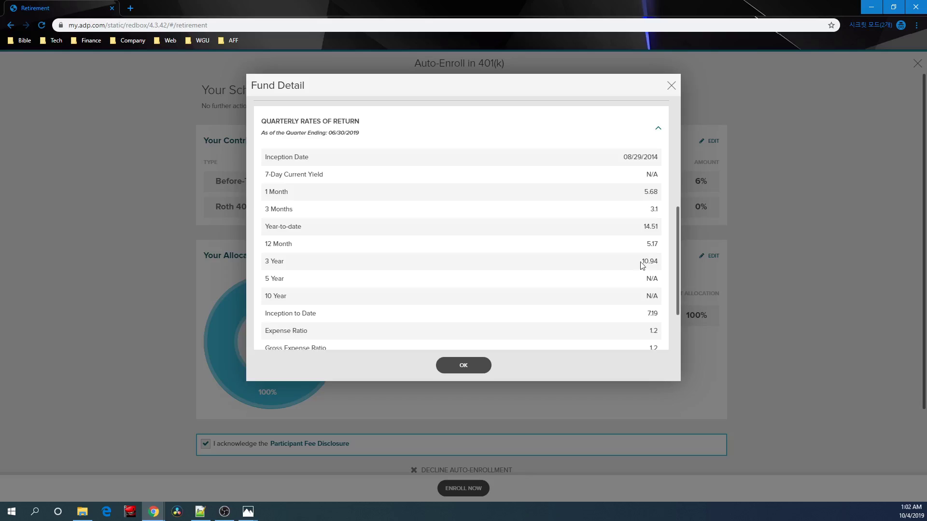
Highlight the 3-year to 10-year returns and the expense ratio, and close the fund details.
{"action": "left_click_drag", "start_coordinate": [641, 262], "coordinate": [658, 296]}
{"action": "scroll", "coordinate": [606, 280], "scroll_direction": "down", "scroll_amount": 1}
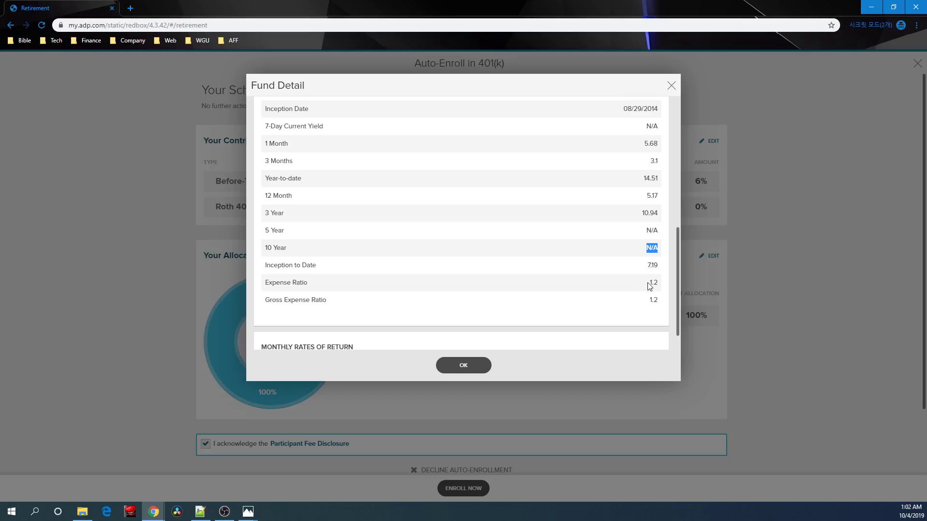
{"action": "mouse_move", "coordinate": [649, 287]}
{"action": "left_mouse_down"}
{"action": "mouse_move", "coordinate": [656, 294]}
{"action": "mouse_move", "coordinate": [661, 287]}
{"action": "left_mouse_up"}
{"action": "scroll", "coordinate": [473, 300], "scroll_direction": "down", "scroll_amount": 1}
{"action": "left_click", "coordinate": [477, 365]}
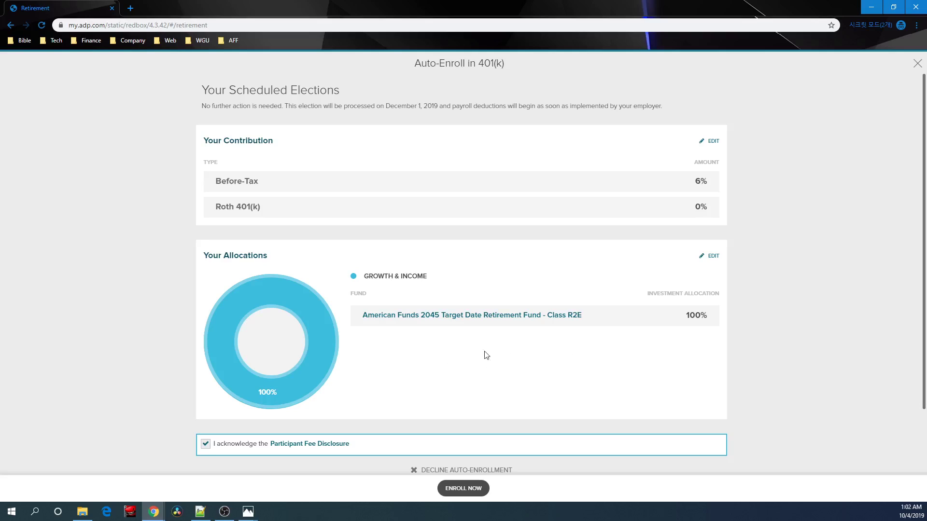
Open the investment allocations for editing, and switch to Notepad++ to delete everything above the "(Allocation)" heading.
{"action": "left_click", "coordinate": [712, 257]}
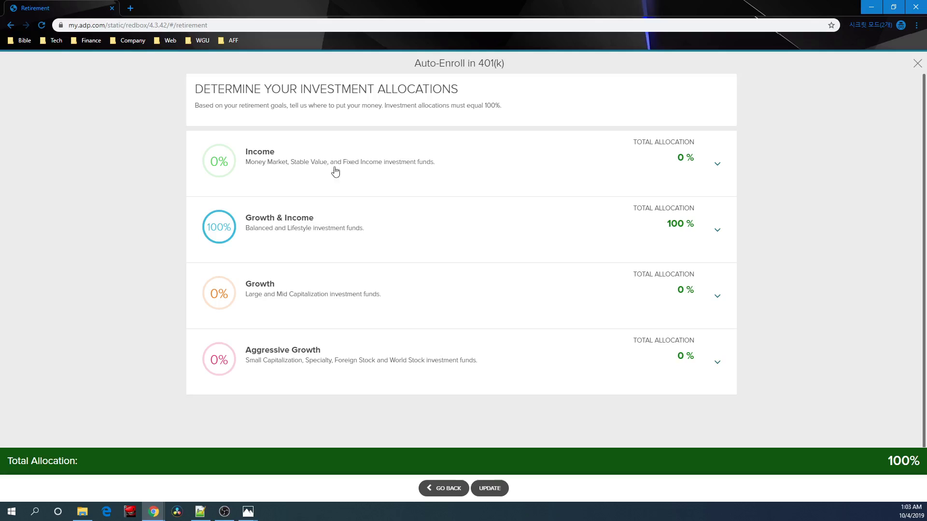
{"action": "left_click", "coordinate": [203, 515]}
{"action": "left_click", "coordinate": [675, 362]}
{"action": "scroll", "coordinate": [675, 362], "scroll_direction": "down", "scroll_amount": 1}
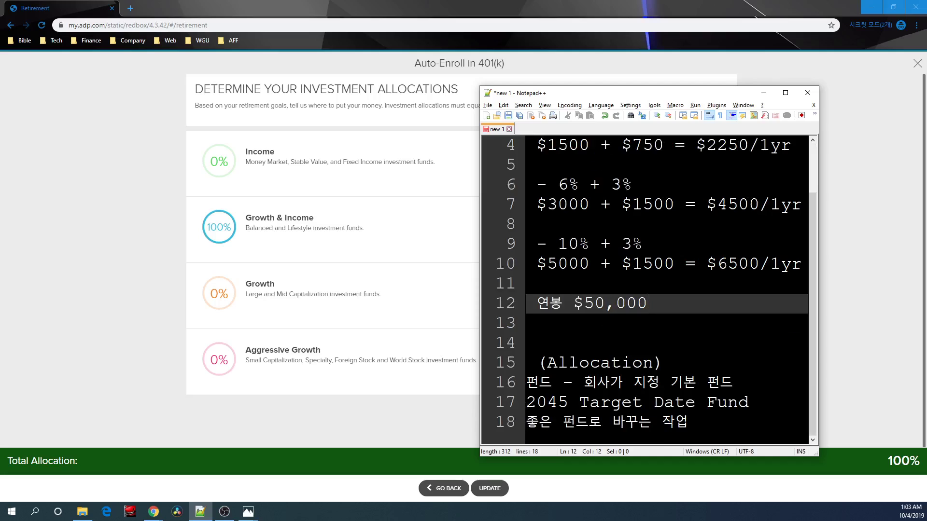
{"action": "key", "text": "shift+Up"}
{"action": "key", "text": "shift+Up"}
{"action": "key", "text": "shift+Up"}
{"action": "key", "text": "shift+Up"}
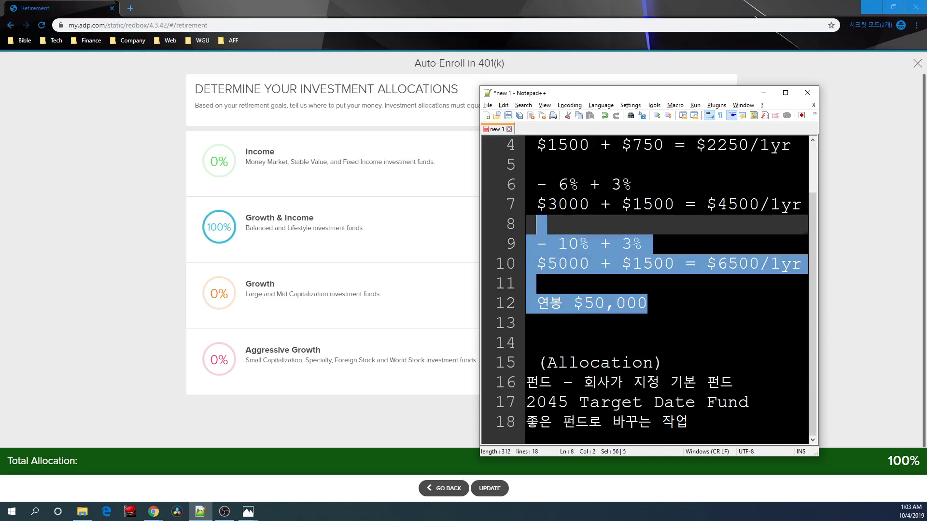
{"action": "key", "text": "ctrl+shift+Home"}
{"action": "key", "text": "Delete"}
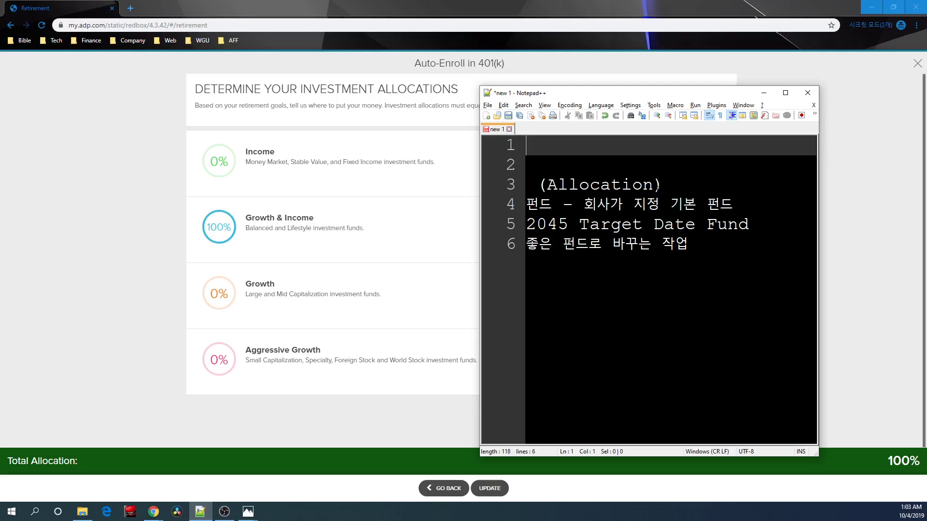
{"action": "key", "text": "Delete"}
{"action": "key", "text": "Delete"}
{"action": "key", "text": "Delete"}
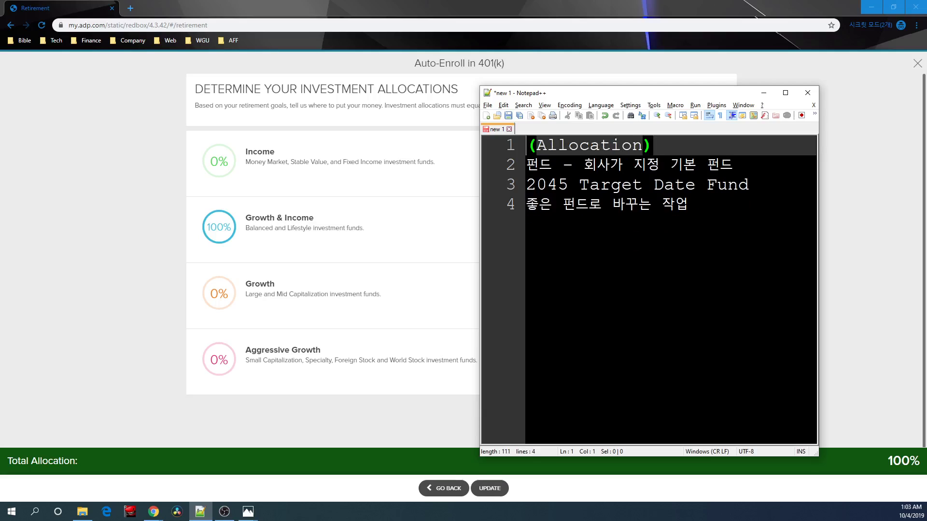
Add a blank line and the line "Income - 고정수입, 안정수입" at the end of the allocation notes.
{"action": "left_click", "coordinate": [711, 209]}
{"action": "key", "text": "Return"}
{"action": "key", "text": "Return"}
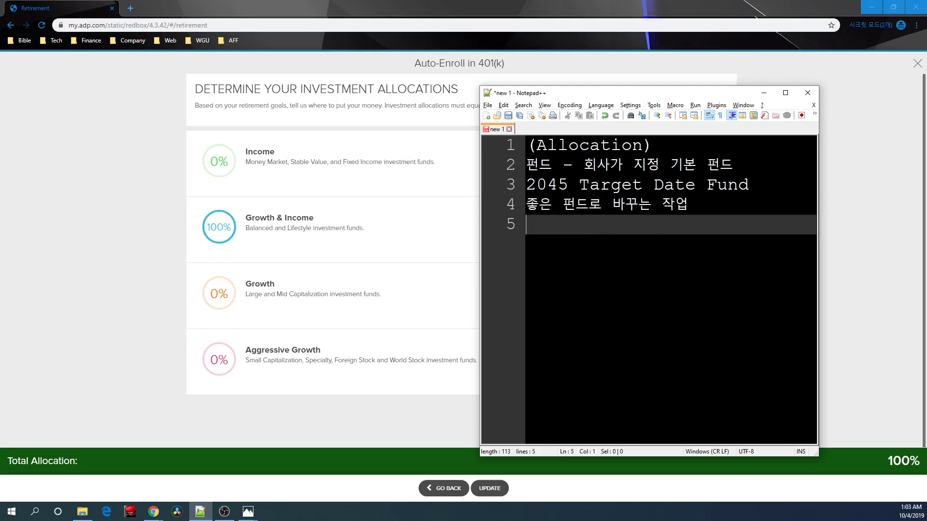
{"action": "type", "text": "Income"}
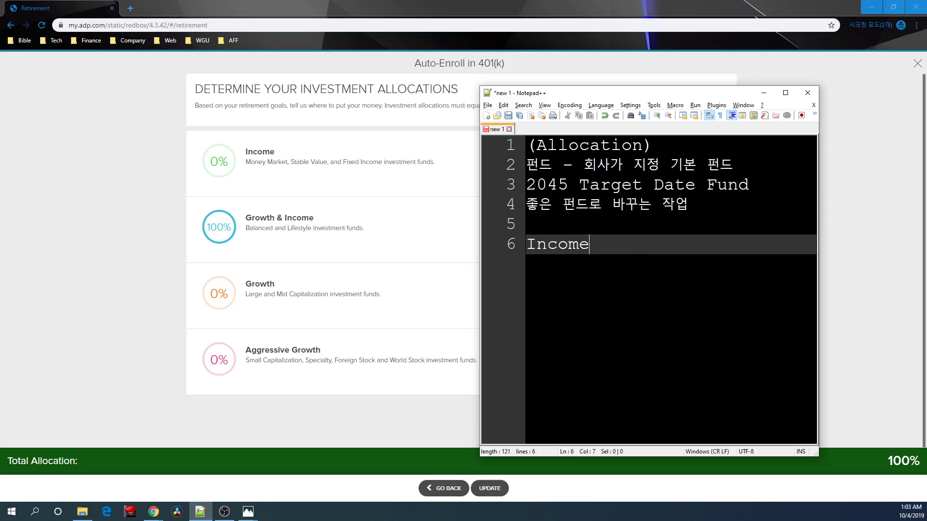
{"action": "type", "text": " - 고정수"}
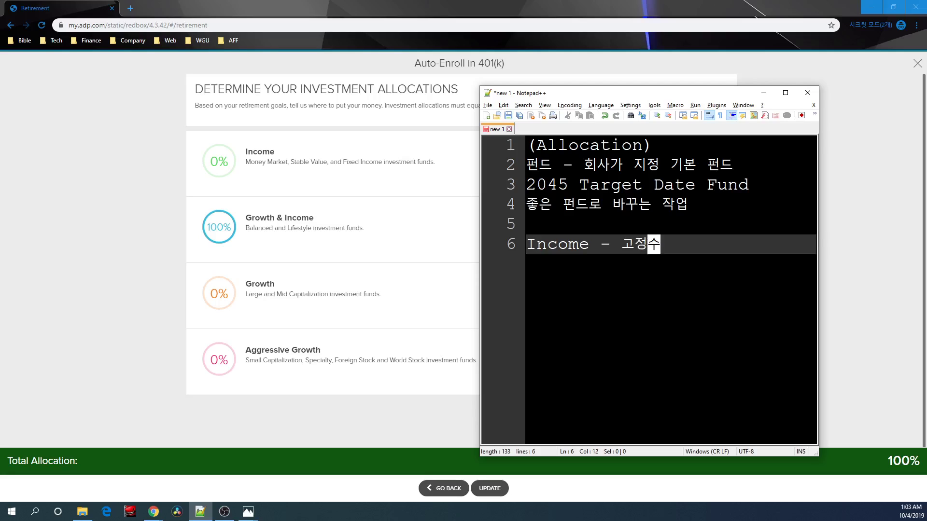
{"action": "type", "text": "입, 안정수입"}
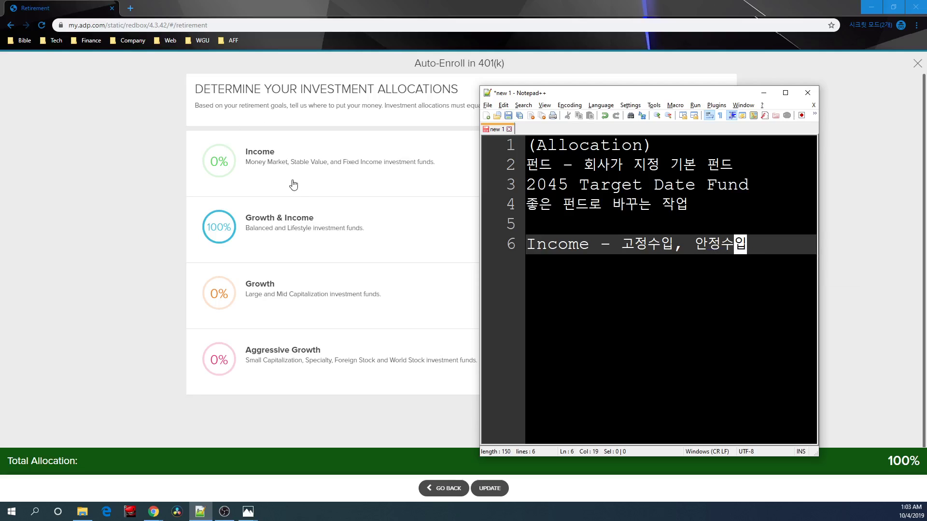
Add the line "Growth&Income - 방어적" below the Income line, and highlight "고정수입," and "방어적" in the notes.
{"action": "left_click", "coordinate": [771, 242]}
{"action": "key", "text": "Return"}
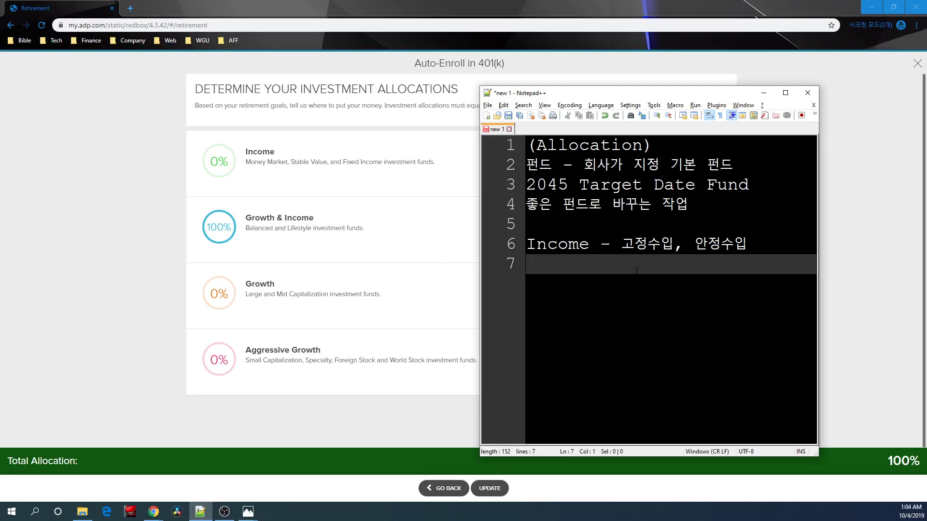
{"action": "type", "text": "Growth&Income -"}
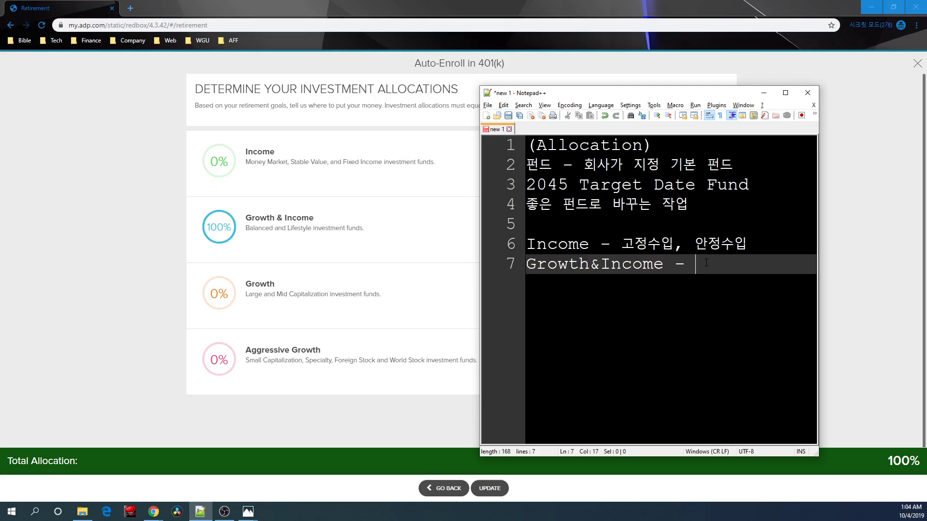
{"action": "type", "text": "방아적"}
{"action": "key", "text": "BackSpace"}
{"action": "key", "text": "BackSpace"}
{"action": "type", "text": "어ㅈㅓㄱ"}
{"action": "left_click", "coordinate": [756, 270]}
{"action": "left_click_drag", "start_coordinate": [684, 244], "coordinate": [621, 246]}
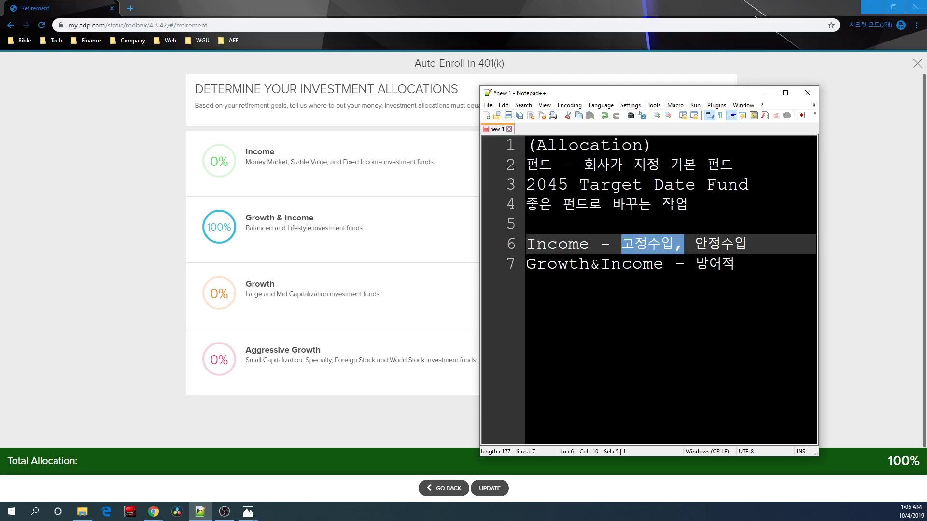
{"action": "left_click_drag", "start_coordinate": [734, 264], "coordinate": [699, 264]}
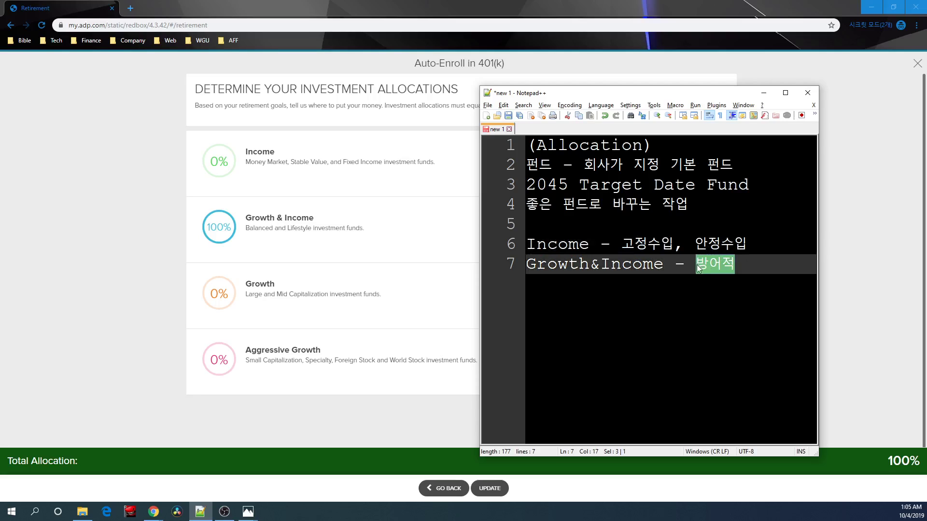
Add the line "Growth - 공격적" below the Growth&Income line and start a new line.
{"action": "left_click", "coordinate": [752, 263]}
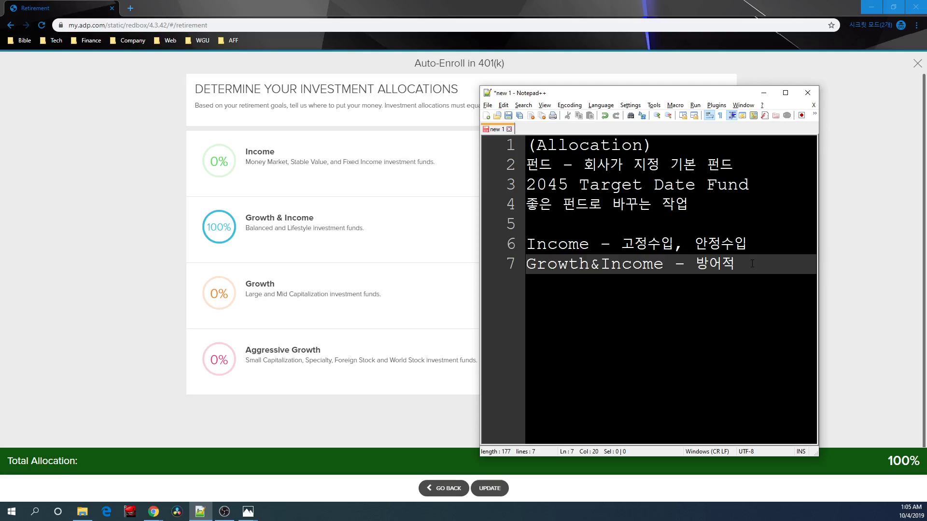
{"action": "key", "text": "Return"}
{"action": "type", "text": "Growth -"}
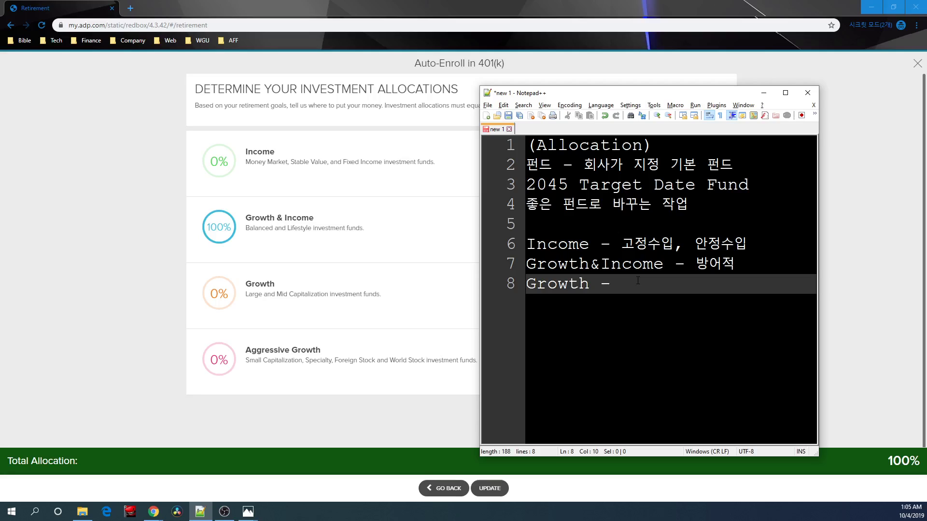
{"action": "type", "text": "공격"}
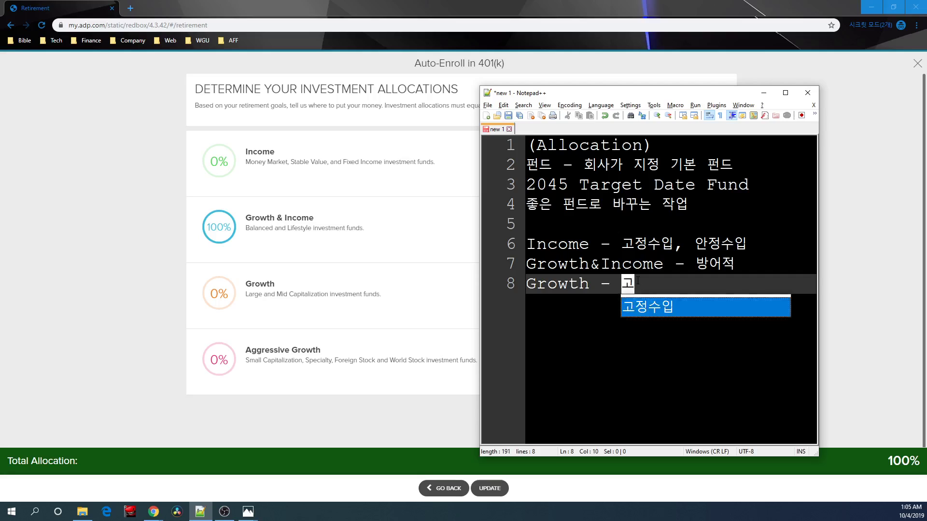
{"action": "type", "text": "적"}
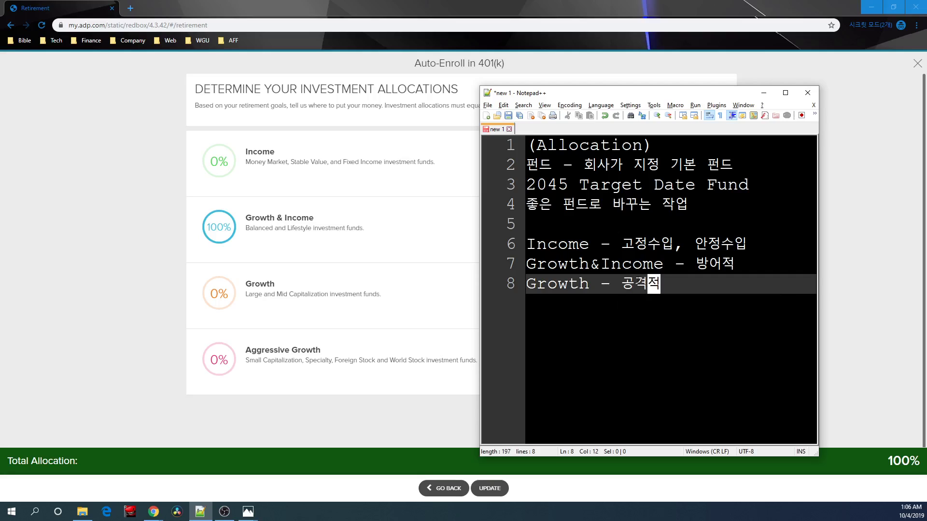
{"action": "key", "text": "Right"}
{"action": "key", "text": "Return"}
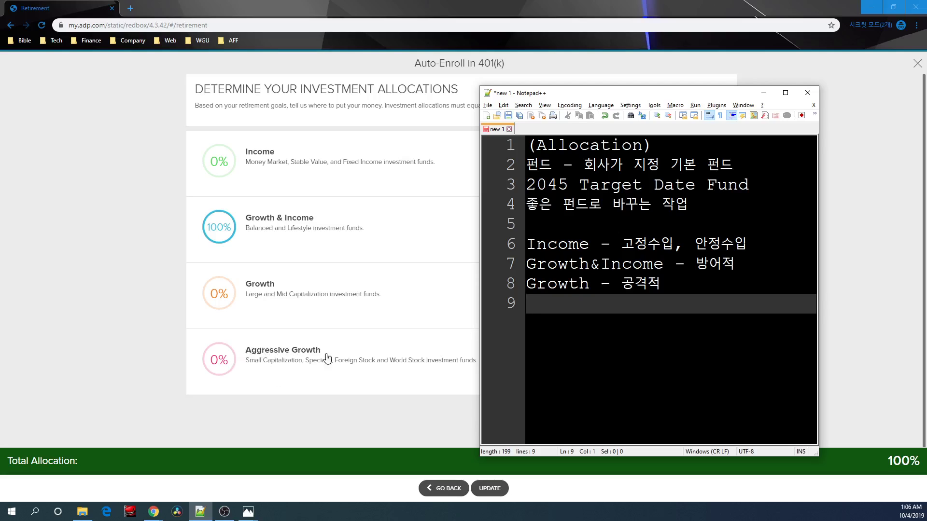
Enter "Aggresive Growth - 더공격적" as the last line of the allocation notes.
{"action": "type", "text": "Aggresive Growth ="}
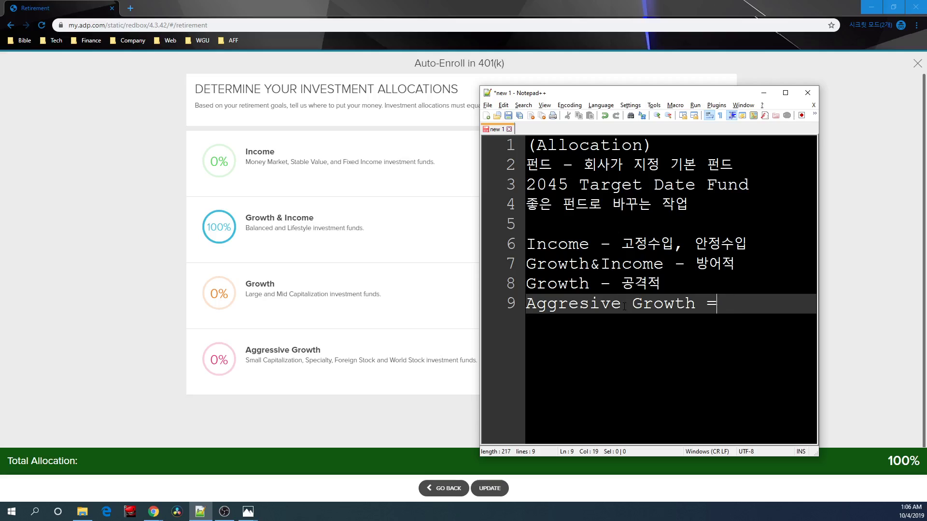
{"action": "key", "text": "BackSpace"}
{"action": "type", "text": "- "}
{"action": "type", "text": "r"}
{"action": "key", "text": "BackSpace"}
{"action": "type", "text": "더공"}
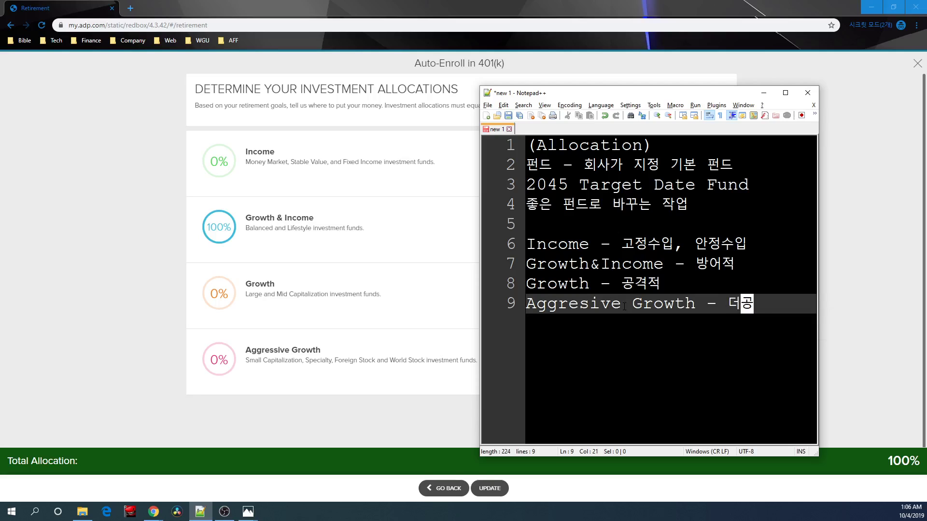
{"action": "type", "text": "격적"}
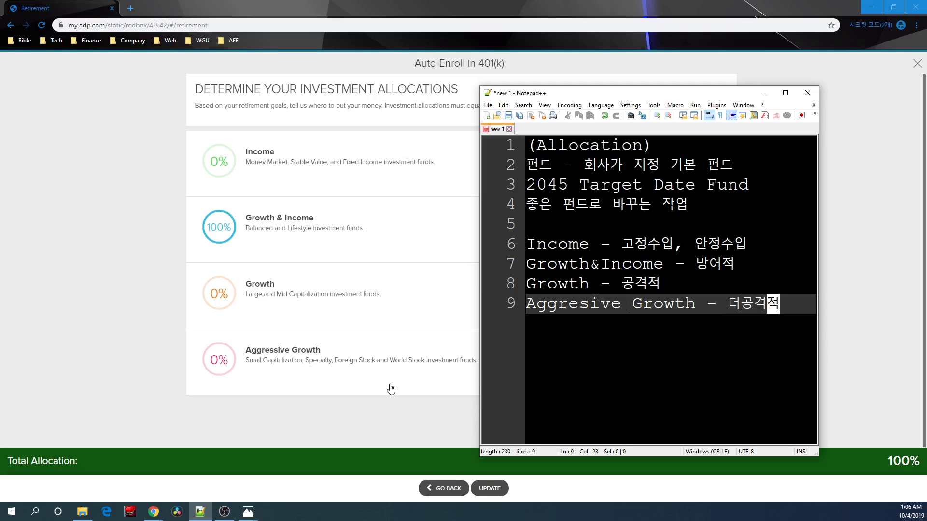
Switch to the ADP page in Chrome, highlight "Foreign Stock" and "Specialty" in the Aggressive Growth description, and glance back at the notes.
{"action": "left_click", "coordinate": [391, 389]}
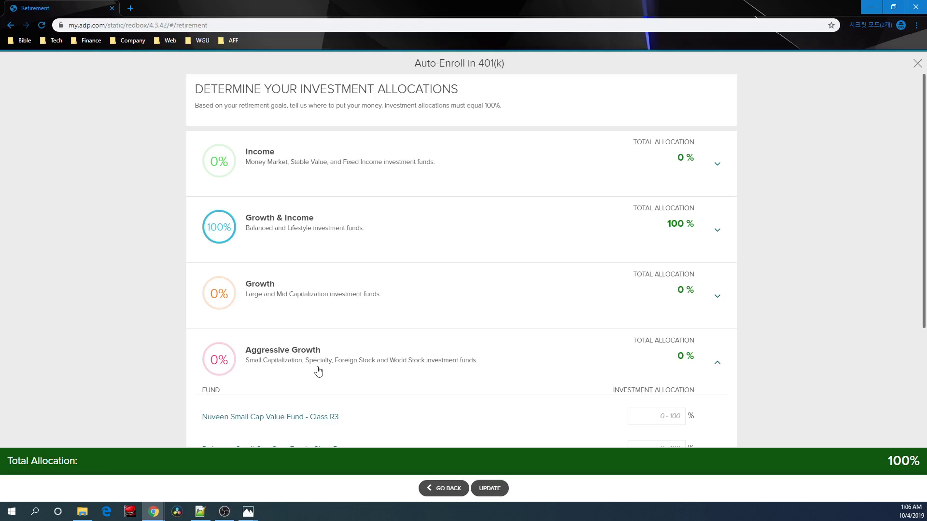
{"action": "left_click_drag", "start_coordinate": [336, 364], "coordinate": [394, 381]}
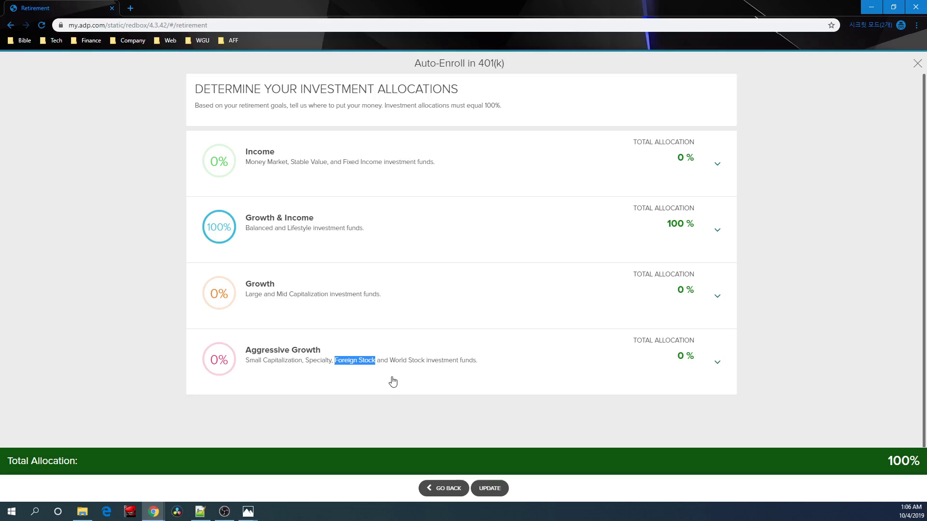
{"action": "left_click_drag", "start_coordinate": [306, 363], "coordinate": [332, 365]}
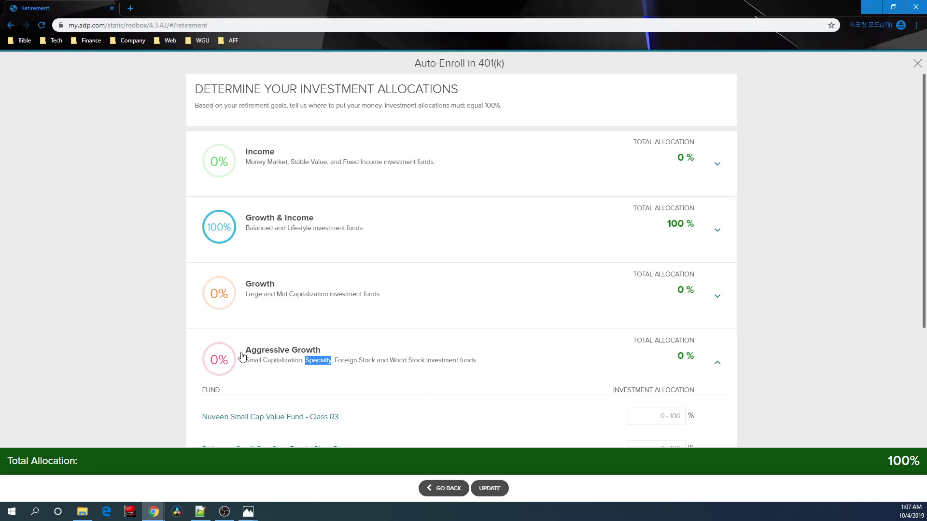
{"action": "left_click", "coordinate": [199, 511]}
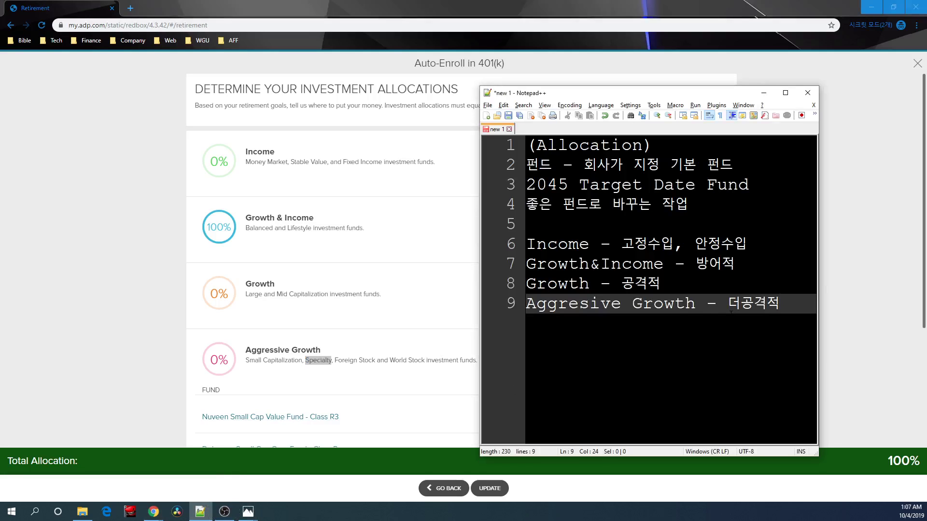
{"action": "left_click", "coordinate": [82, 183]}
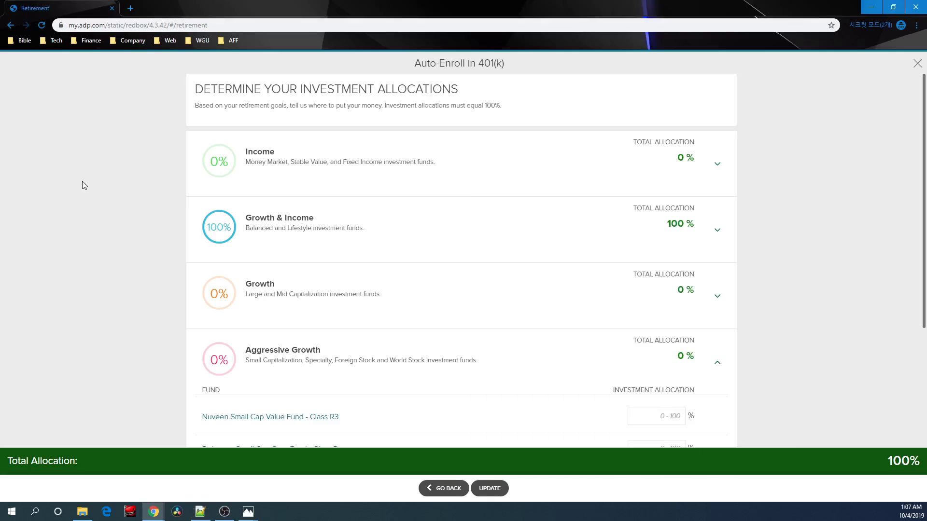
Expand the Income category to view its funds, highlight the Income line and "안정" in the Notepad++ notes, and collapse the category.
{"action": "left_click", "coordinate": [717, 169]}
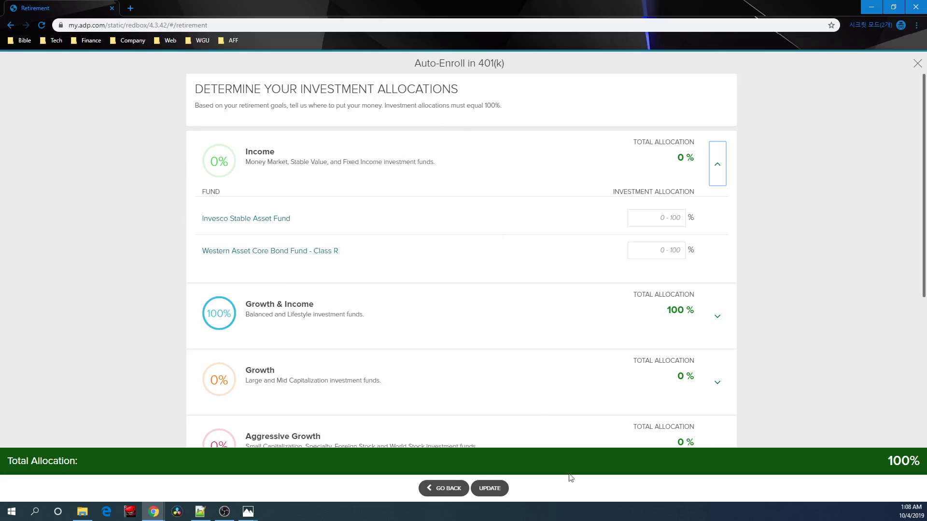
{"action": "left_click", "coordinate": [199, 511]}
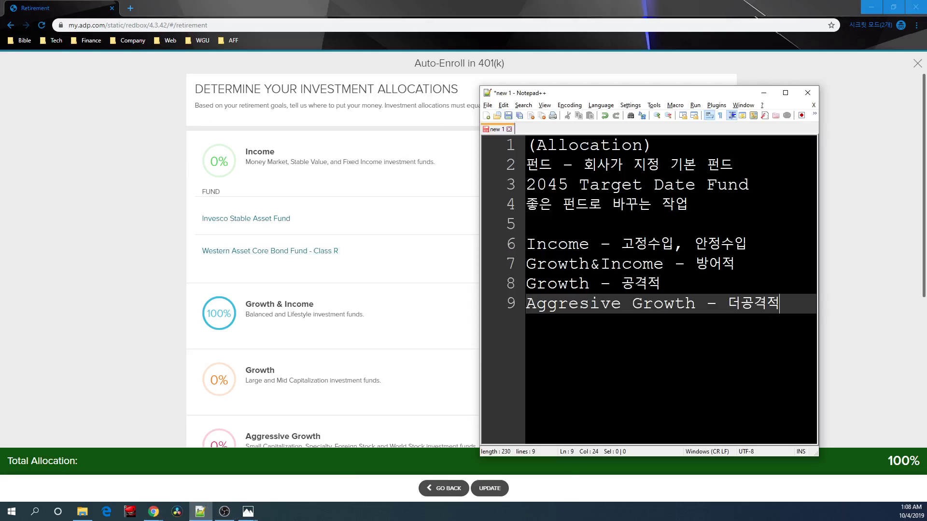
{"action": "left_click_drag", "start_coordinate": [746, 244], "coordinate": [497, 242]}
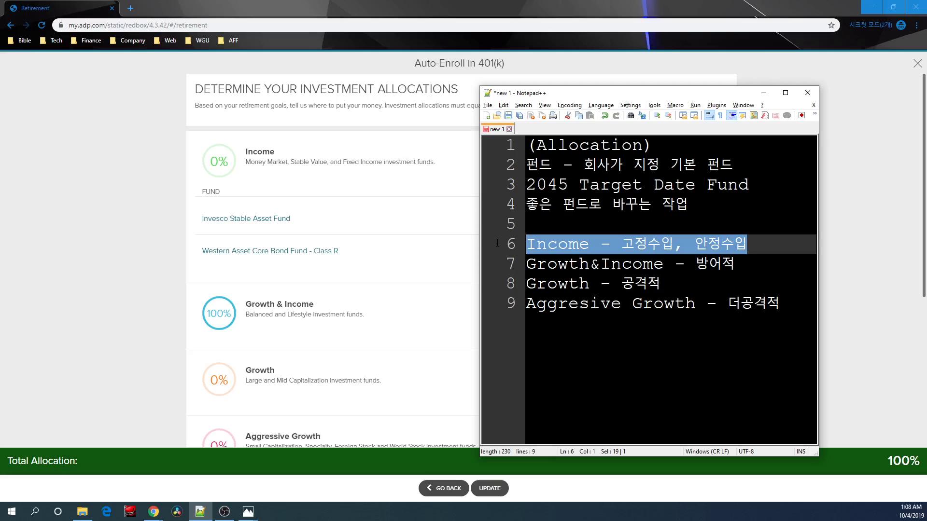
{"action": "left_click", "coordinate": [746, 245]}
{"action": "left_click_drag", "start_coordinate": [720, 245], "coordinate": [700, 245]}
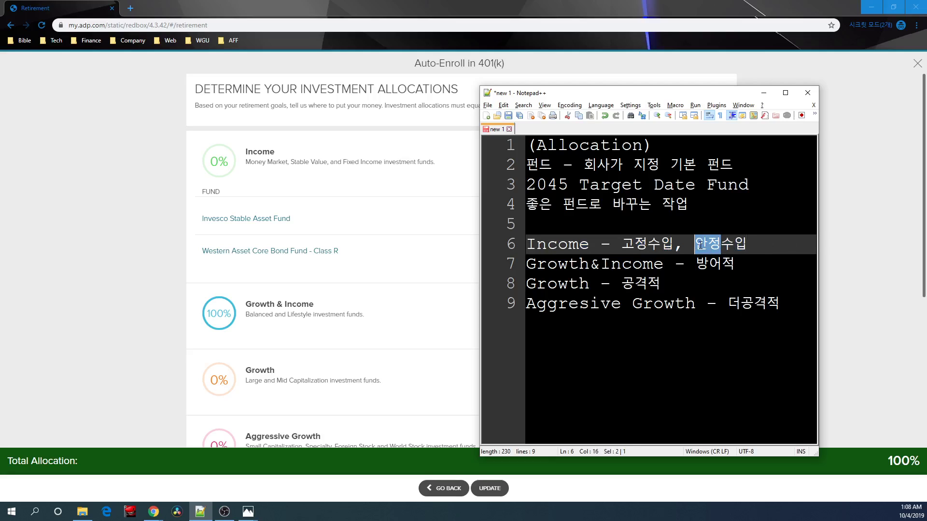
{"action": "left_click", "coordinate": [144, 200]}
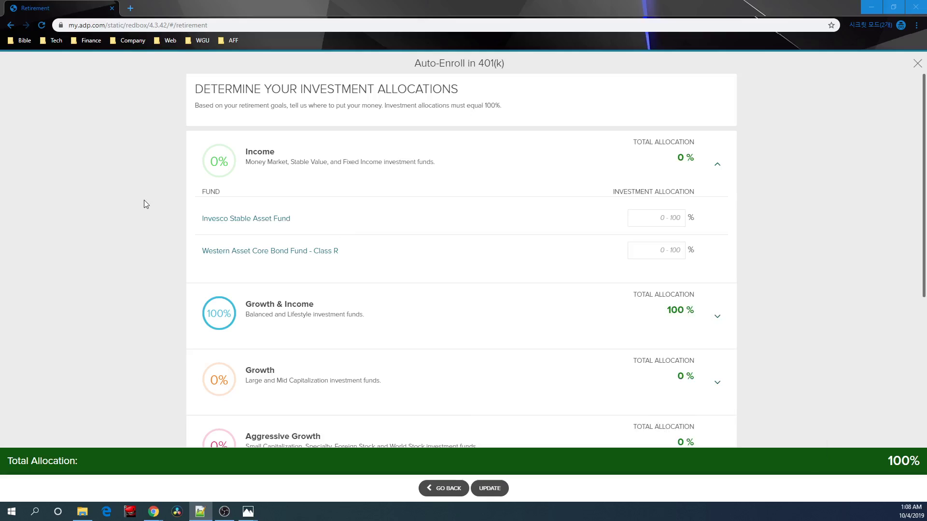
{"action": "left_click", "coordinate": [717, 164]}
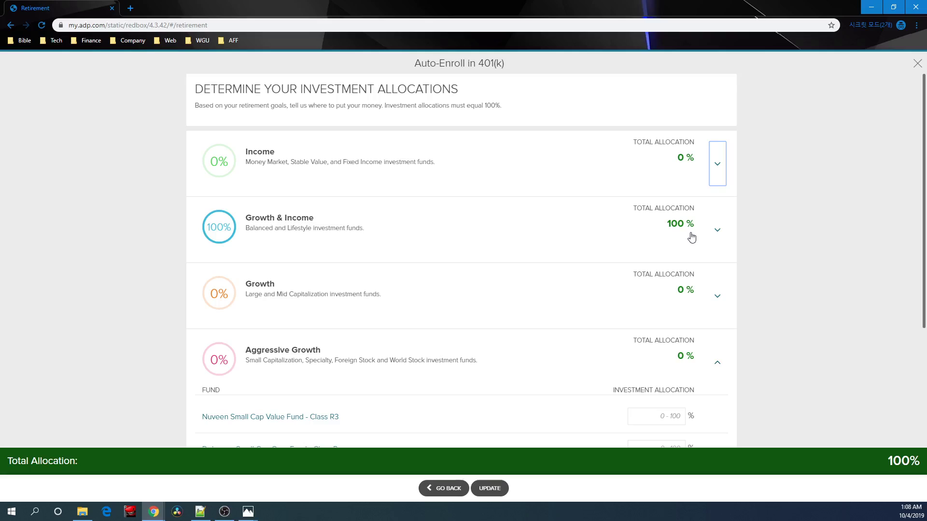
Expand the Growth & Income category and look through its American Funds target date funds.
{"action": "left_click", "coordinate": [719, 239]}
{"action": "scroll", "coordinate": [839, 237], "scroll_direction": "down", "scroll_amount": 3}
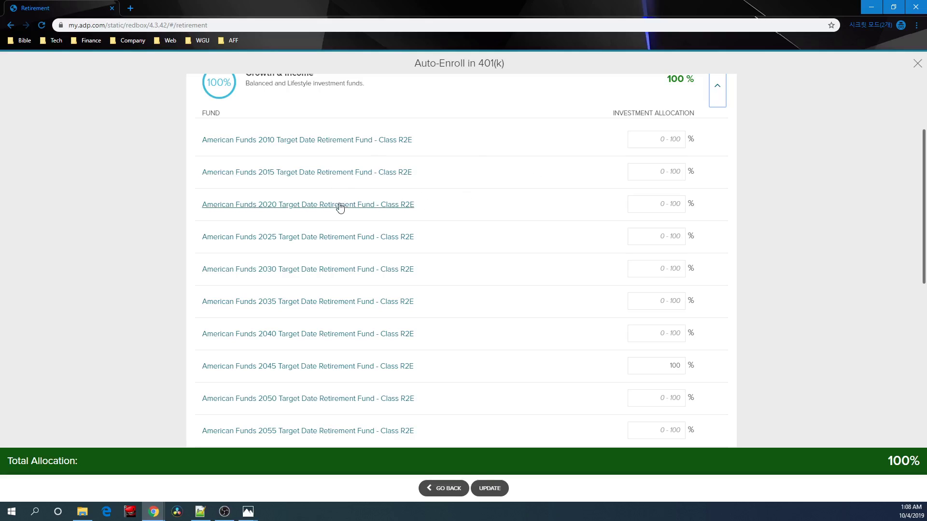
{"action": "scroll", "coordinate": [492, 222], "scroll_direction": "down", "scroll_amount": 3}
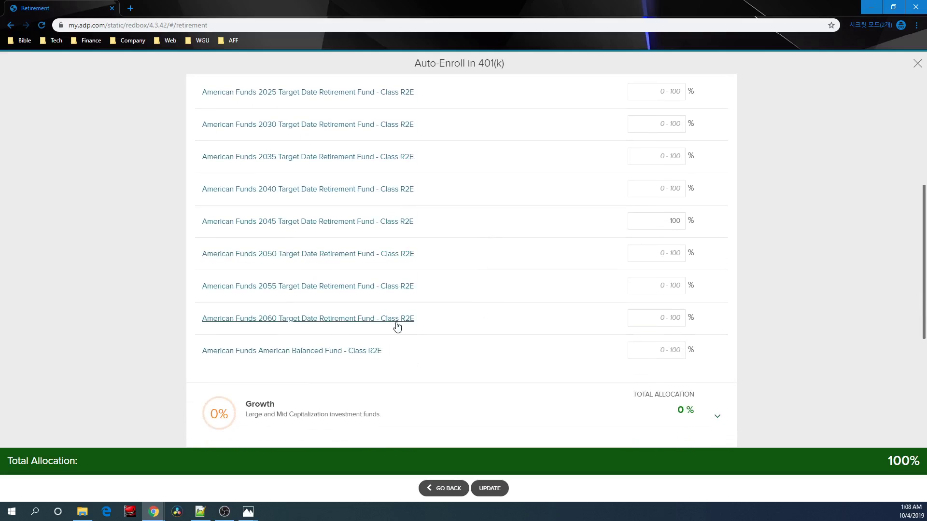
{"action": "scroll", "coordinate": [480, 296], "scroll_direction": "up", "scroll_amount": 1}
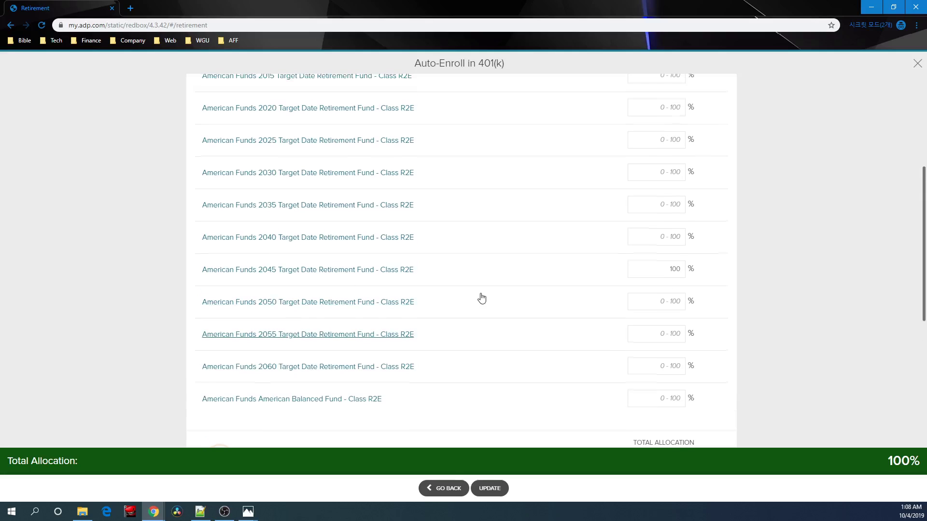
{"action": "scroll", "coordinate": [481, 298], "scroll_direction": "up", "scroll_amount": 1}
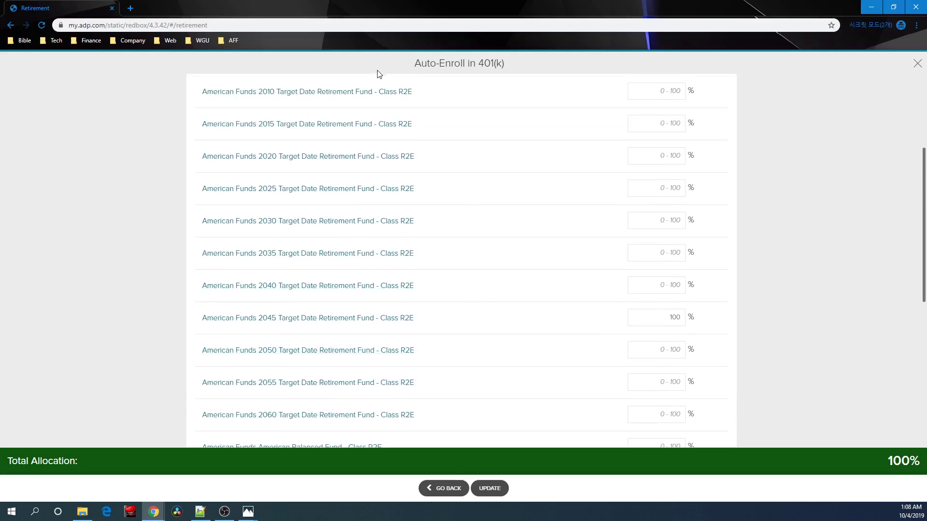
Switch to Notepad++, highlight the "Growth&Income - 방어적" line, and return to the fund list in Chrome.
{"action": "left_click", "coordinate": [200, 511]}
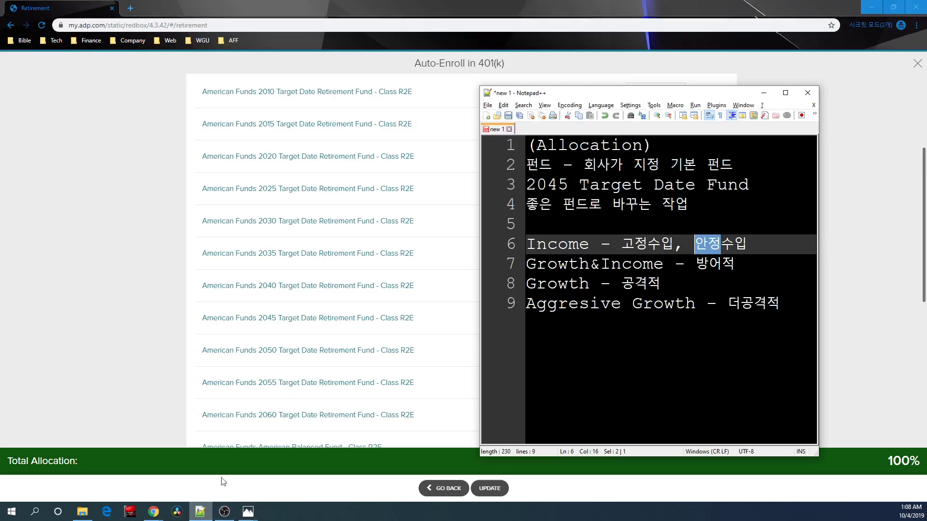
{"action": "left_click_drag", "start_coordinate": [736, 264], "coordinate": [526, 264]}
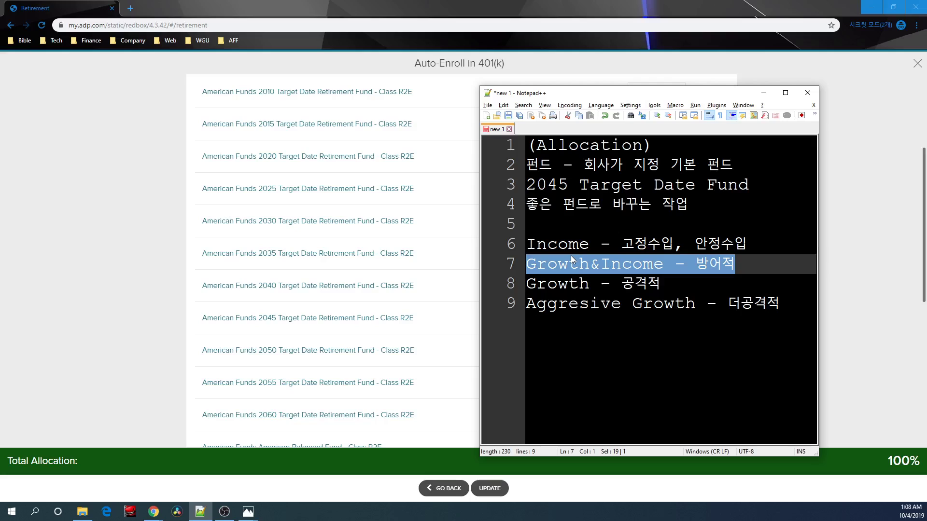
{"action": "left_click", "coordinate": [135, 280]}
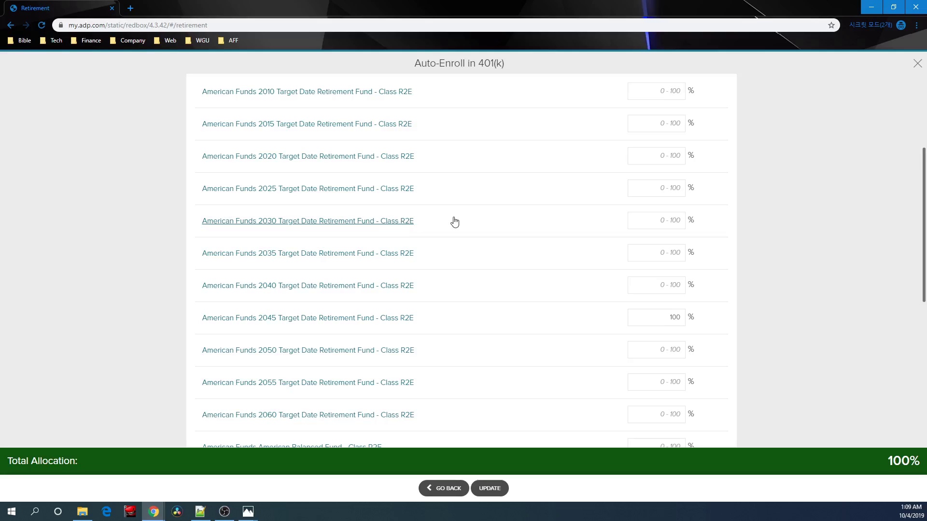
Review the full list of Growth & Income funds once more and collapse the category.
{"action": "scroll", "coordinate": [468, 259], "scroll_direction": "down", "scroll_amount": 2}
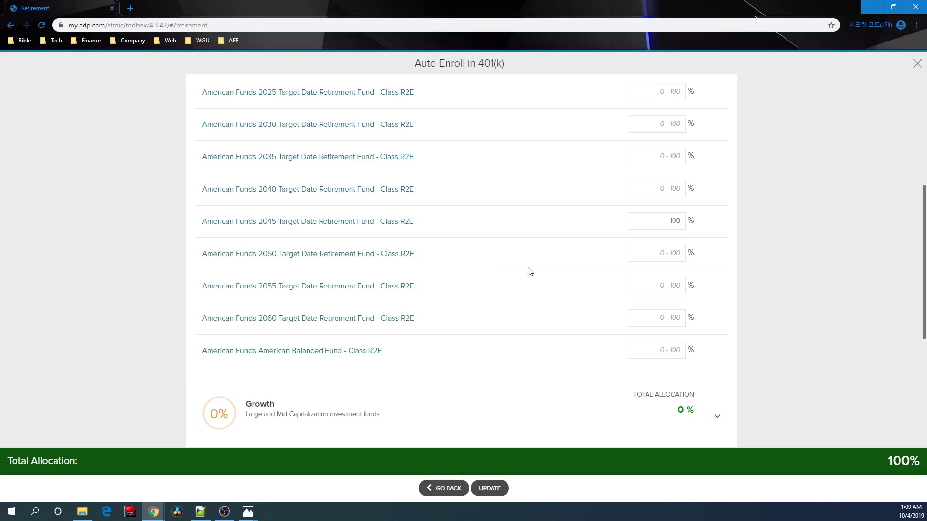
{"action": "scroll", "coordinate": [529, 272], "scroll_direction": "up", "scroll_amount": 3}
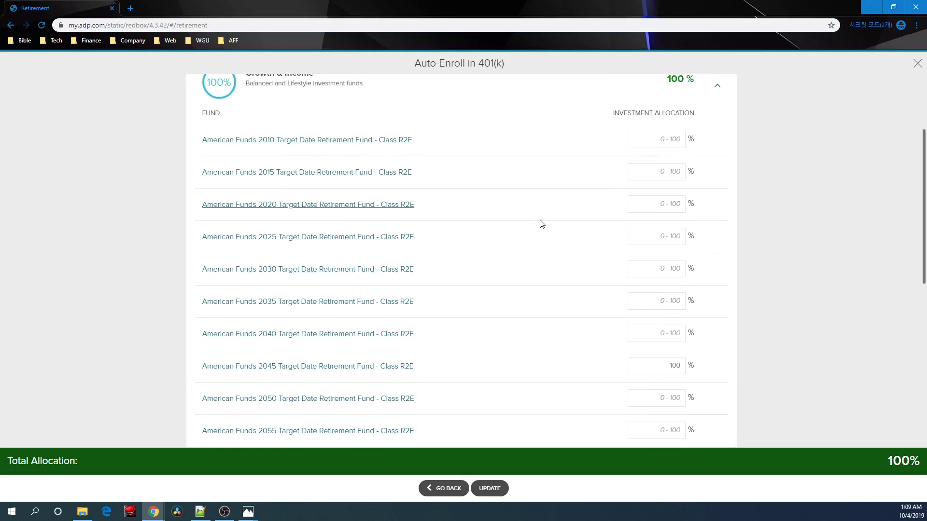
{"action": "scroll", "coordinate": [542, 224], "scroll_direction": "down", "scroll_amount": 5}
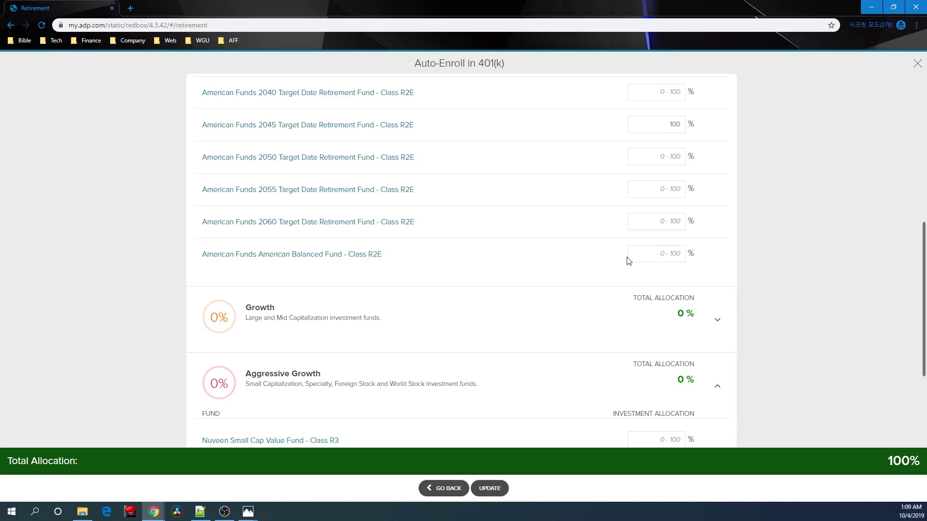
{"action": "scroll", "coordinate": [606, 254], "scroll_direction": "up", "scroll_amount": 7}
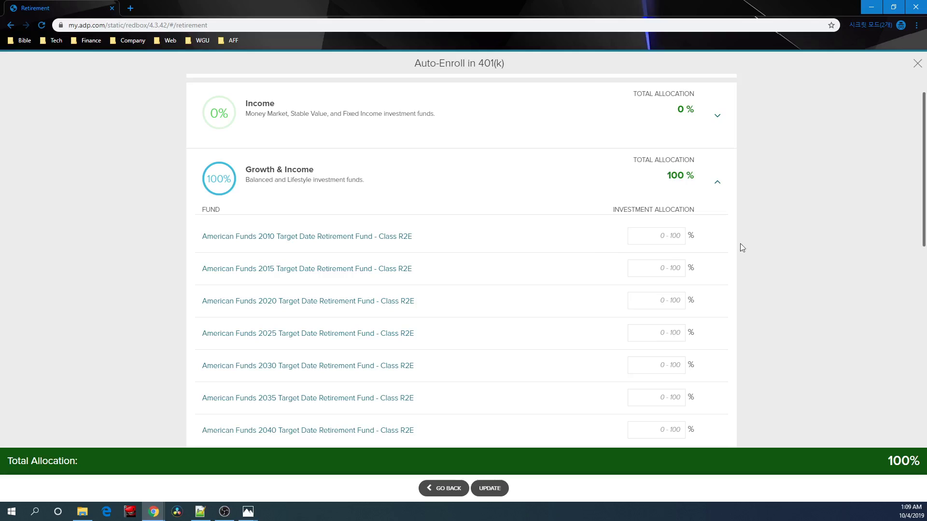
{"action": "left_click", "coordinate": [717, 182]}
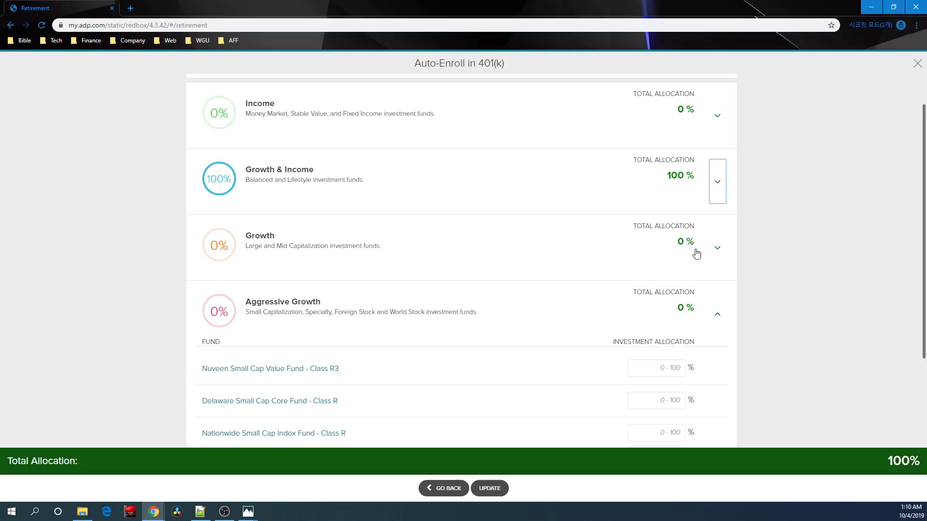
Expand the Growth category, look through its large and mid cap funds, and collapse the category.
{"action": "left_click", "coordinate": [719, 254]}
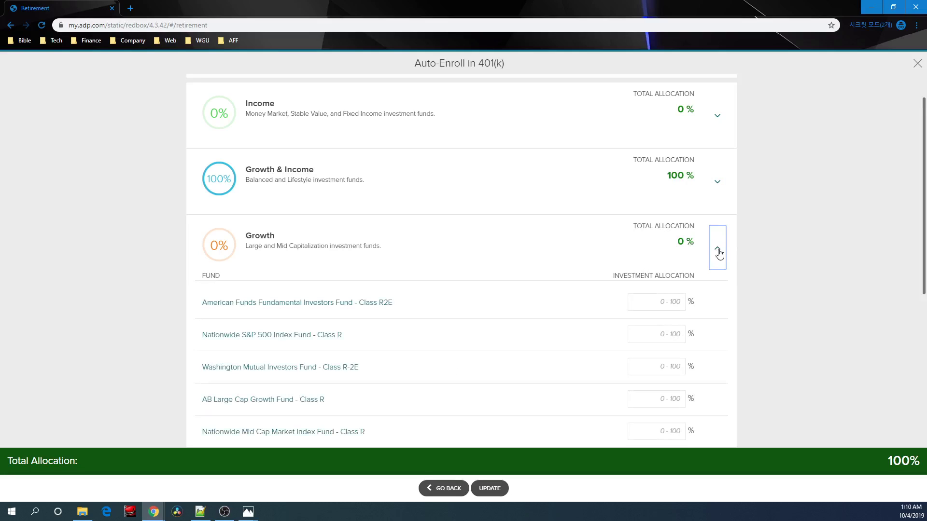
{"action": "scroll", "coordinate": [811, 227], "scroll_direction": "down", "scroll_amount": 1}
{"action": "scroll", "coordinate": [811, 229], "scroll_direction": "down", "scroll_amount": 2}
{"action": "scroll", "coordinate": [810, 229], "scroll_direction": "up", "scroll_amount": 1}
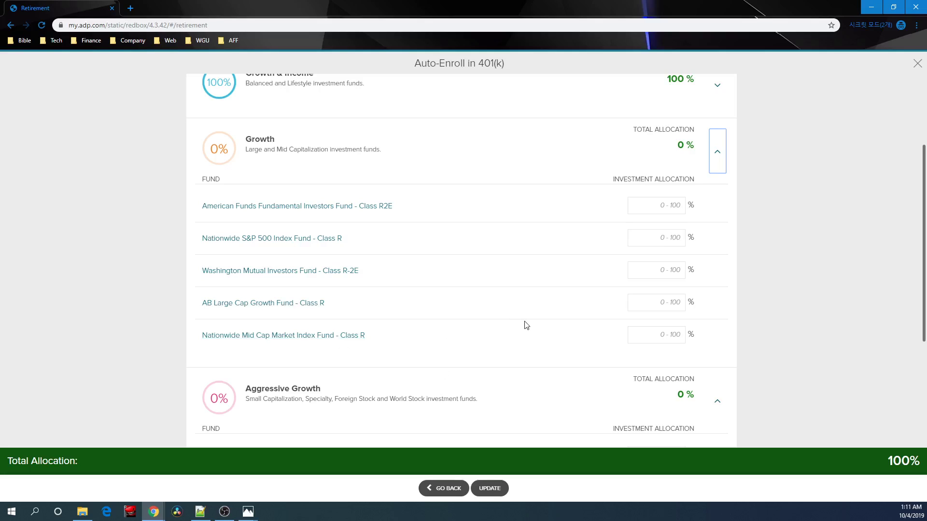
{"action": "left_click", "coordinate": [720, 159]}
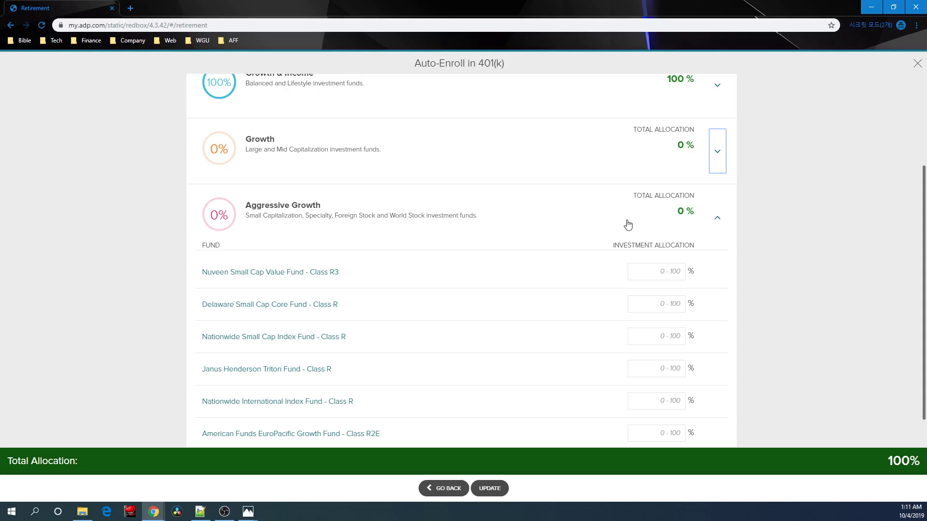
Look through the Aggressive Growth funds down to American Funds EuroPacific Growth Fund and collapse the category.
{"action": "scroll", "coordinate": [786, 213], "scroll_direction": "down", "scroll_amount": 1}
{"action": "scroll", "coordinate": [785, 214], "scroll_direction": "down", "scroll_amount": 1}
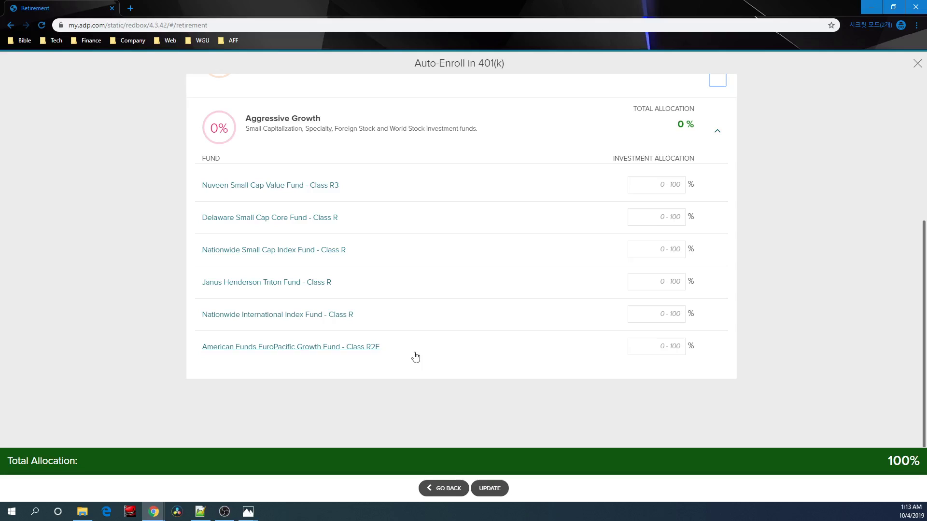
{"action": "scroll", "coordinate": [415, 357], "scroll_direction": "up", "scroll_amount": 3}
{"action": "left_click", "coordinate": [718, 225]}
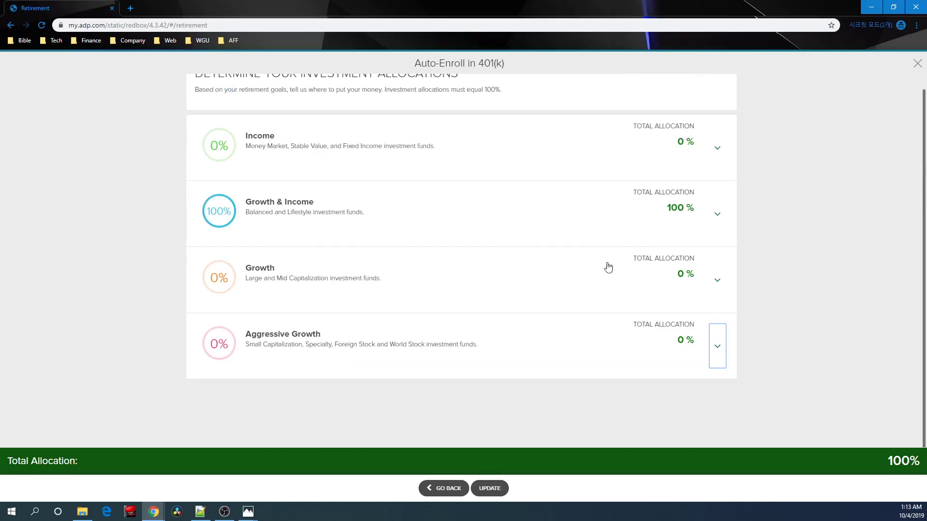
Expand all four allocation categories: Income, Growth & Income, Growth and Aggressive Growth.
{"action": "left_click", "coordinate": [655, 175]}
{"action": "left_click", "coordinate": [531, 261]}
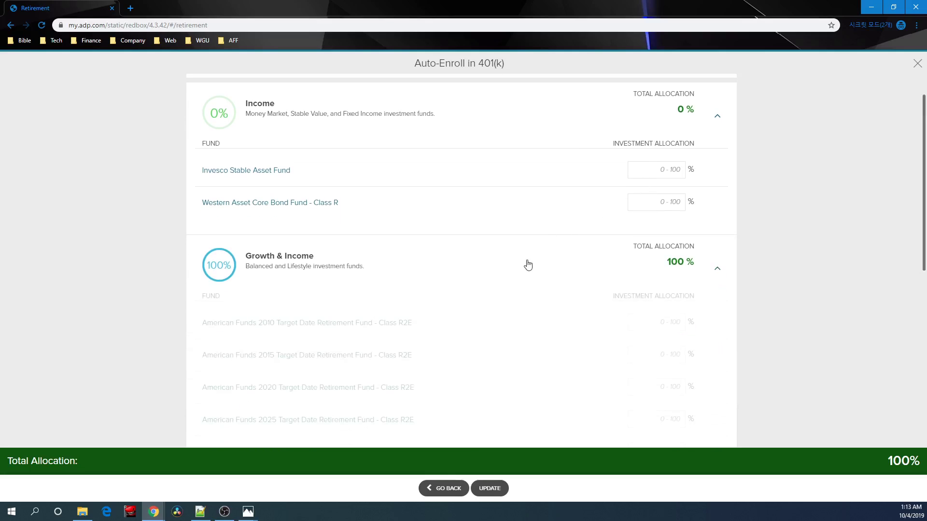
{"action": "scroll", "coordinate": [546, 271], "scroll_direction": "down", "scroll_amount": 5}
{"action": "scroll", "coordinate": [546, 279], "scroll_direction": "down", "scroll_amount": 3}
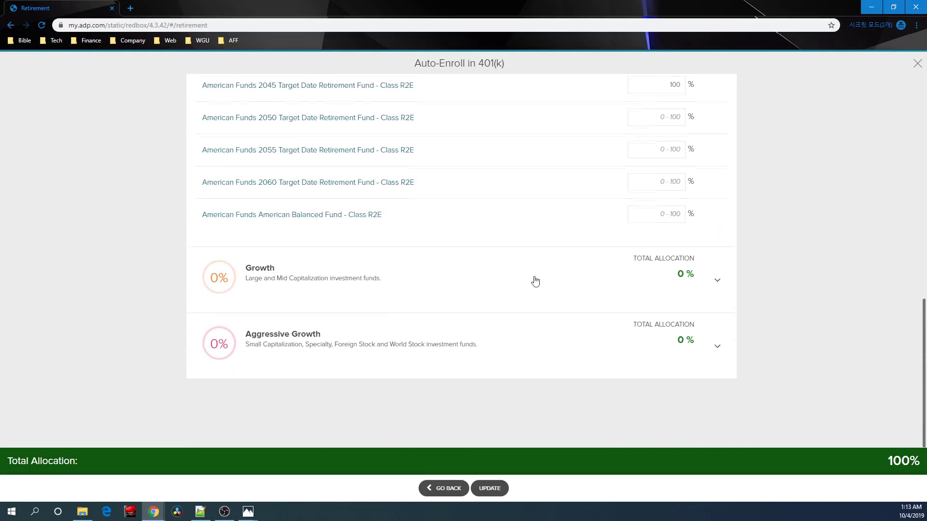
{"action": "left_click", "coordinate": [459, 269]}
{"action": "scroll", "coordinate": [503, 295], "scroll_direction": "down", "scroll_amount": 1}
{"action": "left_click", "coordinate": [476, 340]}
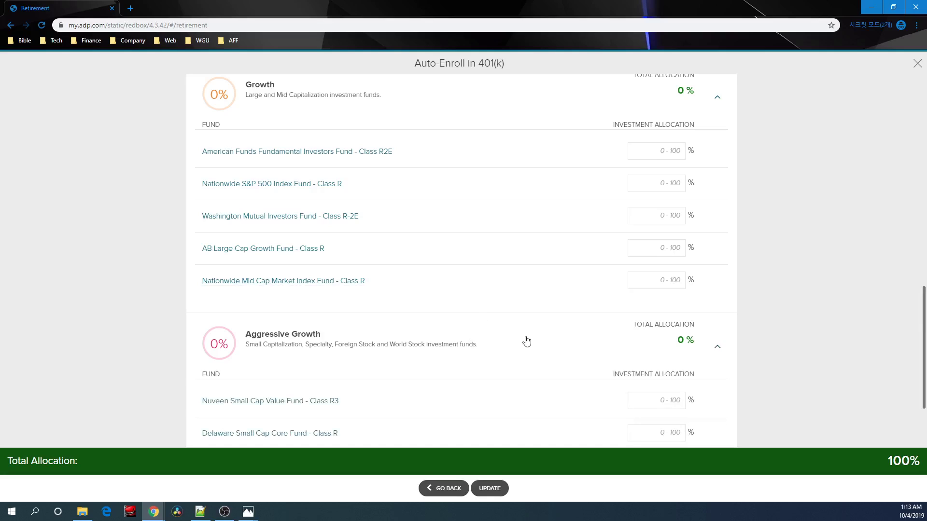
{"action": "scroll", "coordinate": [526, 340], "scroll_direction": "down", "scroll_amount": 4}
Allocate 50% to the American Funds 2035 Target Date fund, 10% to the 2040 fund and 0% to the 2045 fund.
{"action": "scroll", "coordinate": [528, 339], "scroll_direction": "up", "scroll_amount": 8}
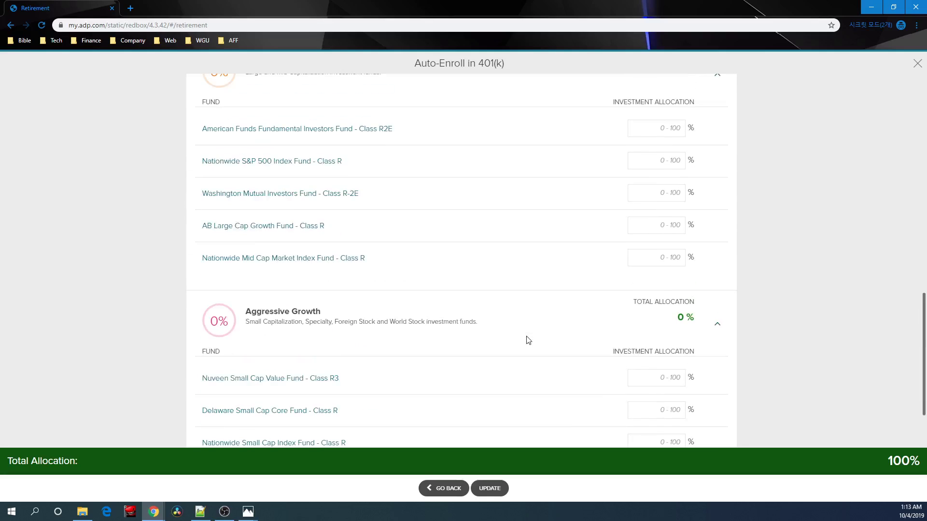
{"action": "scroll", "coordinate": [530, 336], "scroll_direction": "up", "scroll_amount": 4}
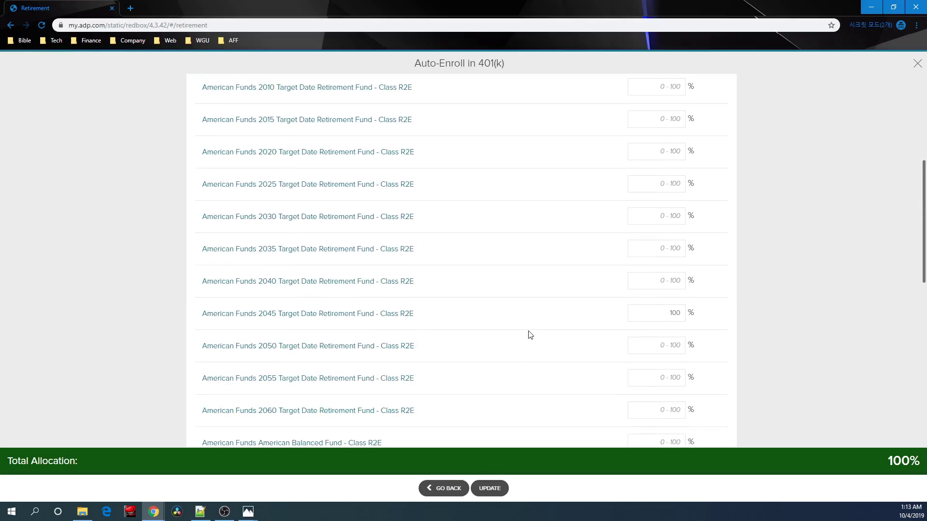
{"action": "left_click", "coordinate": [653, 252]}
{"action": "type", "text": "5"}
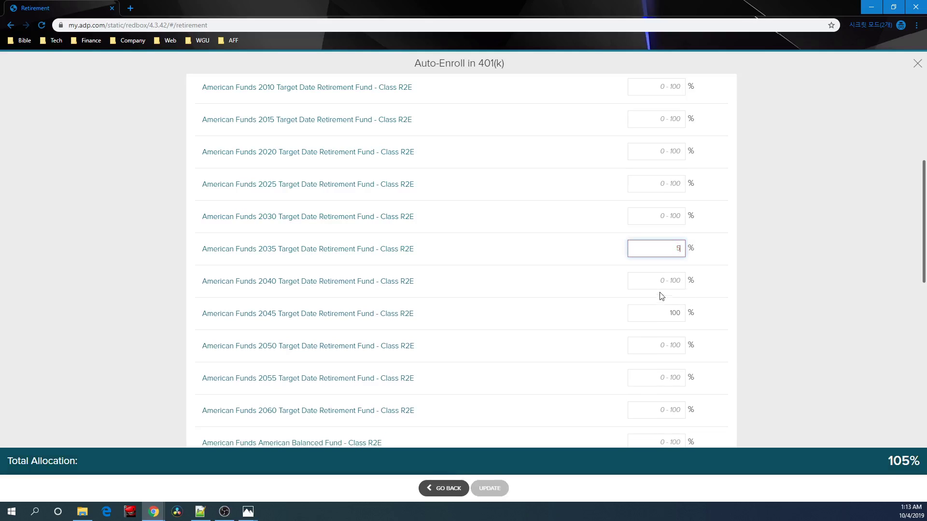
{"action": "type", "text": "0"}
{"action": "left_click", "coordinate": [672, 290]}
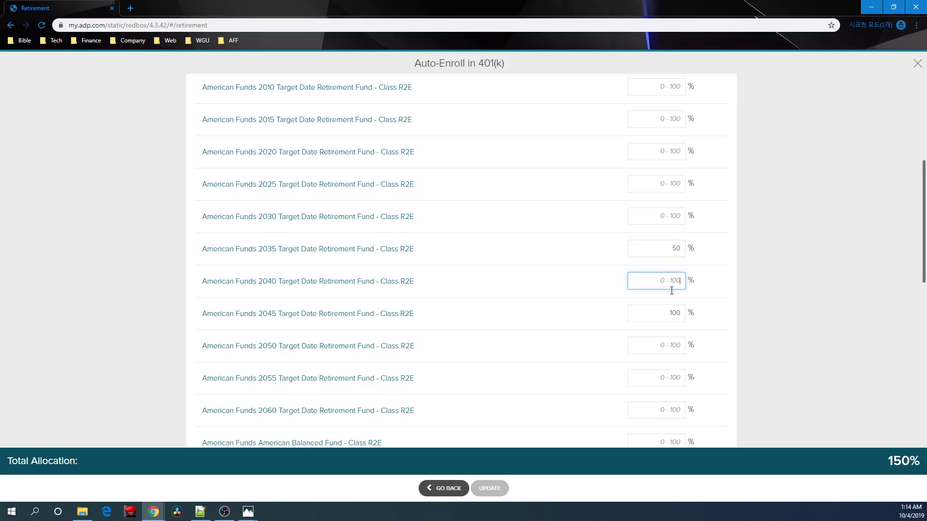
{"action": "type", "text": "10"}
{"action": "left_click", "coordinate": [596, 313]}
{"action": "left_click", "coordinate": [666, 316]}
{"action": "key", "text": "BackSpace"}
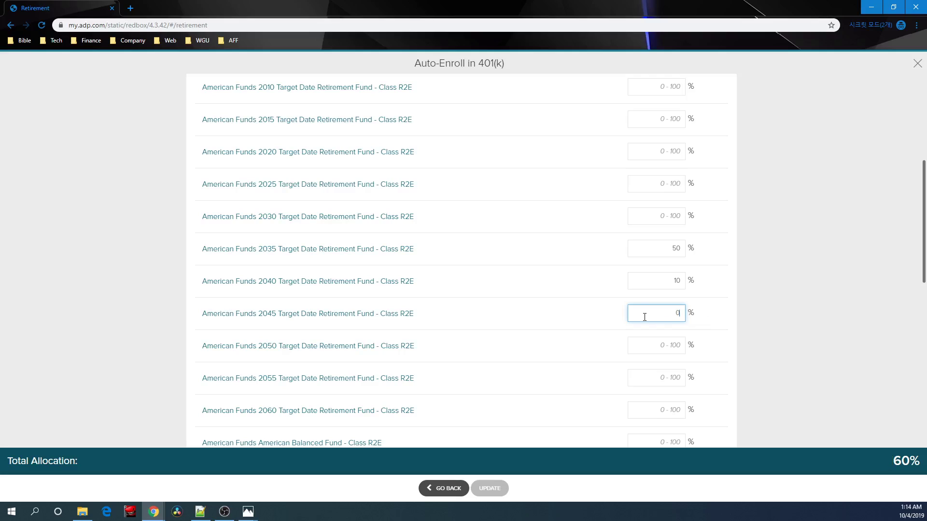
Allocate 20% to the Invesco Stable Asset Fund in the Income category.
{"action": "scroll", "coordinate": [619, 328], "scroll_direction": "up", "scroll_amount": 6}
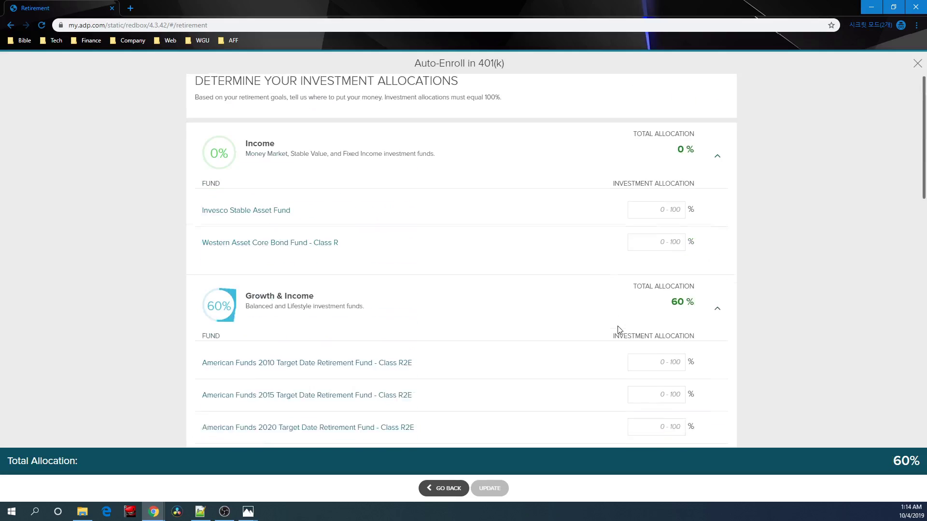
{"action": "left_click", "coordinate": [683, 164]}
{"action": "left_click", "coordinate": [681, 164]}
{"action": "left_click", "coordinate": [675, 225]}
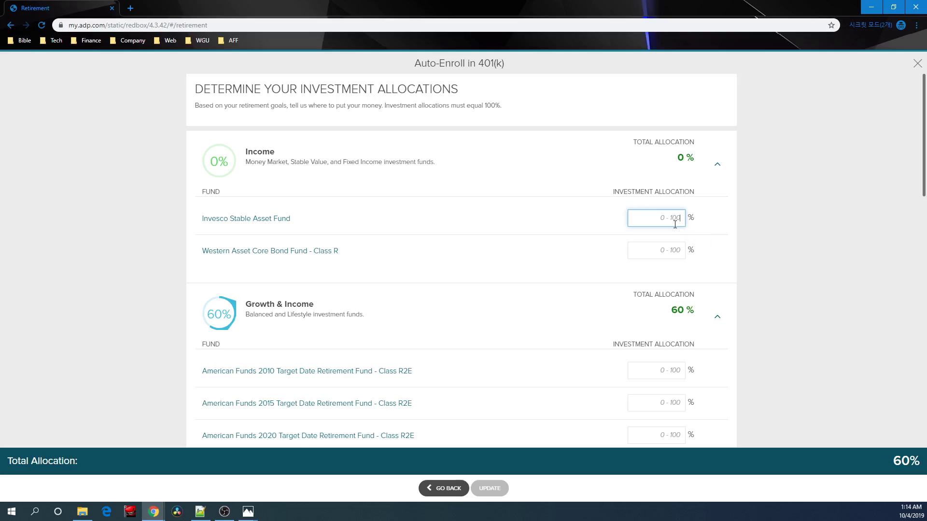
{"action": "type", "text": "20"}
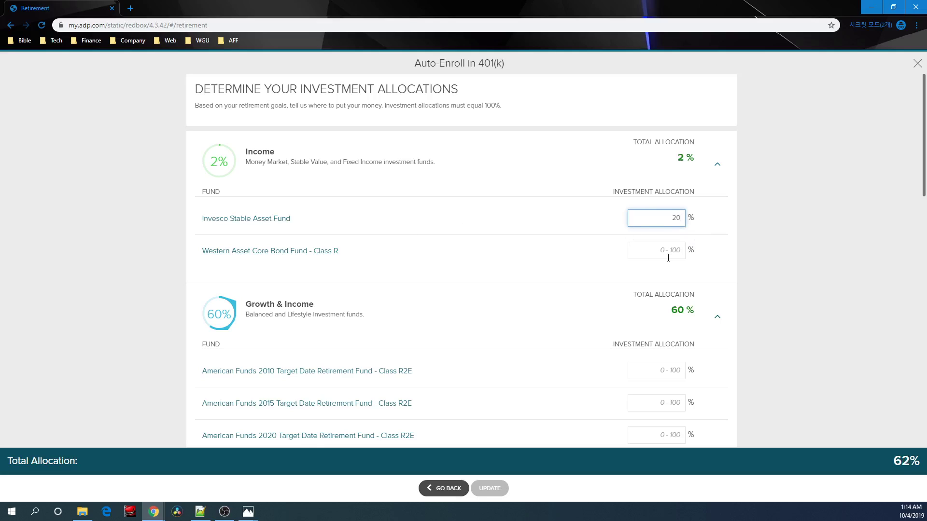
{"action": "left_click", "coordinate": [894, 253]}
Allocate 40% to the Nuveen Small Cap Value Fund - Class R3 in the Aggressive Growth category.
{"action": "scroll", "coordinate": [841, 263], "scroll_direction": "down", "scroll_amount": 20}
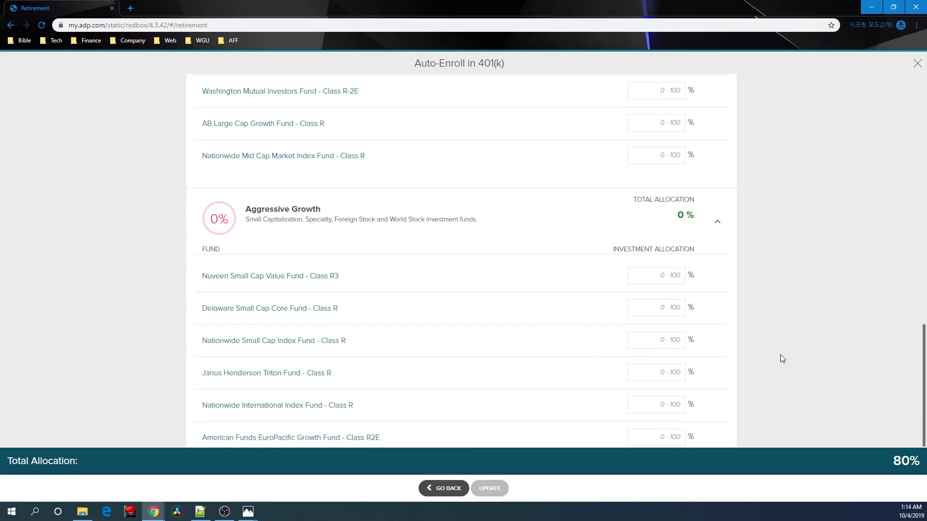
{"action": "left_click", "coordinate": [676, 277]}
{"action": "type", "text": "40"}
{"action": "left_click", "coordinate": [786, 314]}
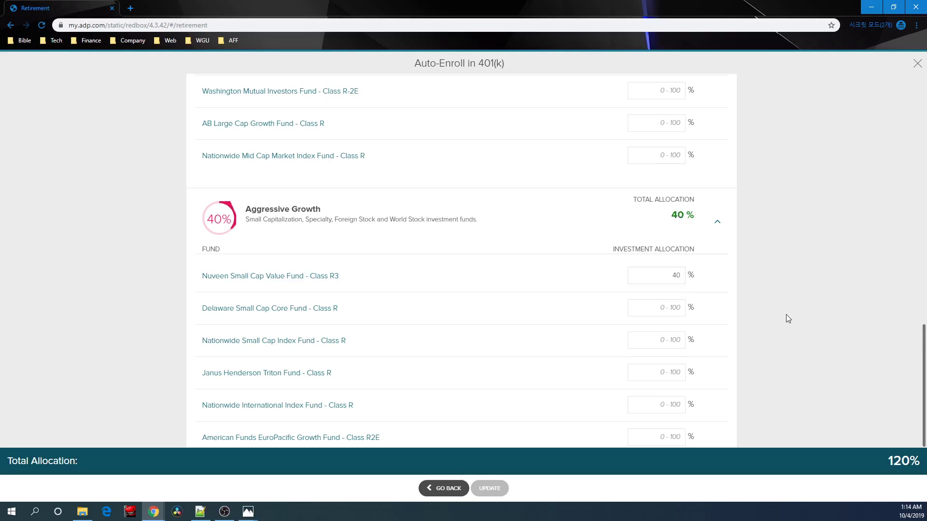
Review the percentages entered across the categories and highlight the Total Allocation figure.
{"action": "scroll", "coordinate": [786, 314], "scroll_direction": "down", "scroll_amount": 2}
{"action": "scroll", "coordinate": [785, 319], "scroll_direction": "up", "scroll_amount": 15}
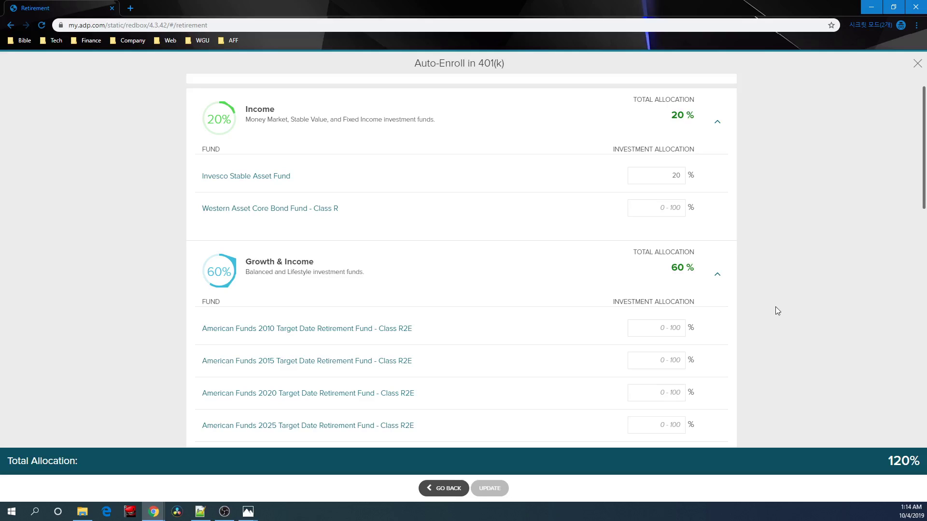
{"action": "scroll", "coordinate": [775, 306], "scroll_direction": "down", "scroll_amount": 4}
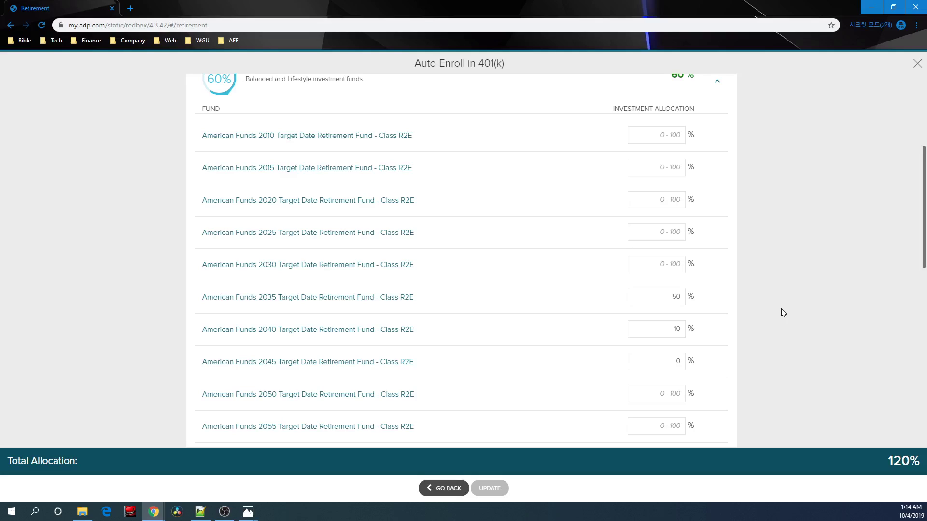
{"action": "left_click_drag", "start_coordinate": [902, 461], "coordinate": [920, 461]}
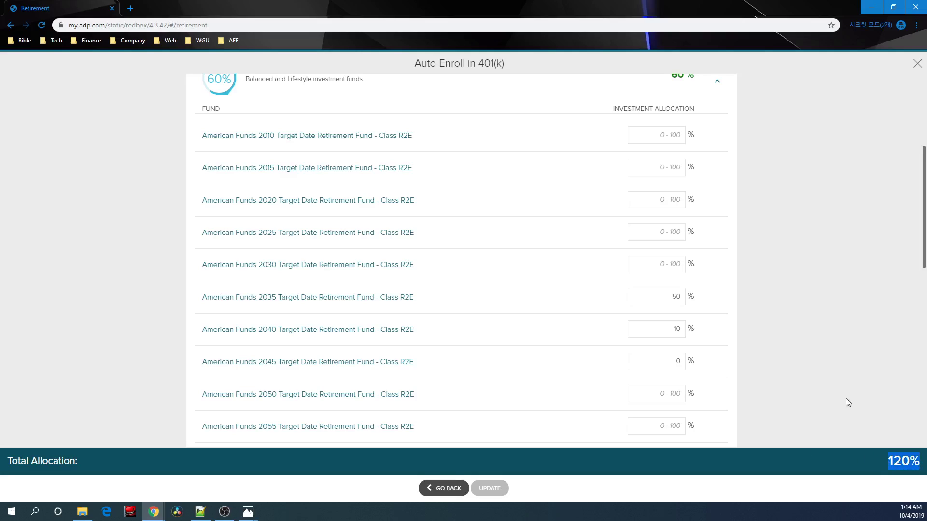